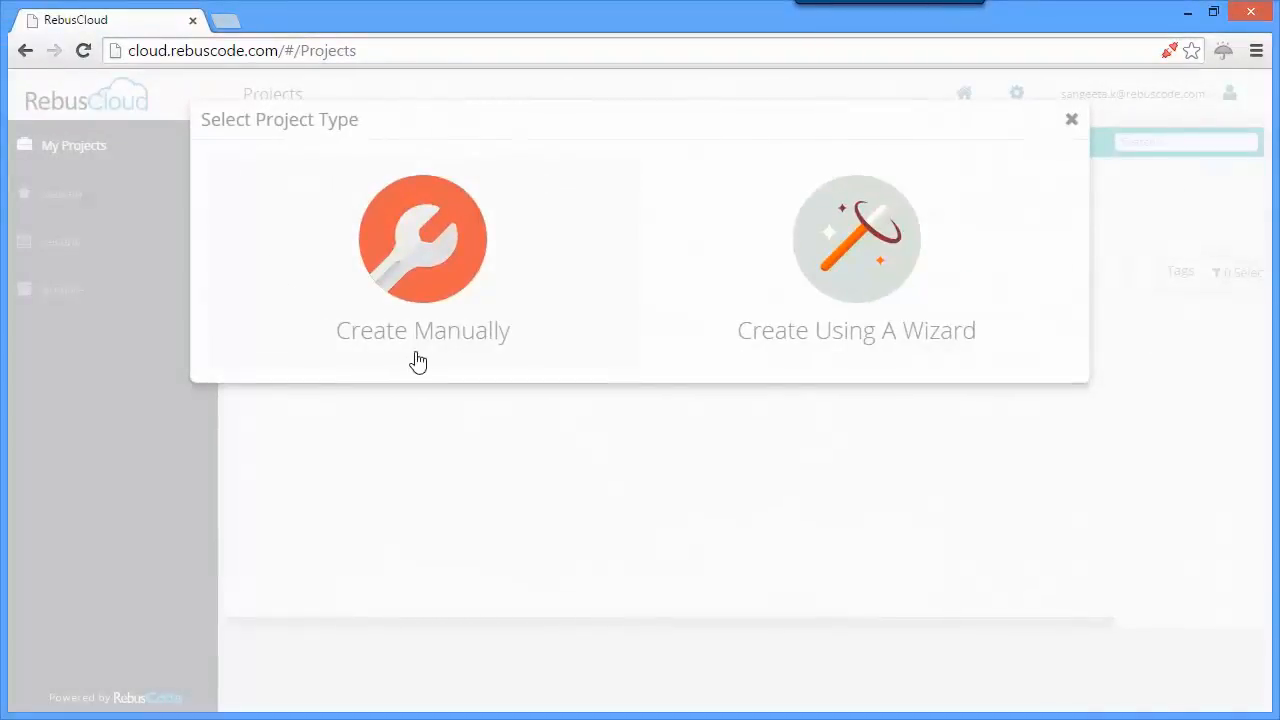
# - Manually start project HighTechComputerCorporation with description "Customer Feedback Survey Project for HTC Corporation", code HTCP1, an owner, type Adhoc, client HTC, language English - United States
pyautogui.click(429, 352)
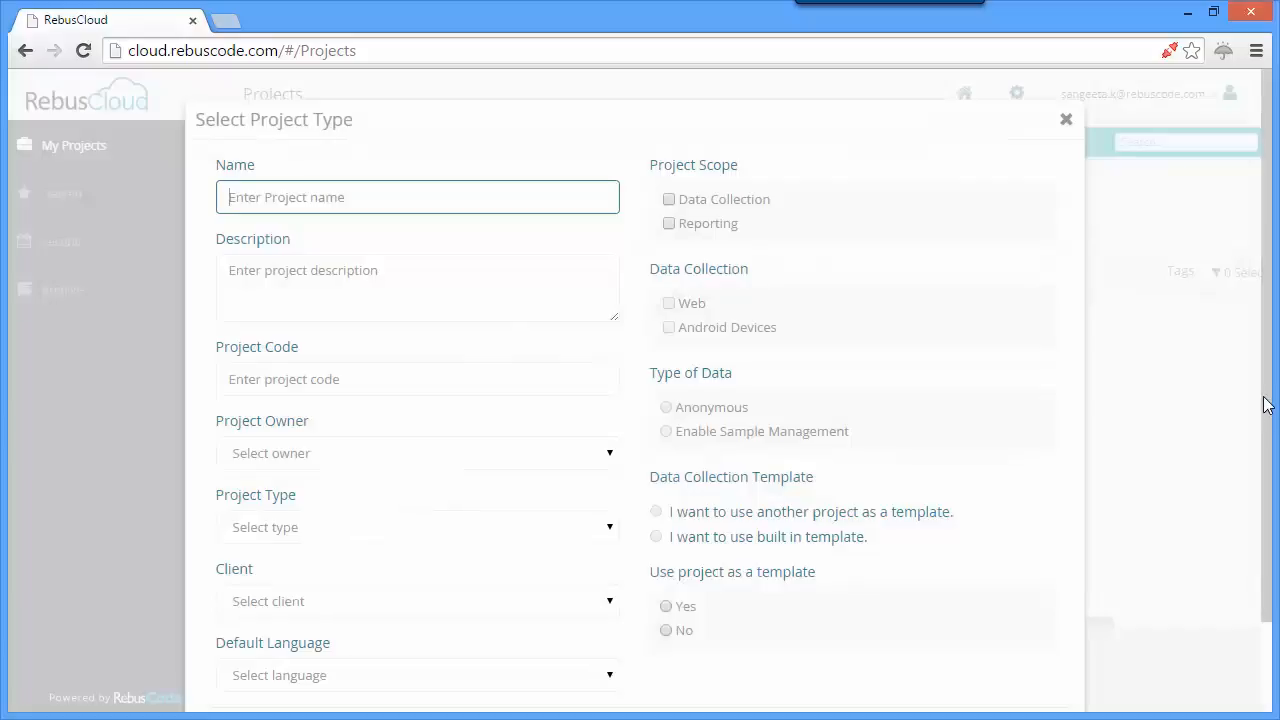
pyautogui.moveTo(1266, 402); pyautogui.dragTo(1274, 434)
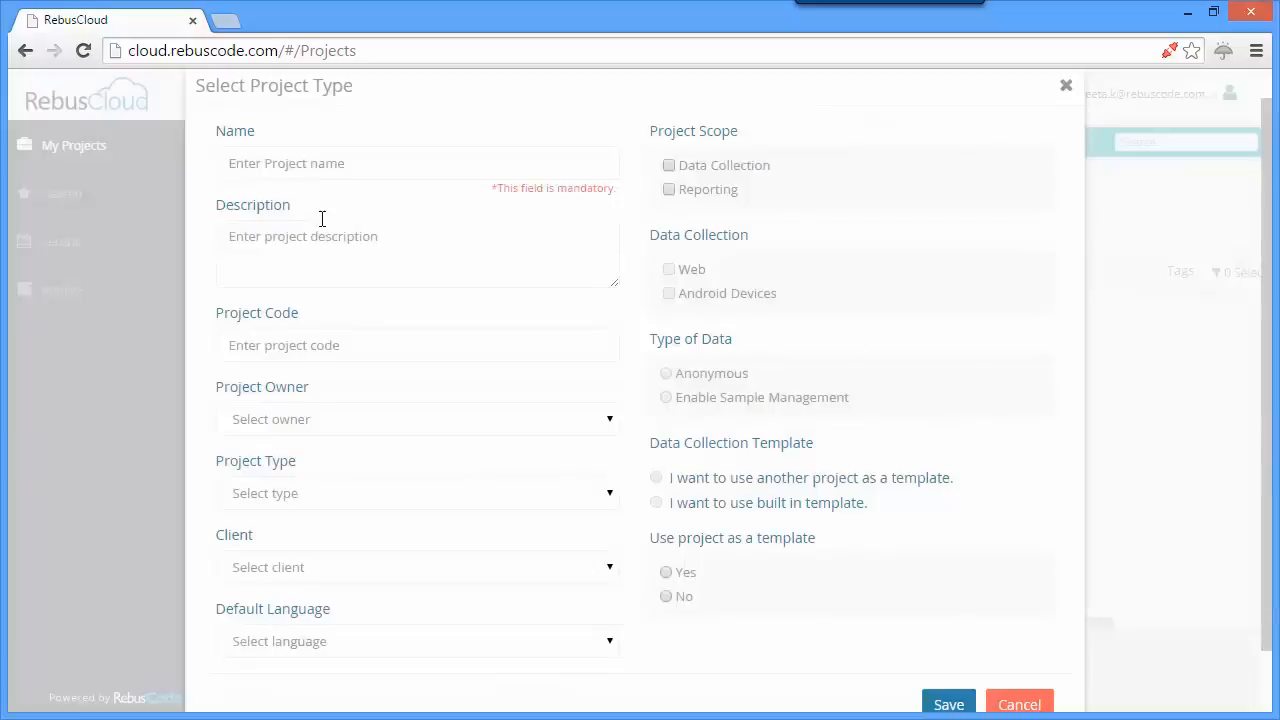
pyautogui.click(246, 164)
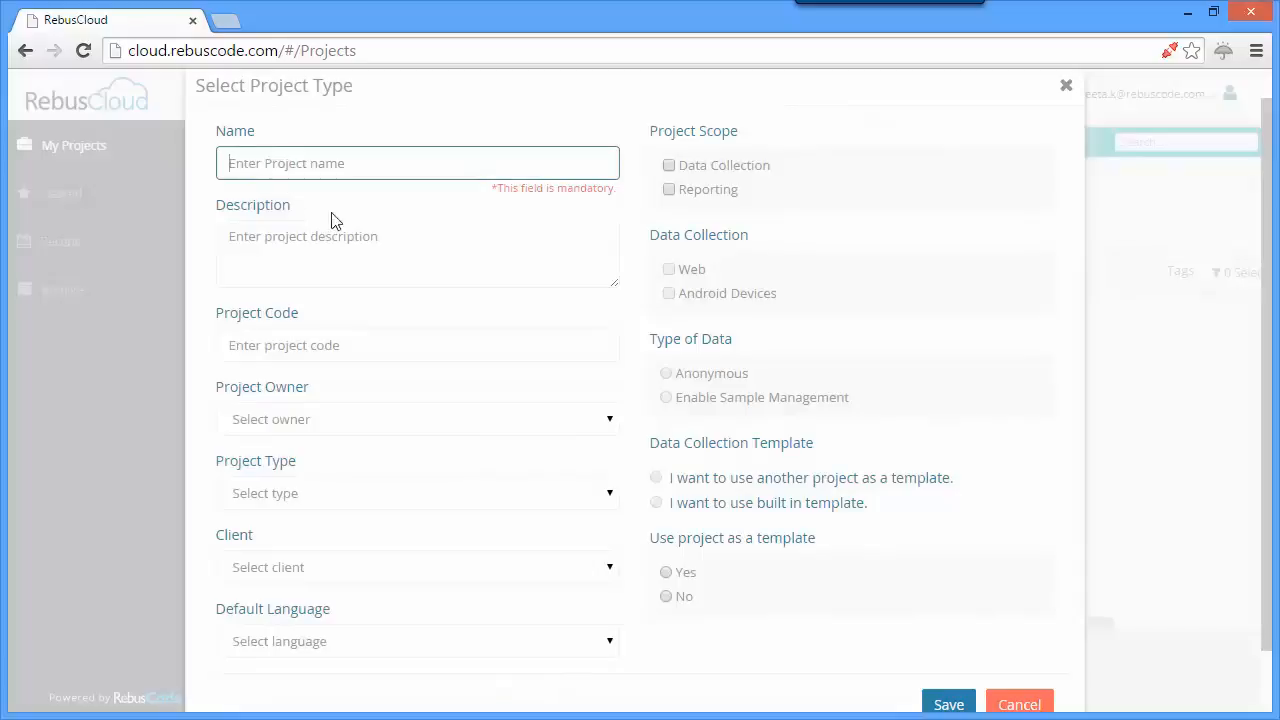
pyautogui.write('HTC')
pyautogui.click(380, 237)
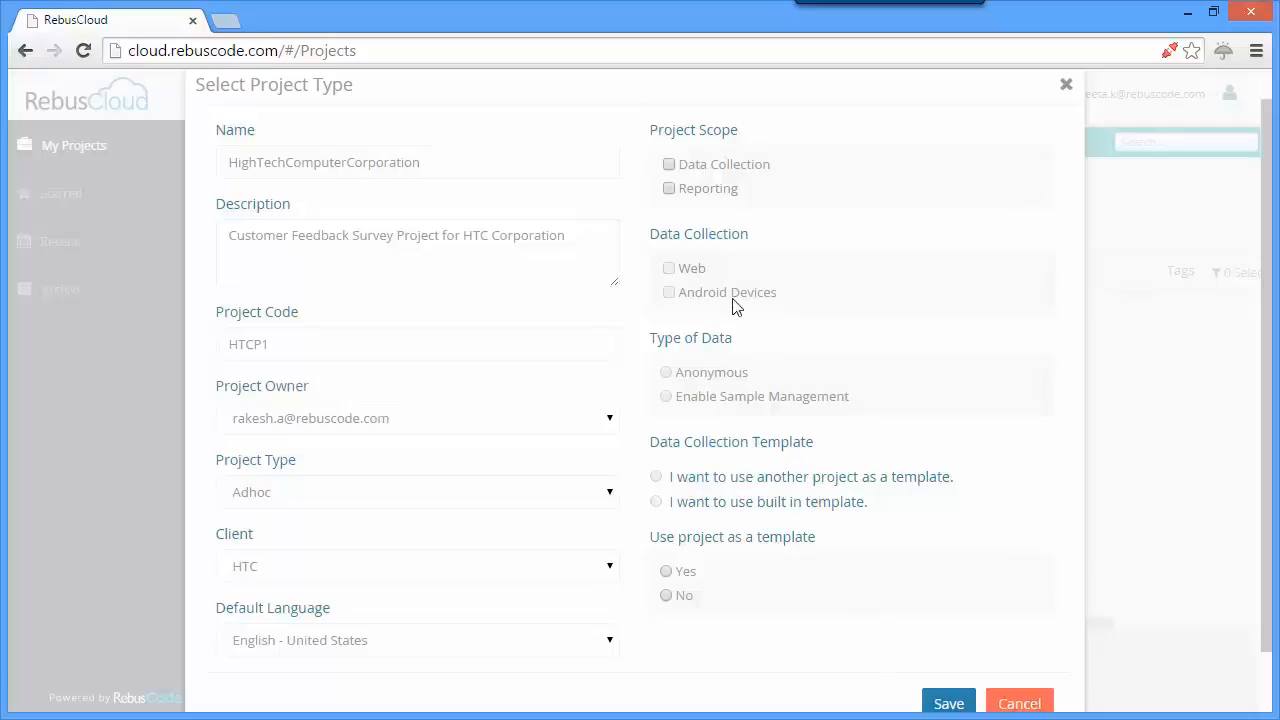
# - Set the project scope to Data Collection and Reporting on Web and Android Devices, allow its use as a template, and save it
pyautogui.click(669, 165)
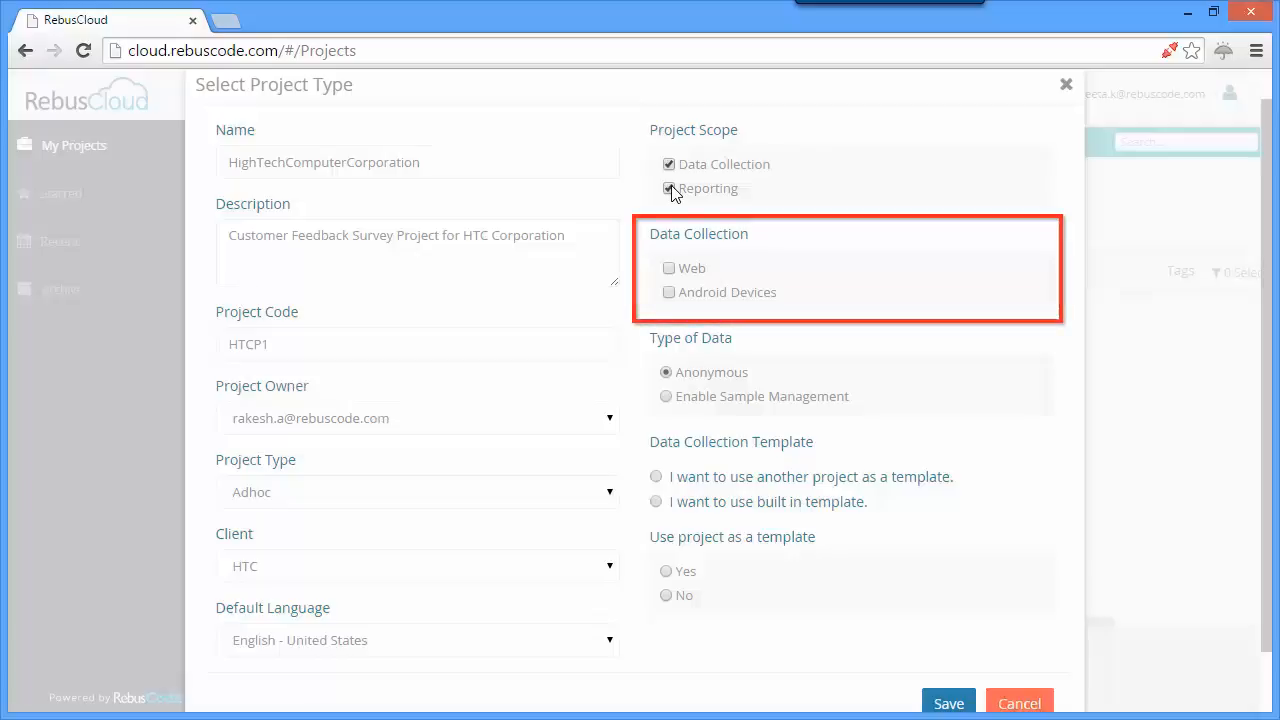
pyautogui.click(670, 271)
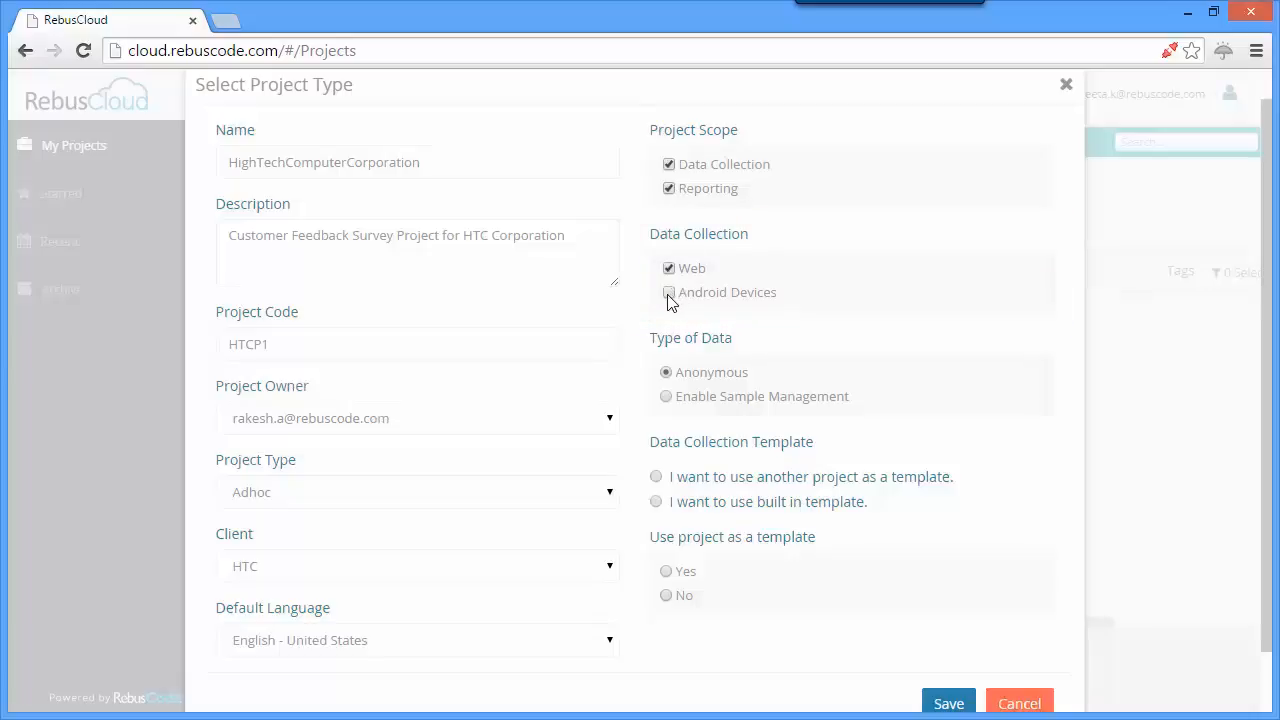
pyautogui.click(668, 293)
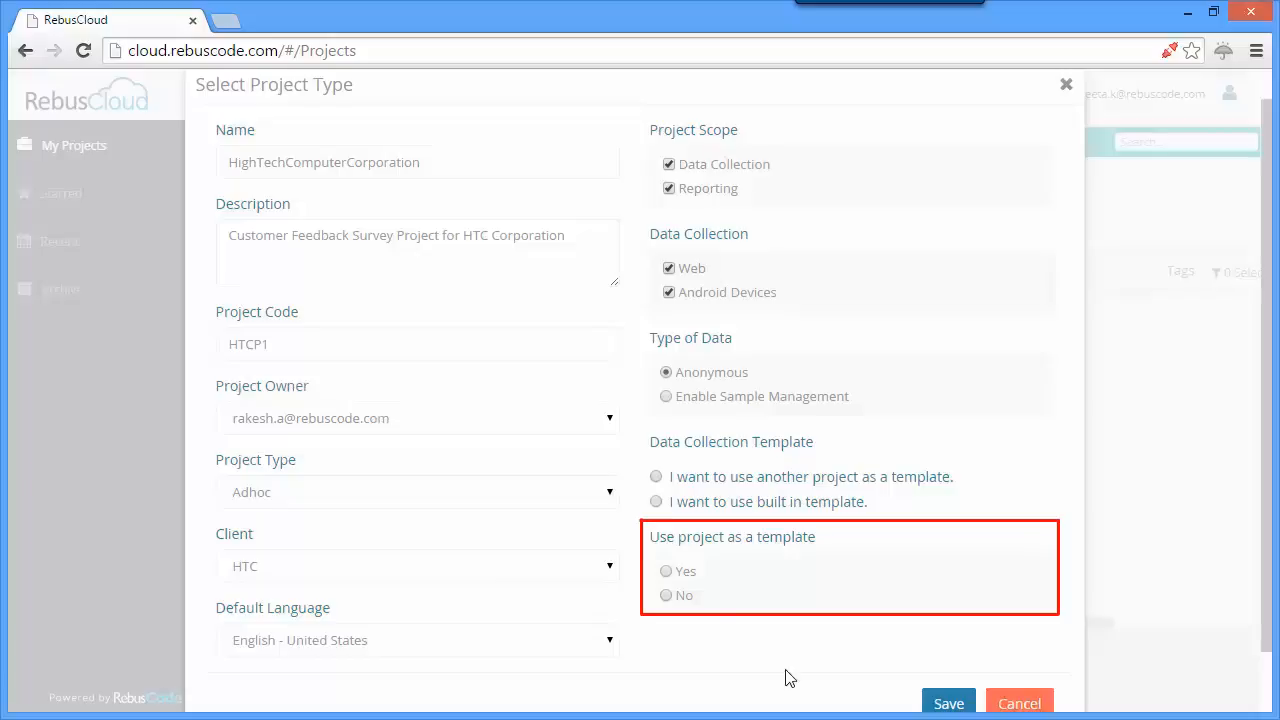
pyautogui.click(666, 571)
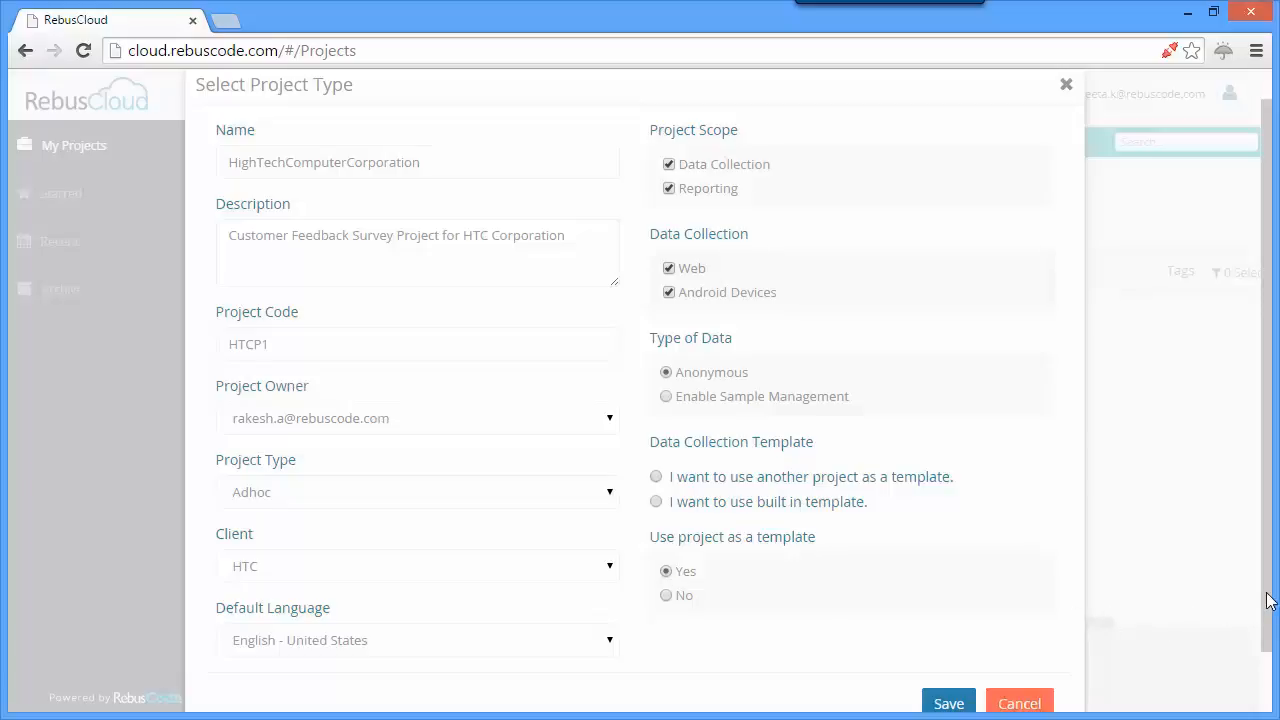
pyautogui.scroll(-1, 1270, 625)
pyautogui.scroll(-1, 1270, 630)
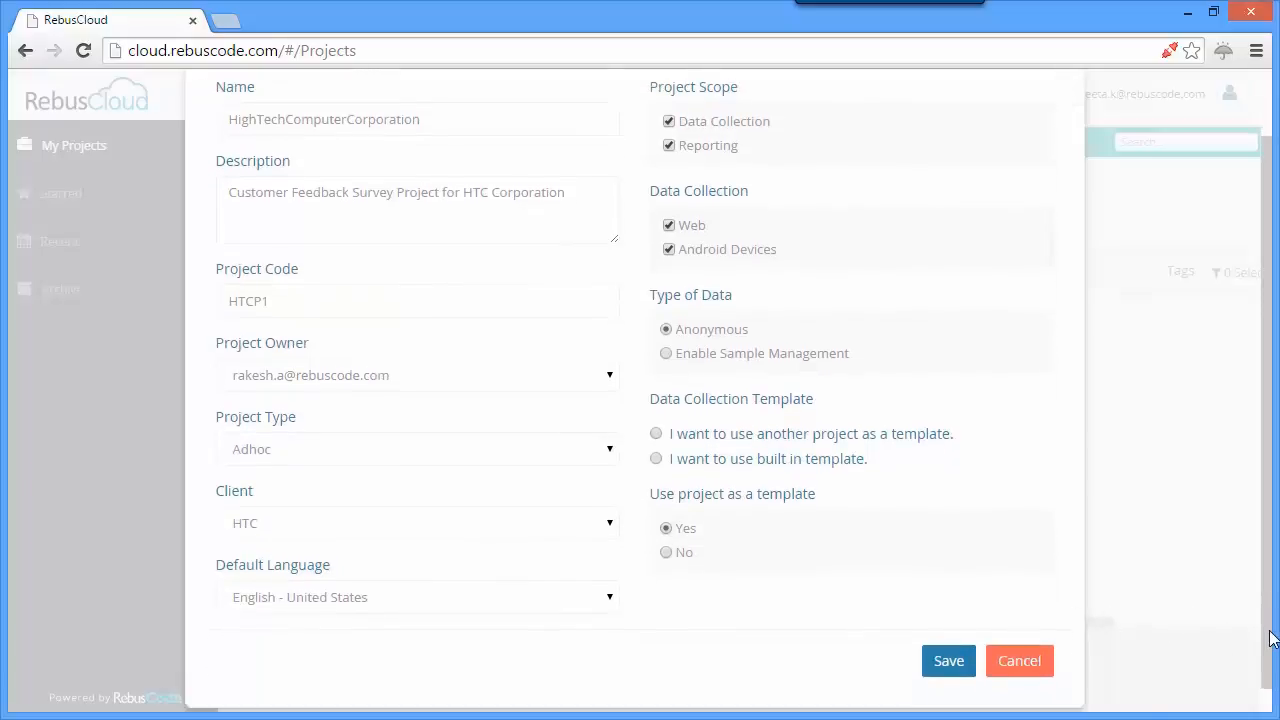
pyautogui.click(949, 661)
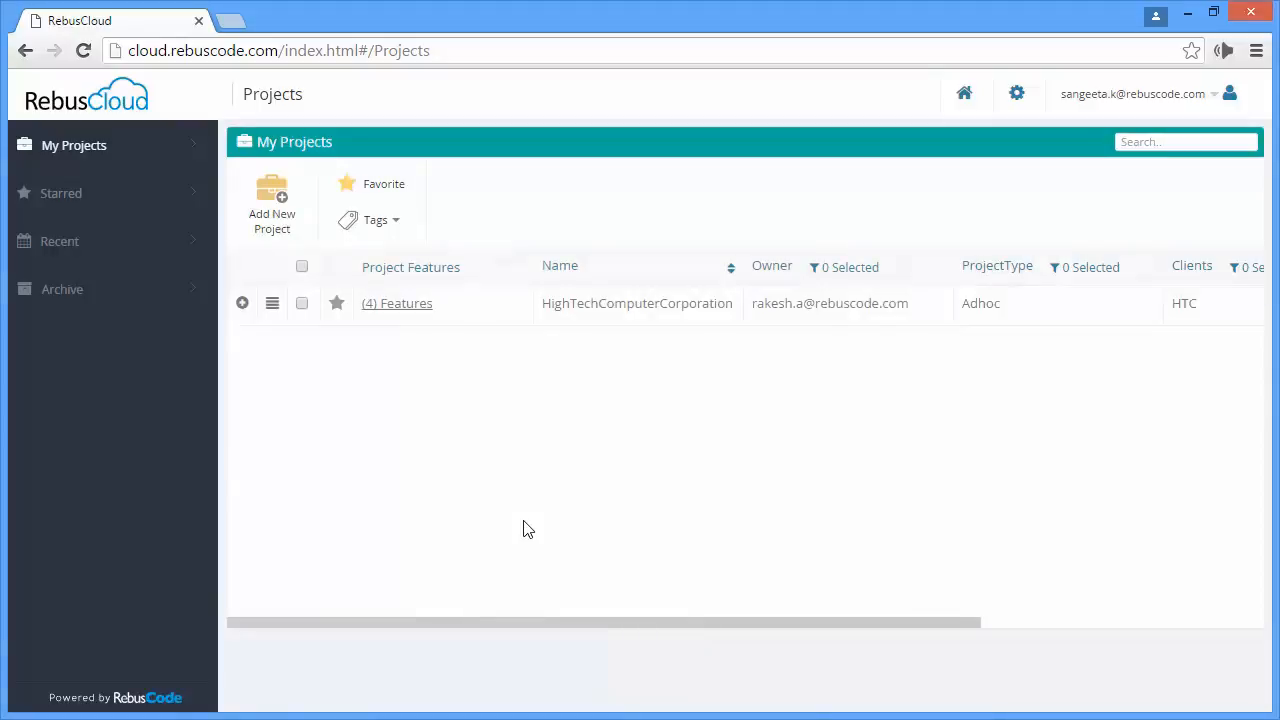
# - Open the HighTechComputerCorporation project and go to the Variables page of its canvas survey setup
pyautogui.click(602, 304)
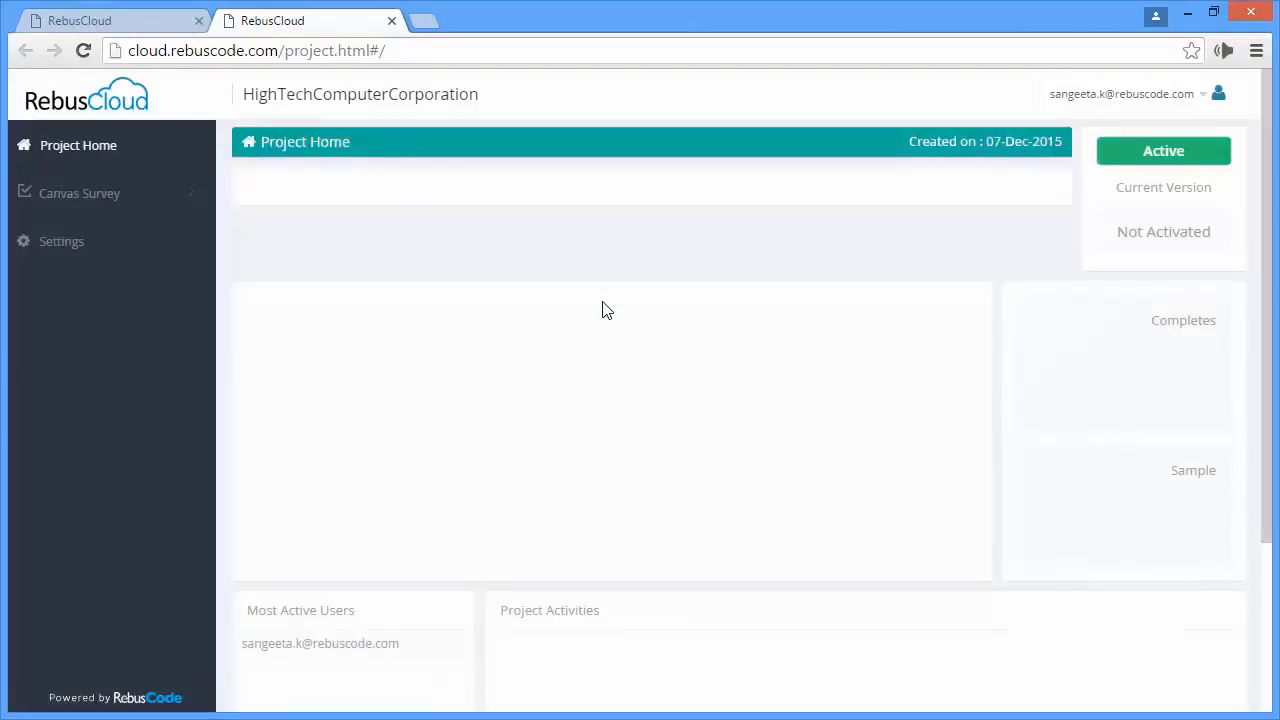
pyautogui.click(183, 207)
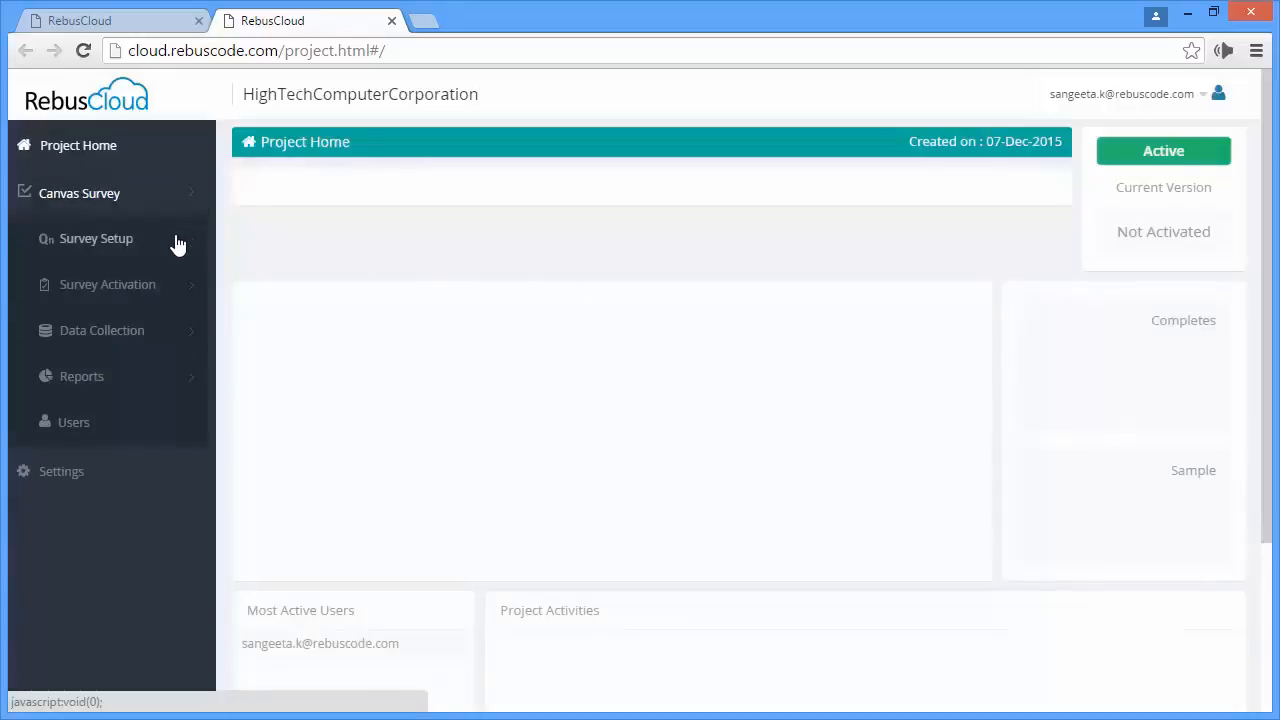
pyautogui.click(175, 251)
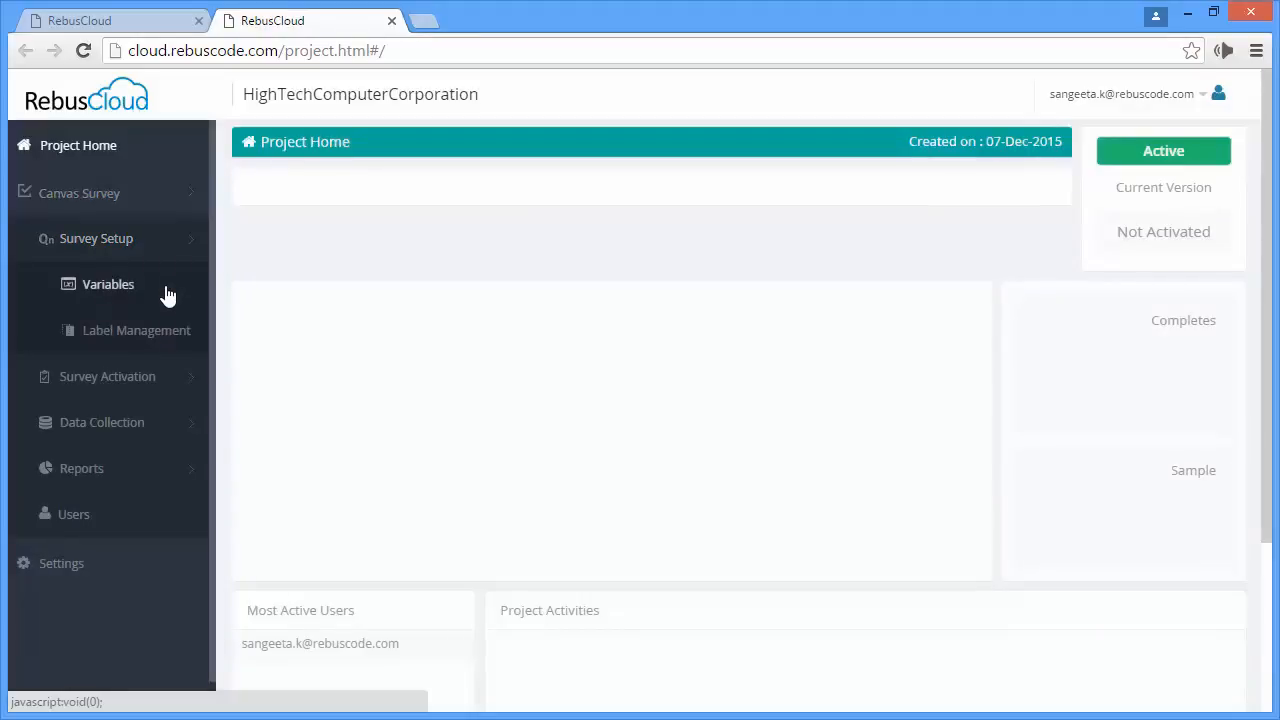
pyautogui.click(165, 285)
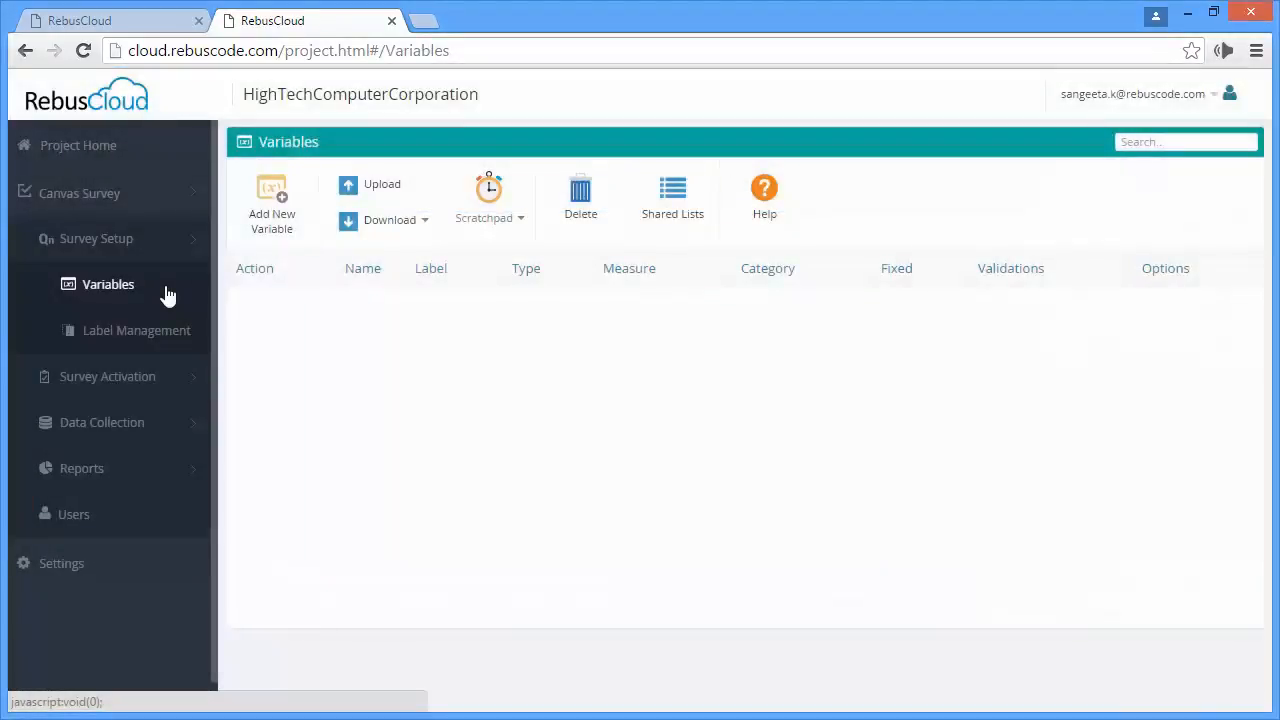
# - Download the variables template CSV and open the downloaded Variable.csv file
pyautogui.click(428, 231)
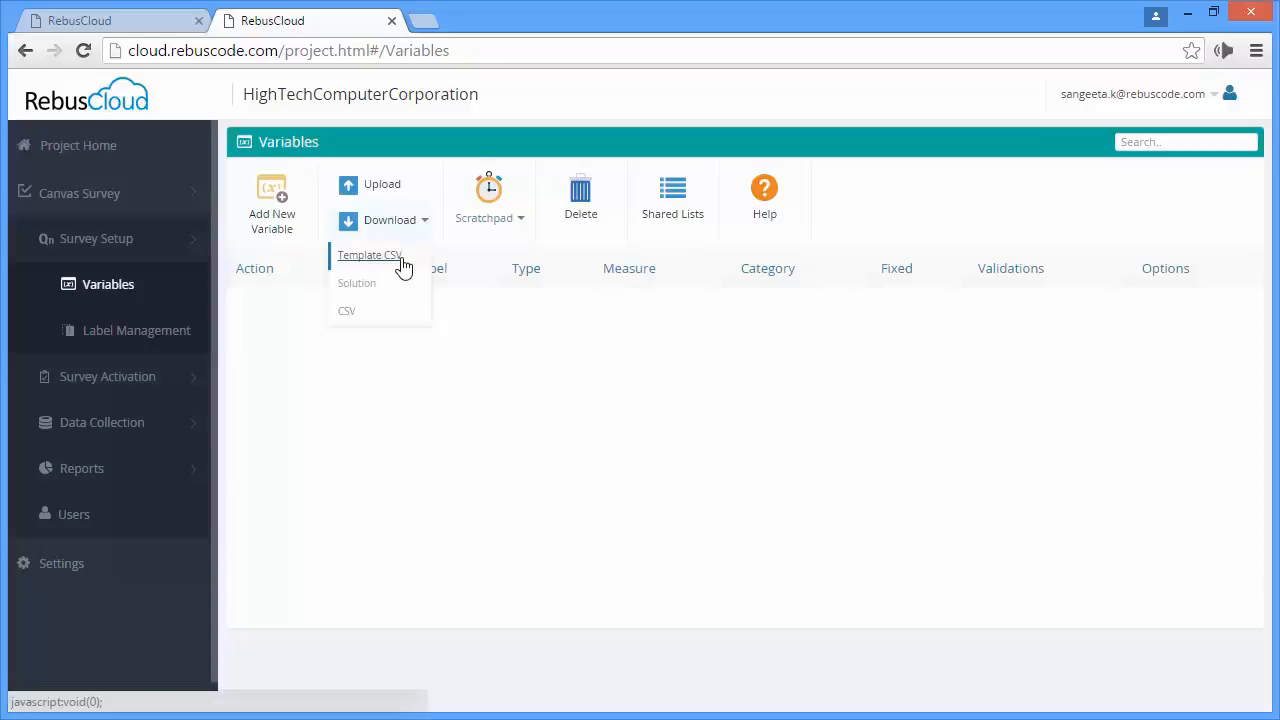
pyautogui.click(401, 262)
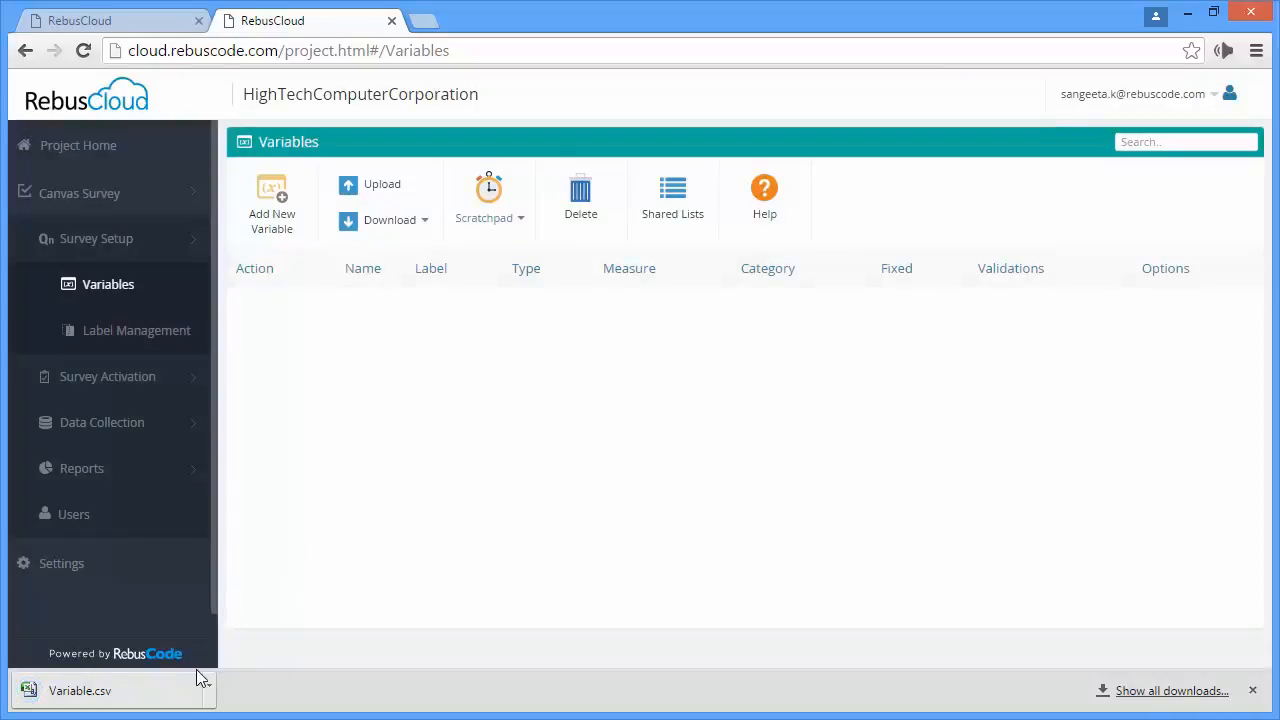
pyautogui.click(180, 690)
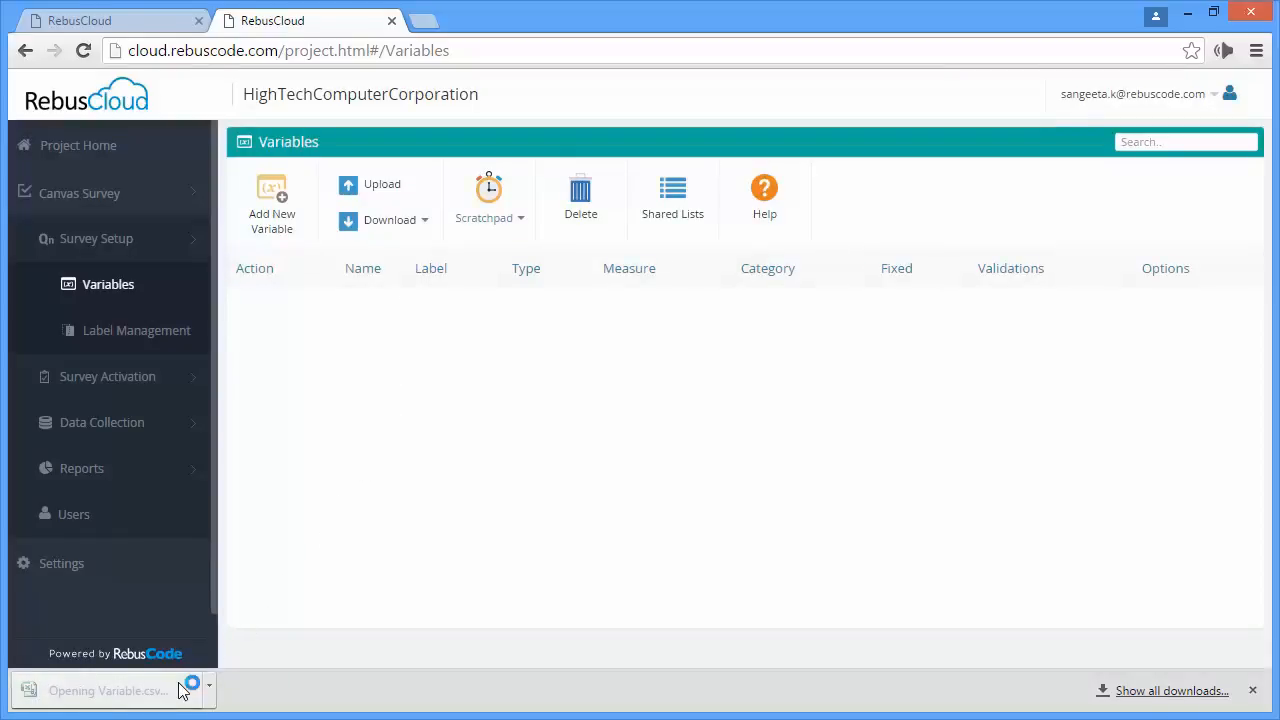
pyautogui.moveTo(1265, 286)
pyautogui.mouseDown()
pyautogui.moveTo(1272, 340)
pyautogui.moveTo(1277, 272)
pyautogui.mouseUp()
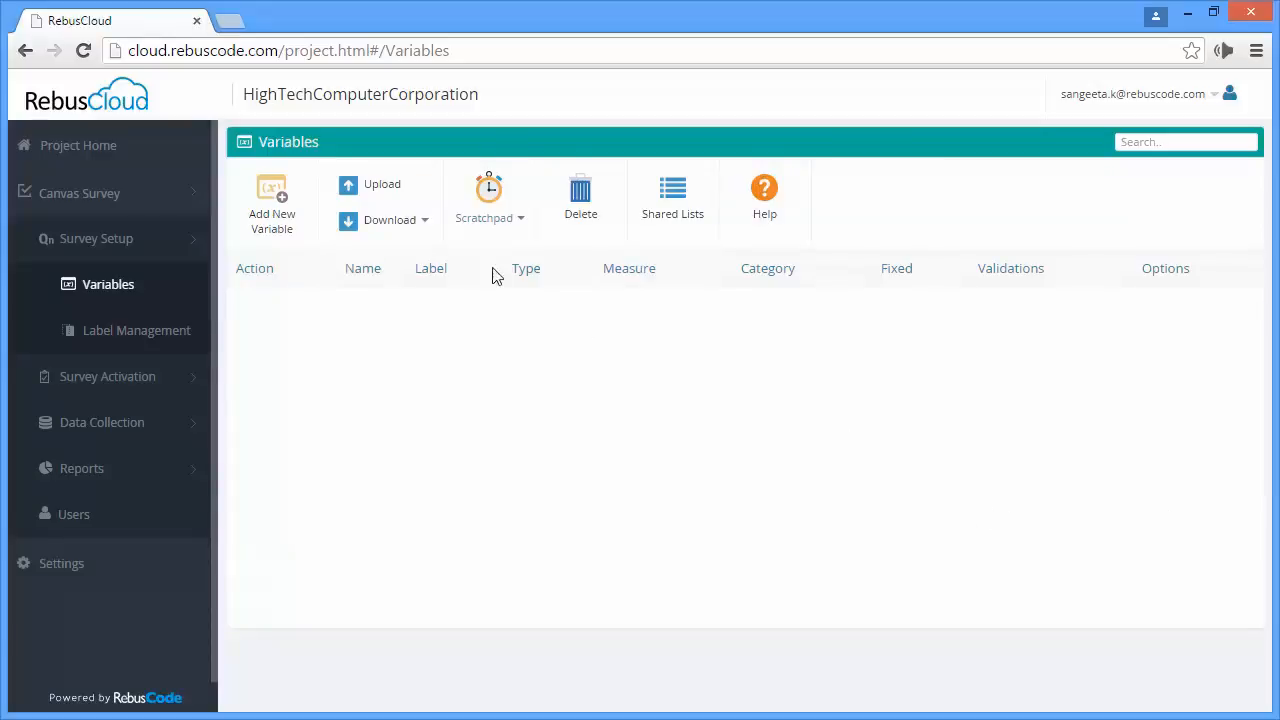
# - Upload Variable.csv from the Downloads folder into the project's variables and review the imported list
pyautogui.click(386, 198)
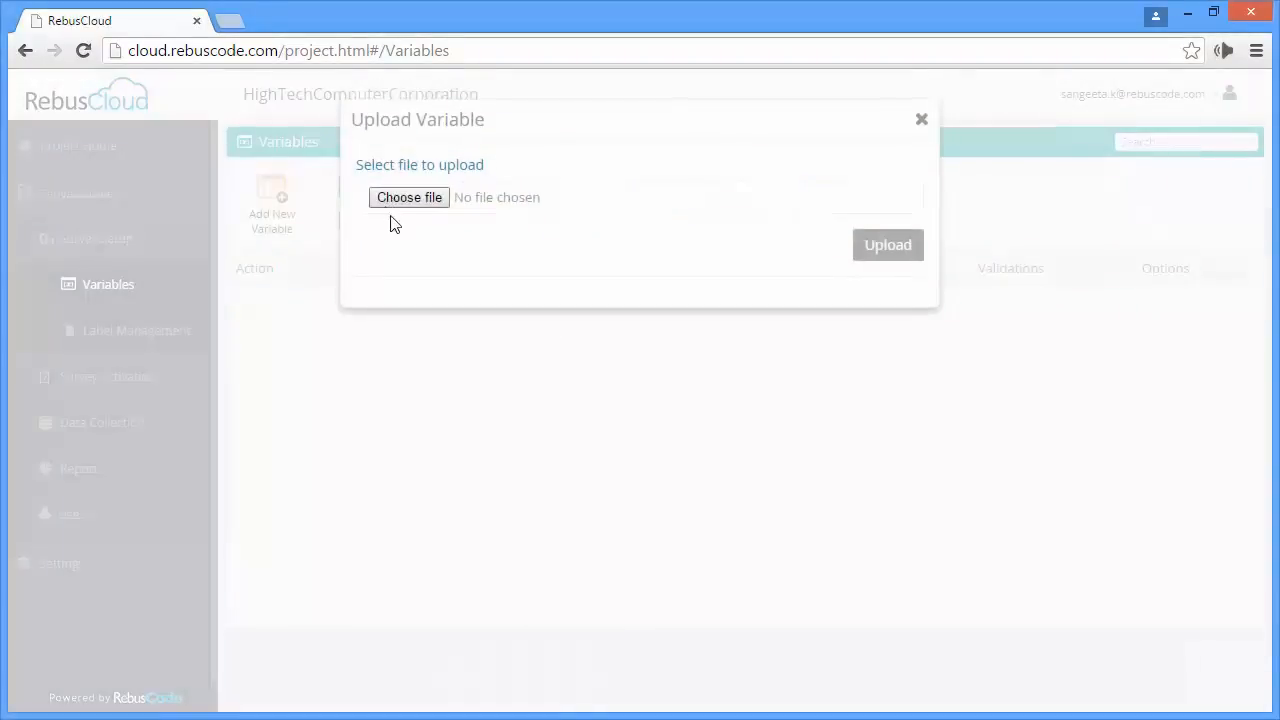
pyautogui.click(426, 208)
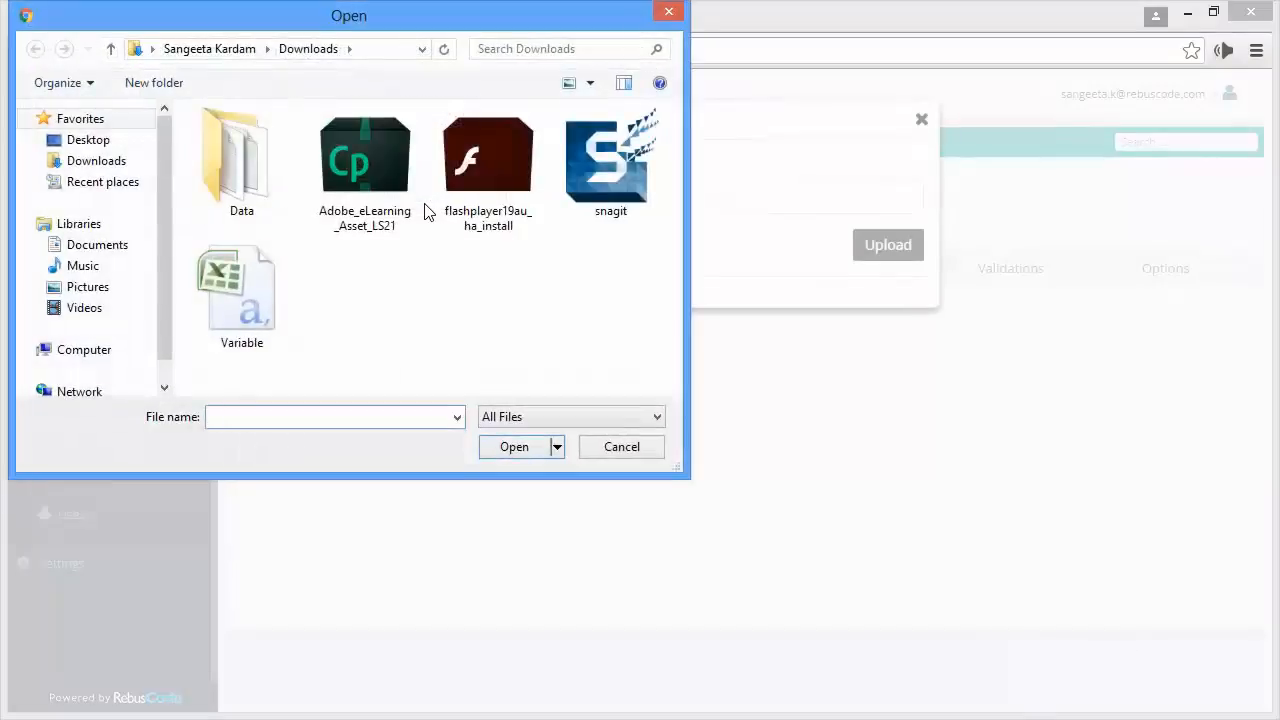
pyautogui.click(276, 325)
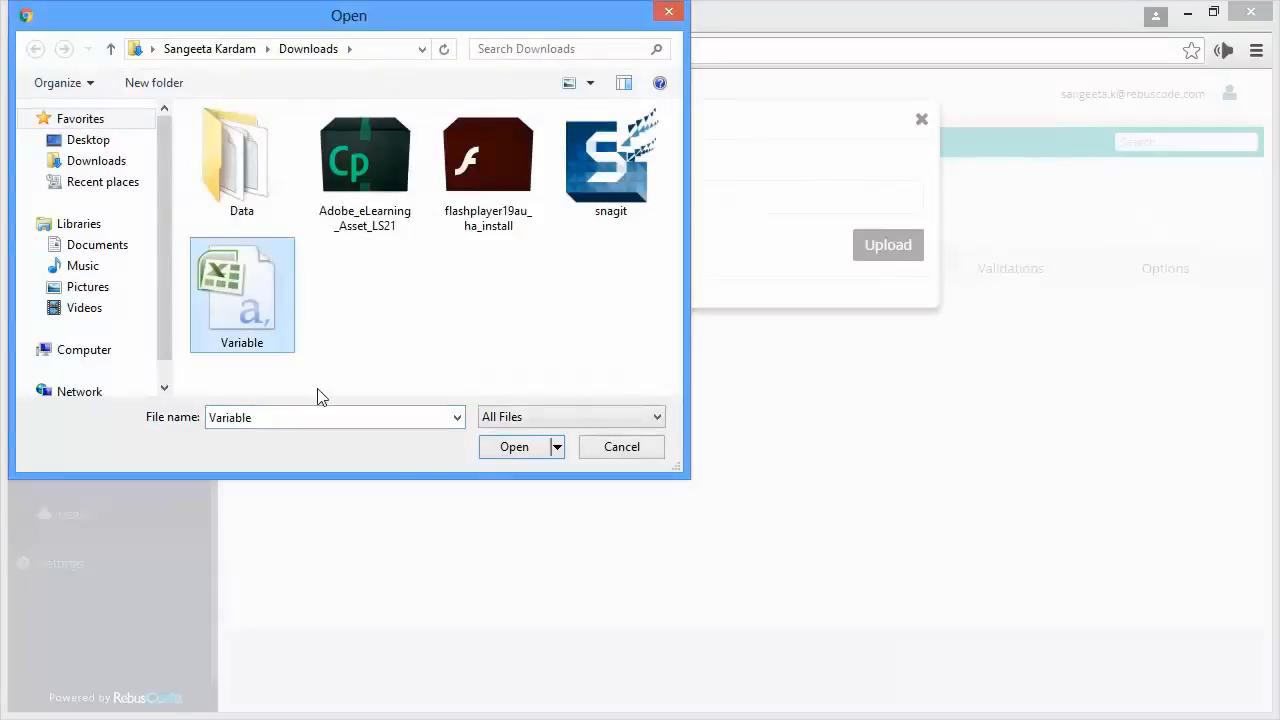
pyautogui.click(530, 453)
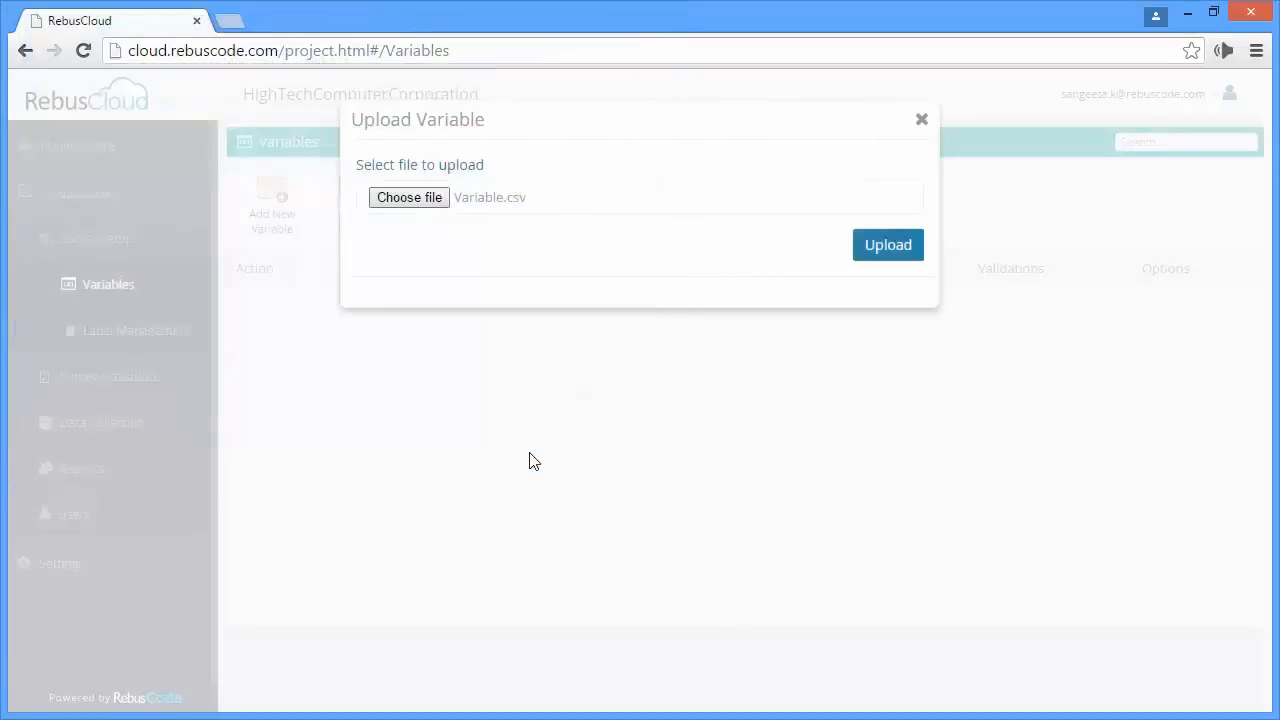
pyautogui.click(887, 246)
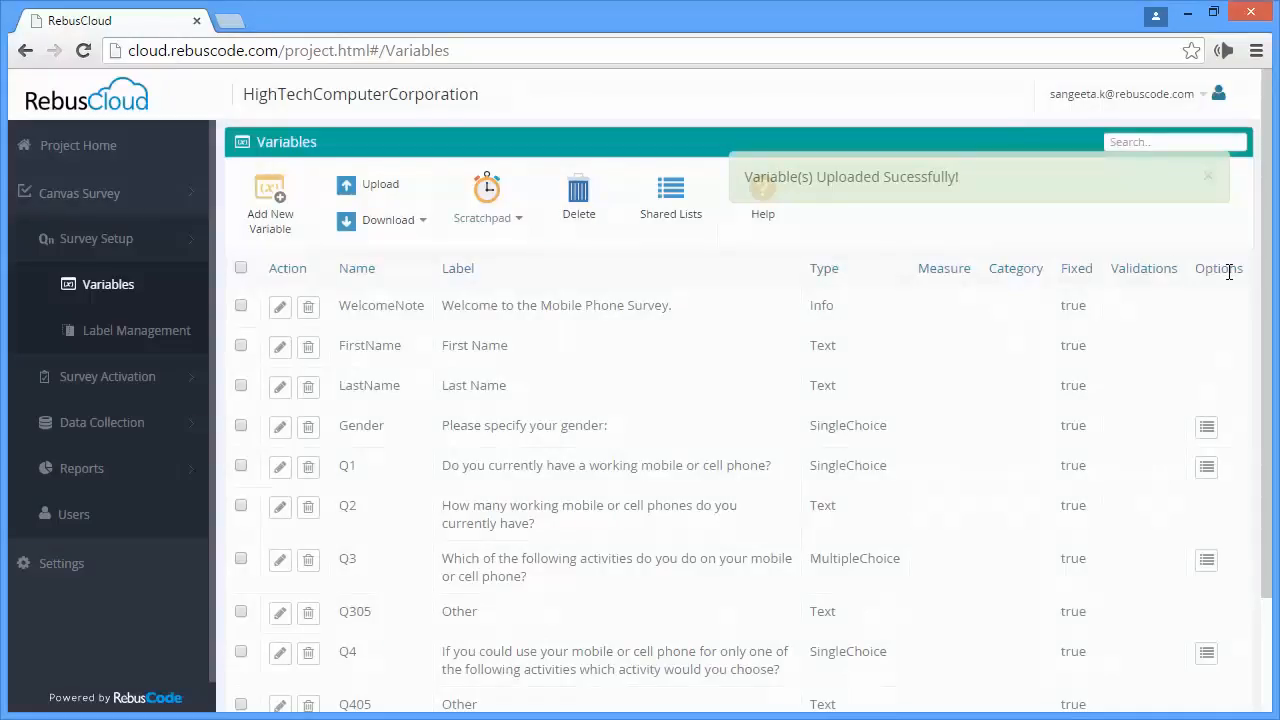
pyautogui.moveTo(1268, 290); pyautogui.dragTo(1268, 378)
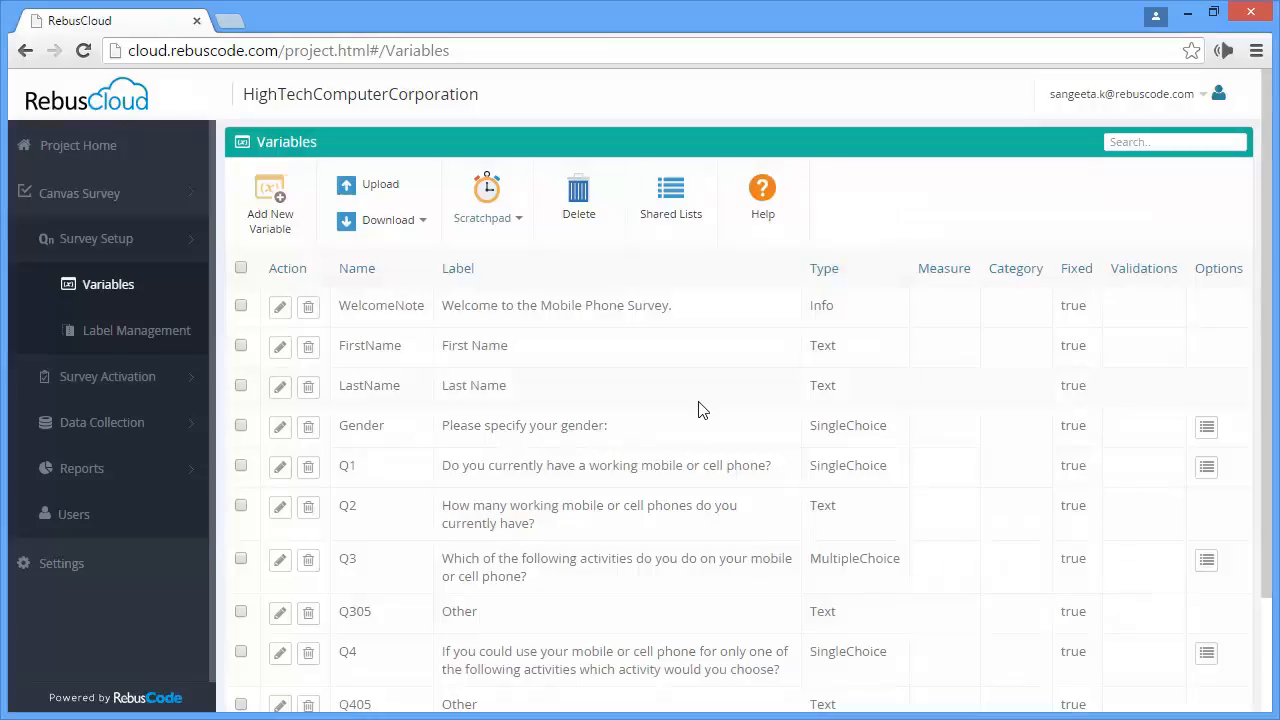
# - Download the survey solution and extract solution.zip to the solution folder in Downloads
pyautogui.click(410, 221)
pyautogui.click(366, 284)
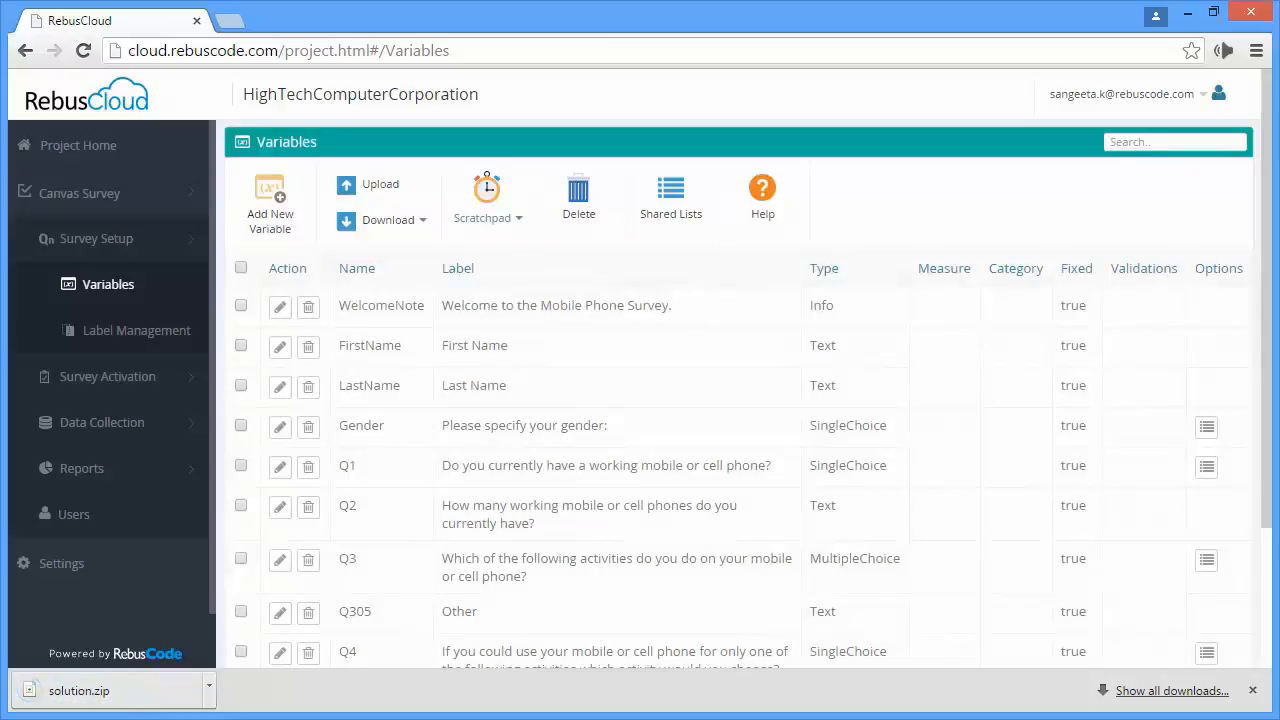
pyautogui.click(122, 690)
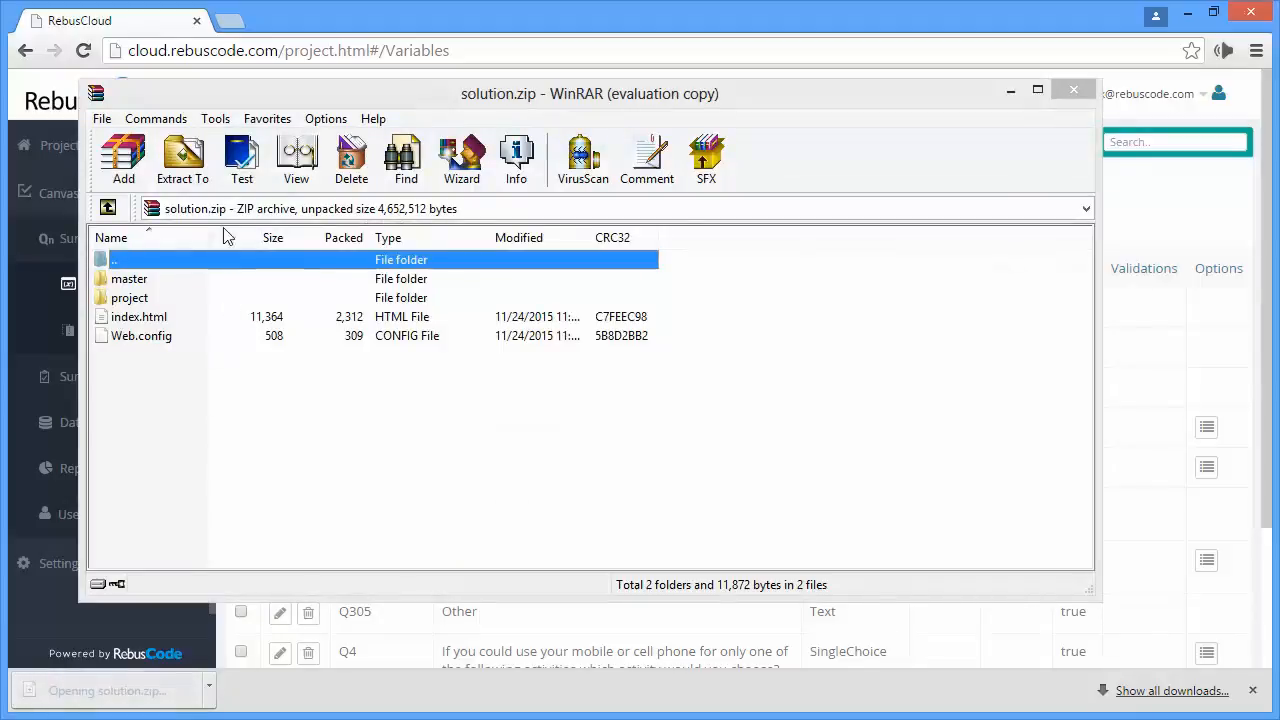
pyautogui.click(182, 160)
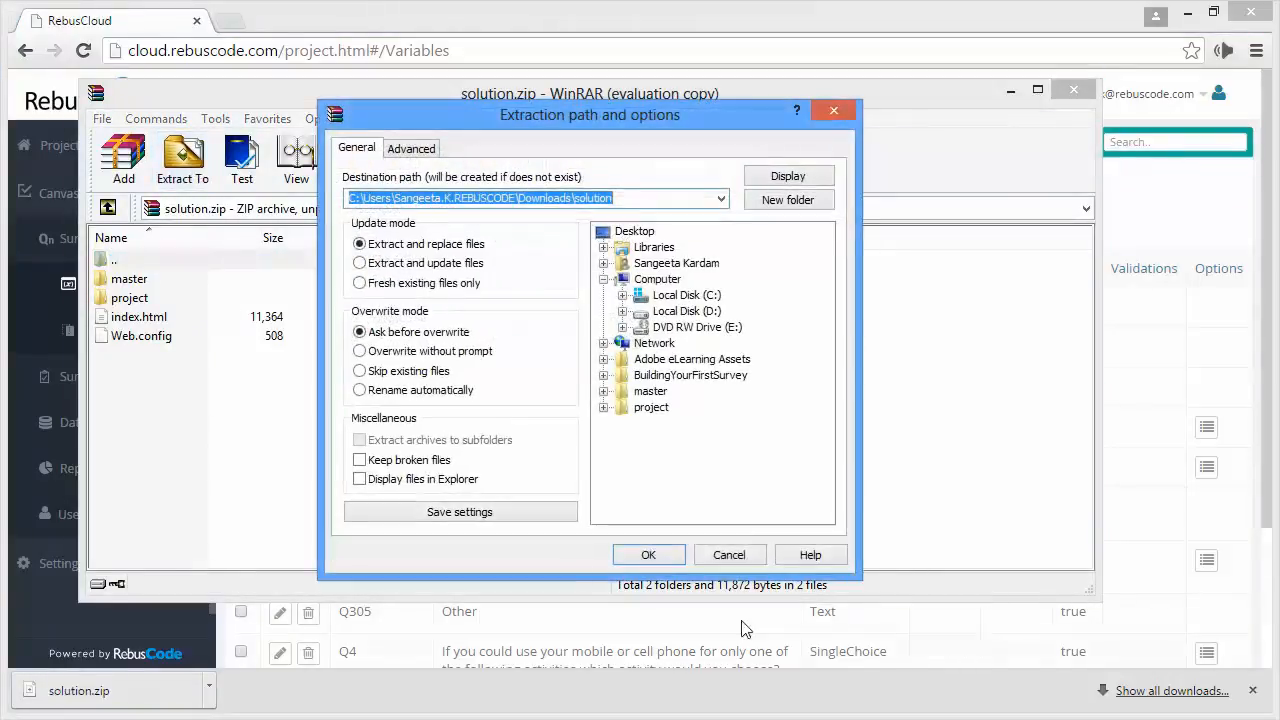
pyautogui.click(655, 553)
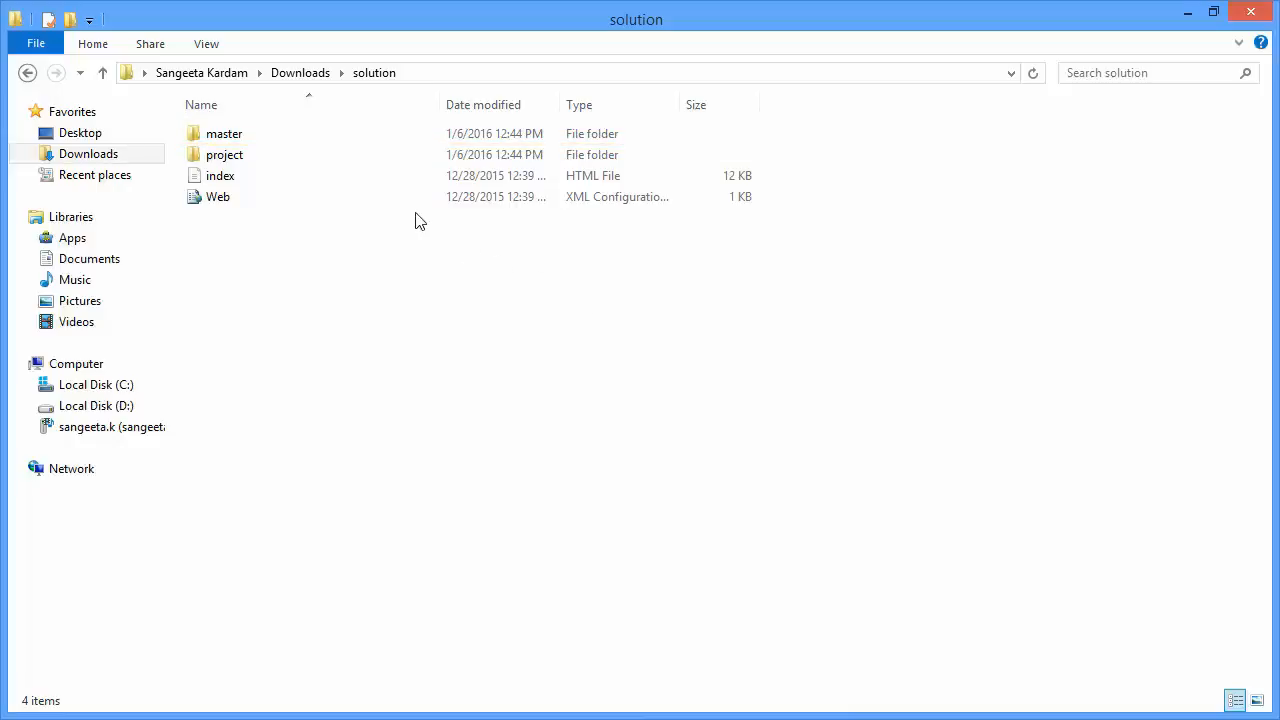
# - Examine the data, pages, questionnaire and scripts folders inside the extracted solution's project folder
pyautogui.doubleClick(323, 162)
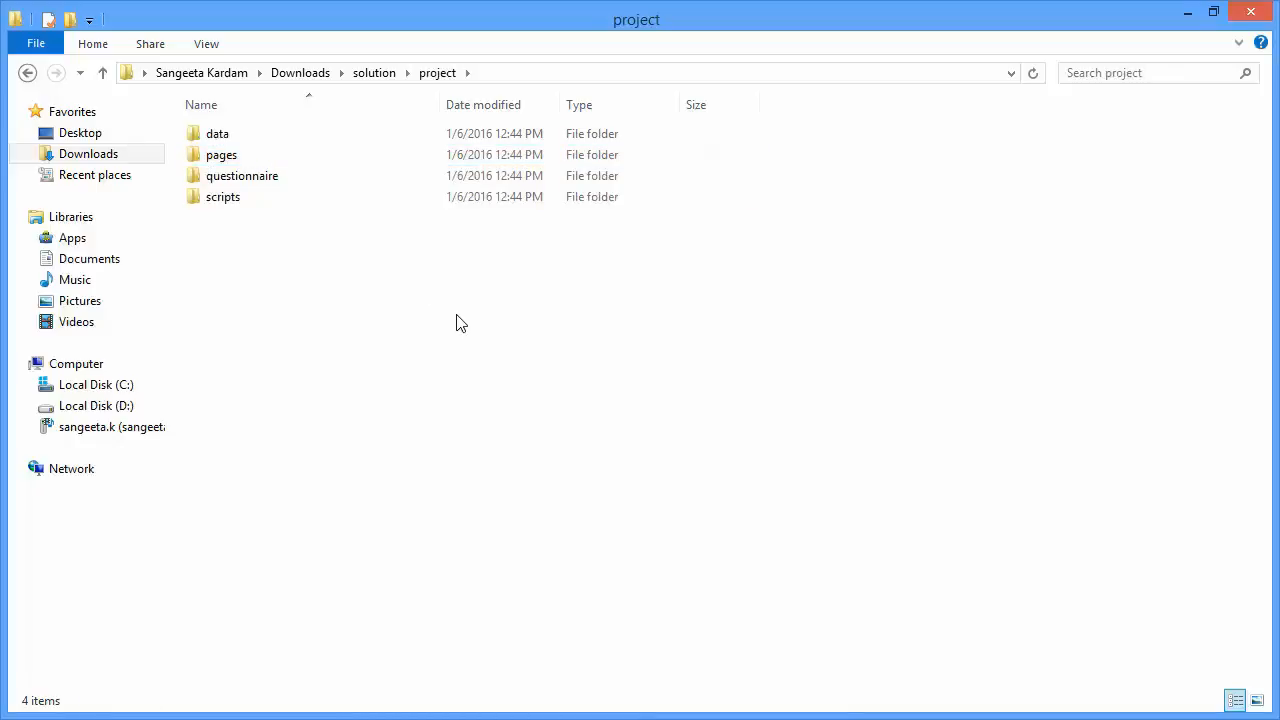
pyautogui.doubleClick(351, 136)
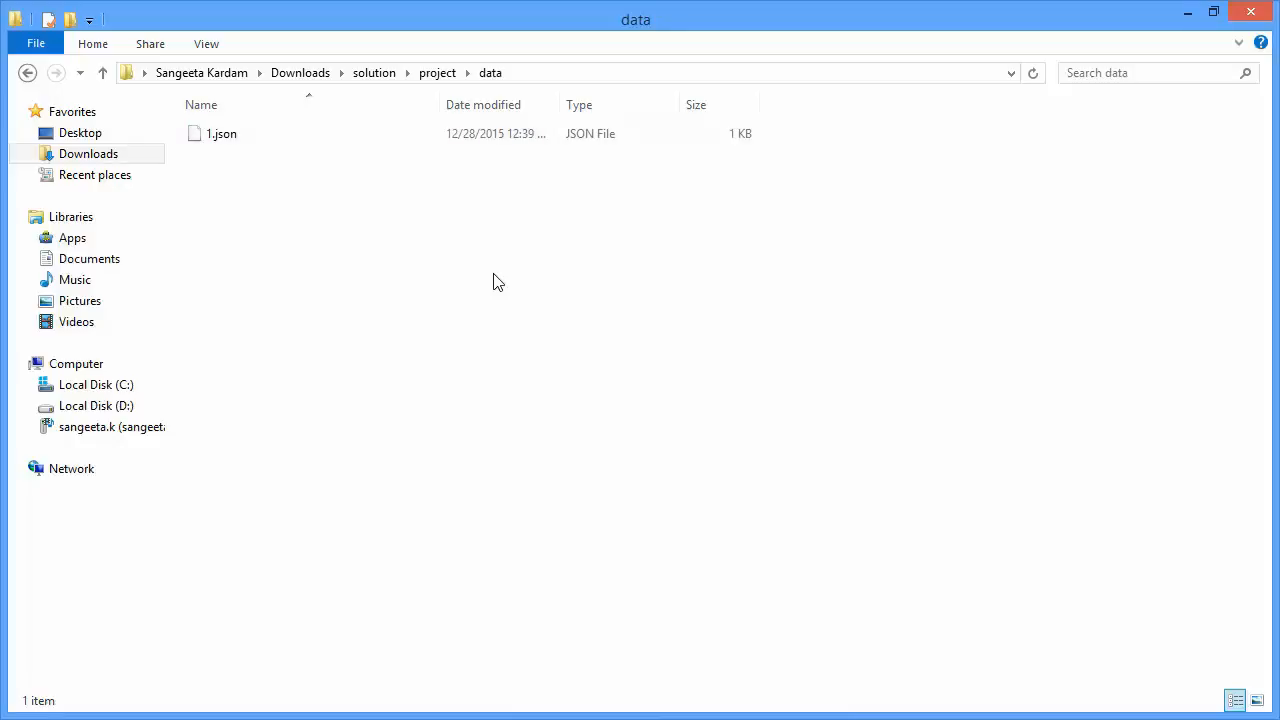
pyautogui.click(440, 77)
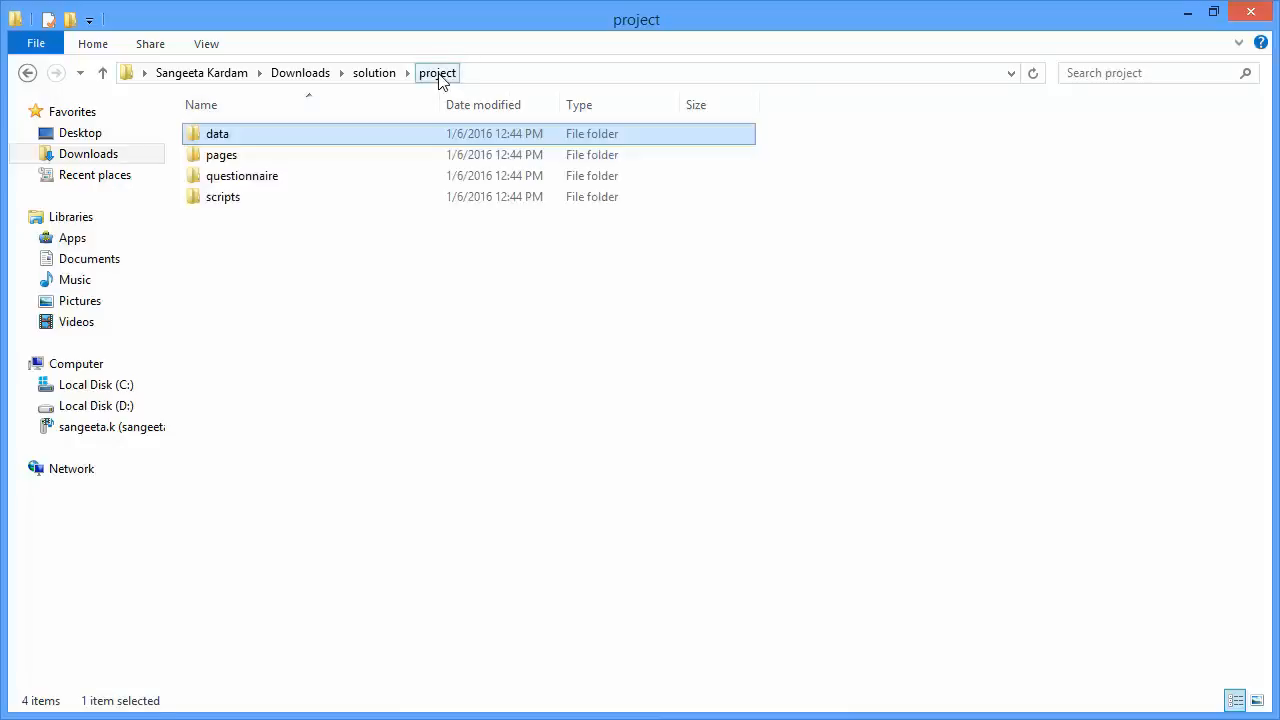
pyautogui.doubleClick(303, 157)
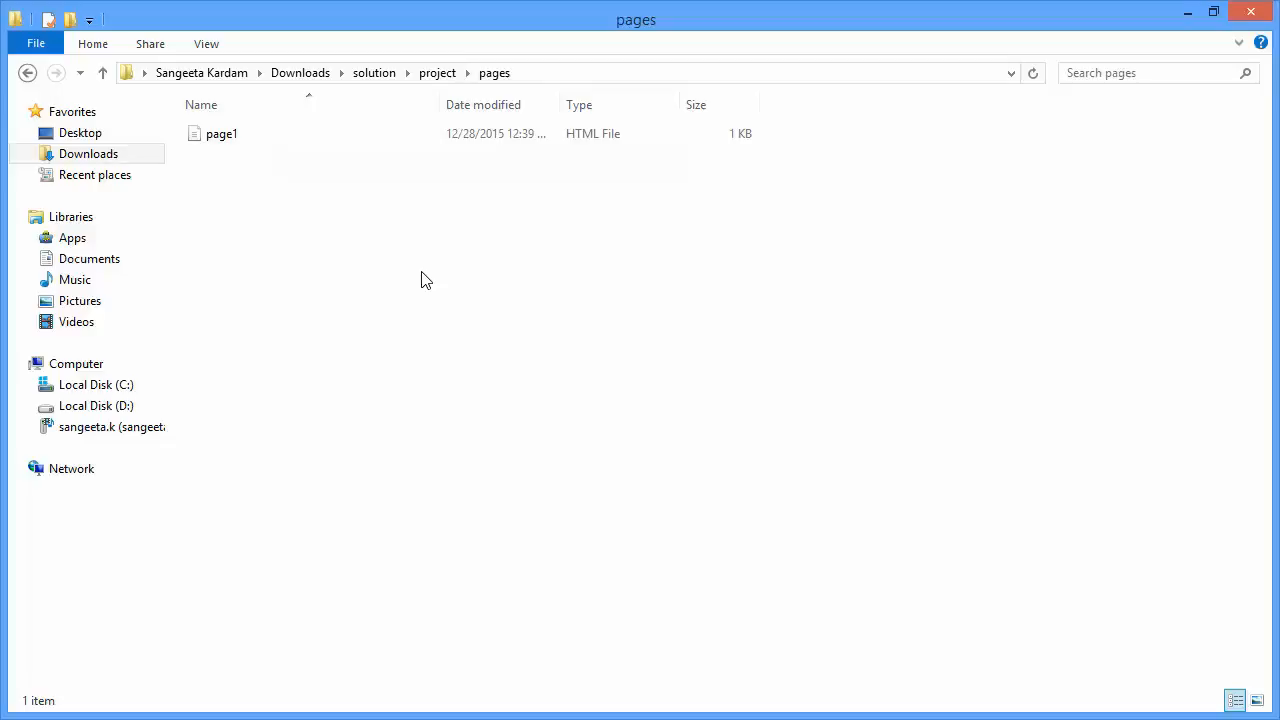
pyautogui.click(440, 75)
pyautogui.doubleClick(300, 178)
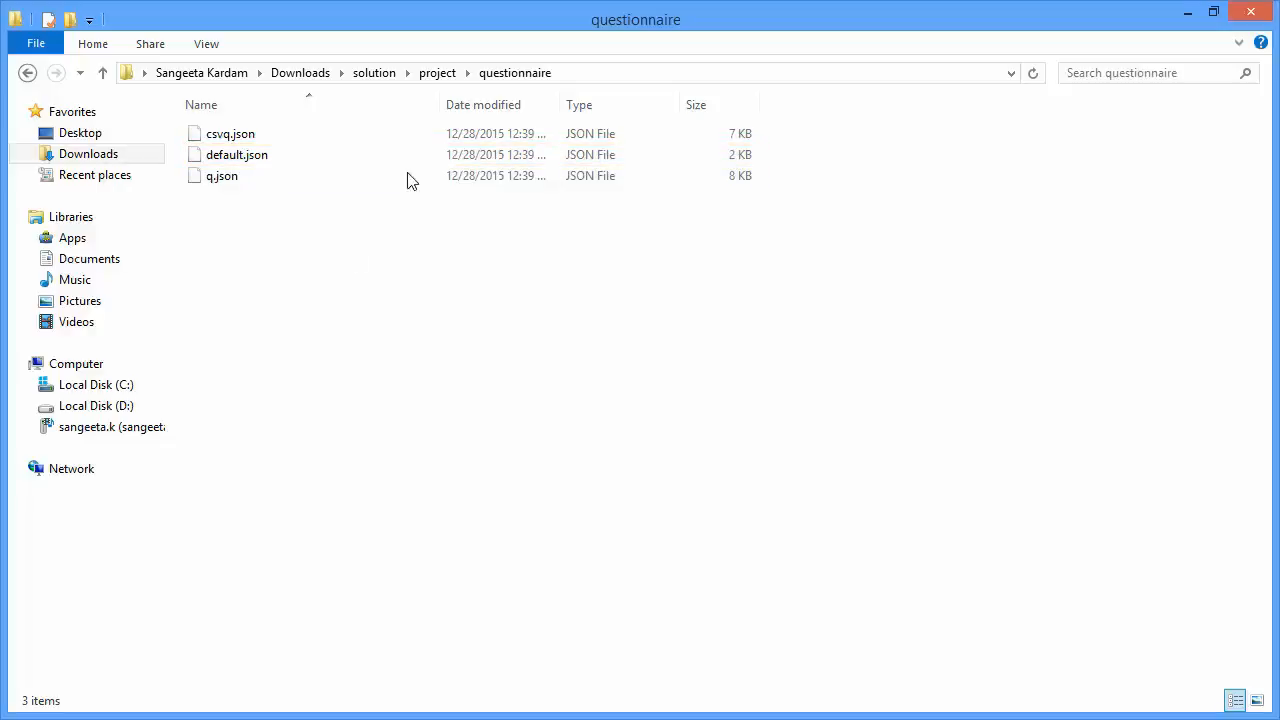
pyautogui.click(437, 73)
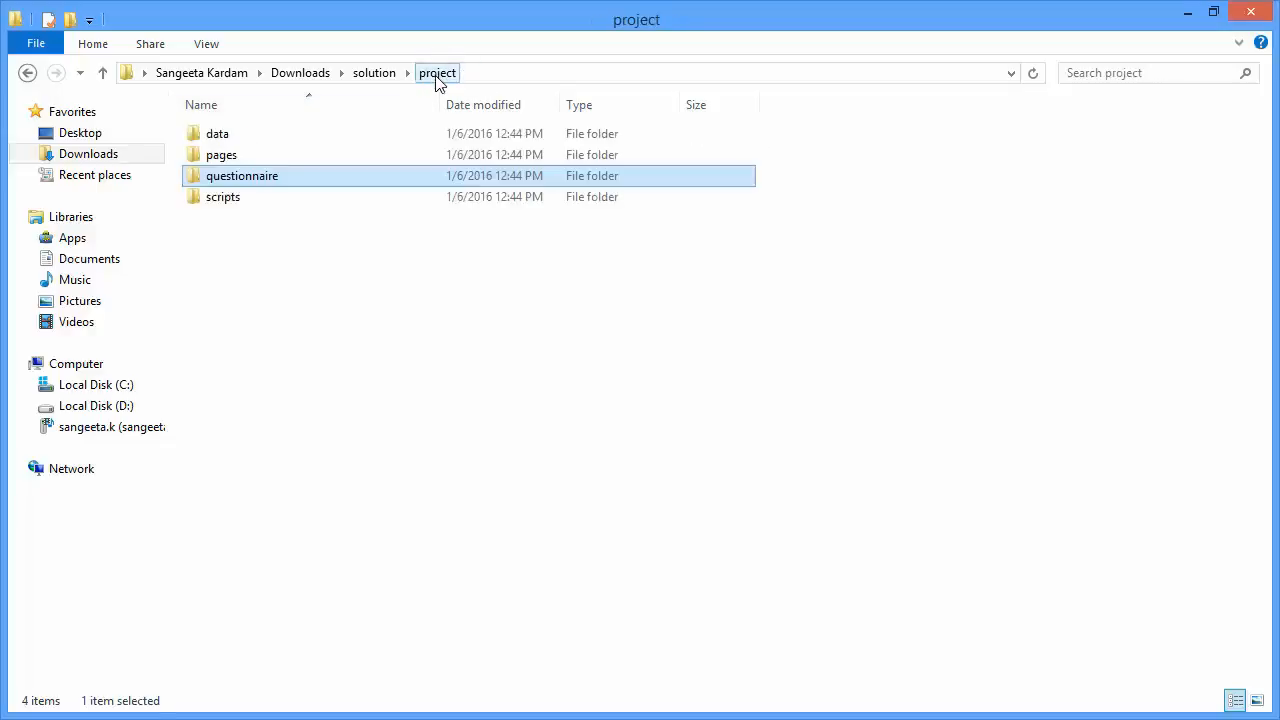
pyautogui.doubleClick(313, 194)
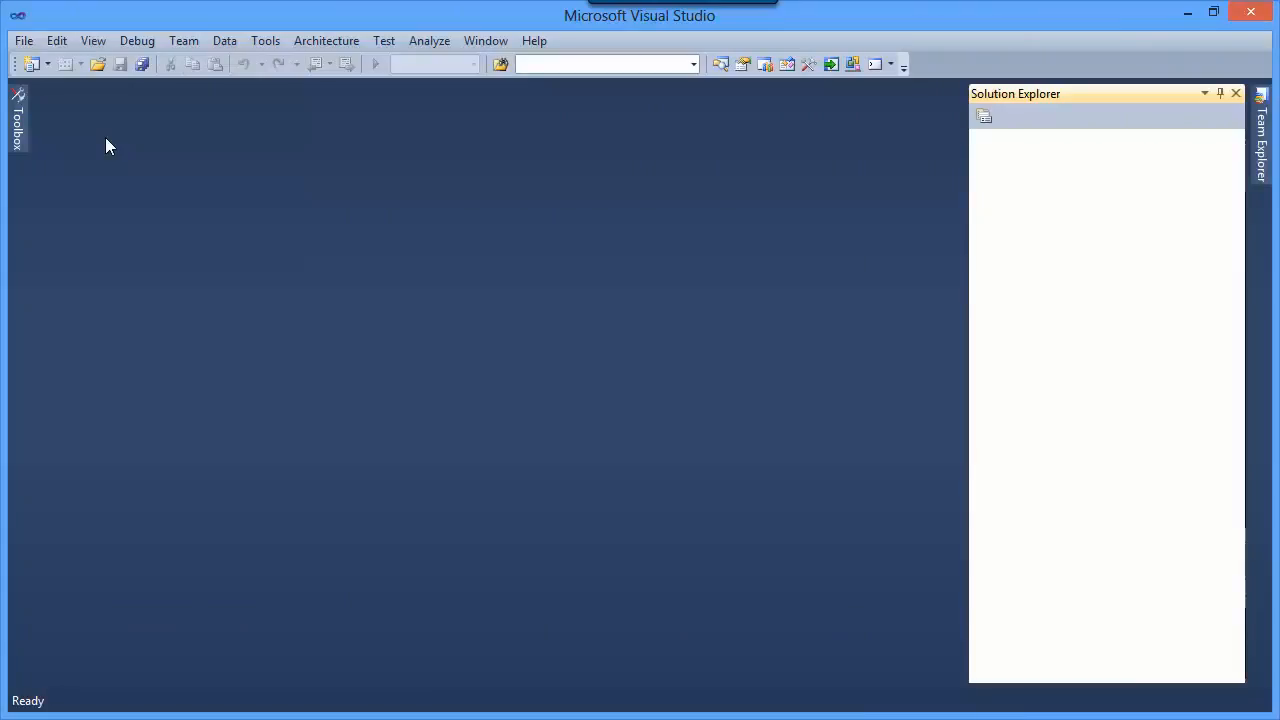
# - Open the solution folder in Downloads as a web site from the file system
pyautogui.click(23, 40)
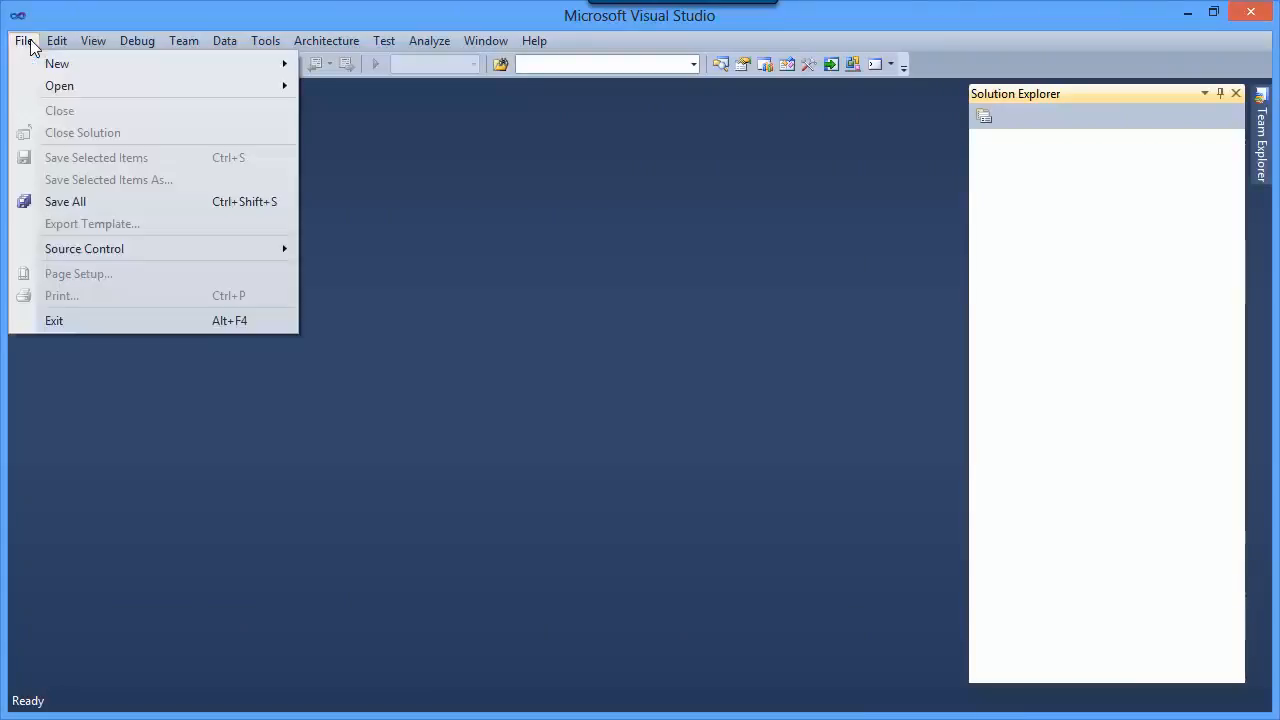
pyautogui.moveTo(62, 86)
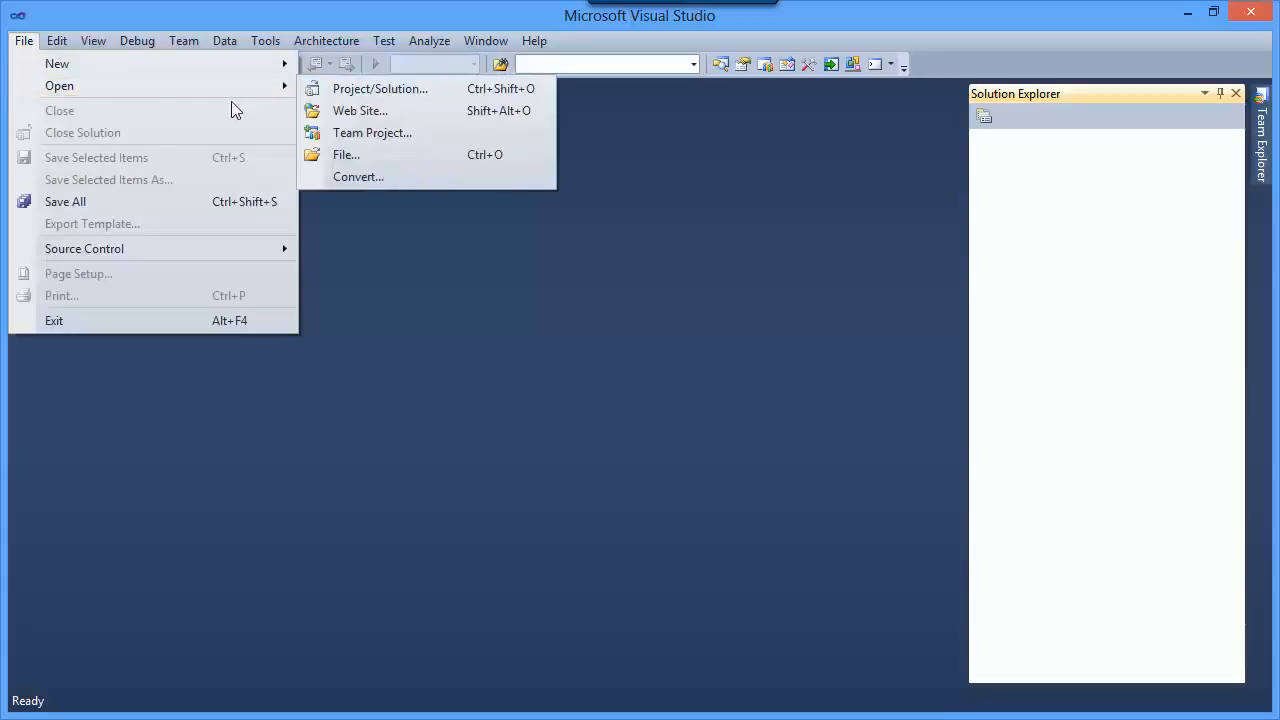
pyautogui.click(336, 109)
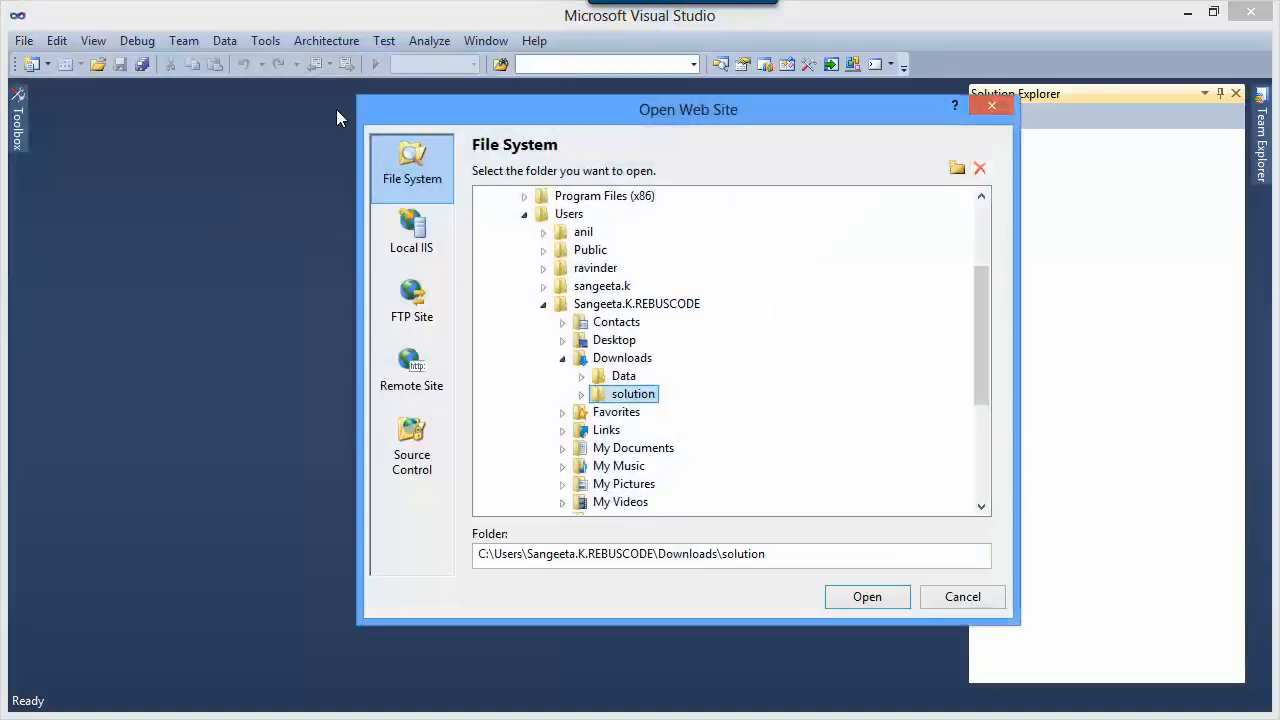
pyautogui.click(838, 596)
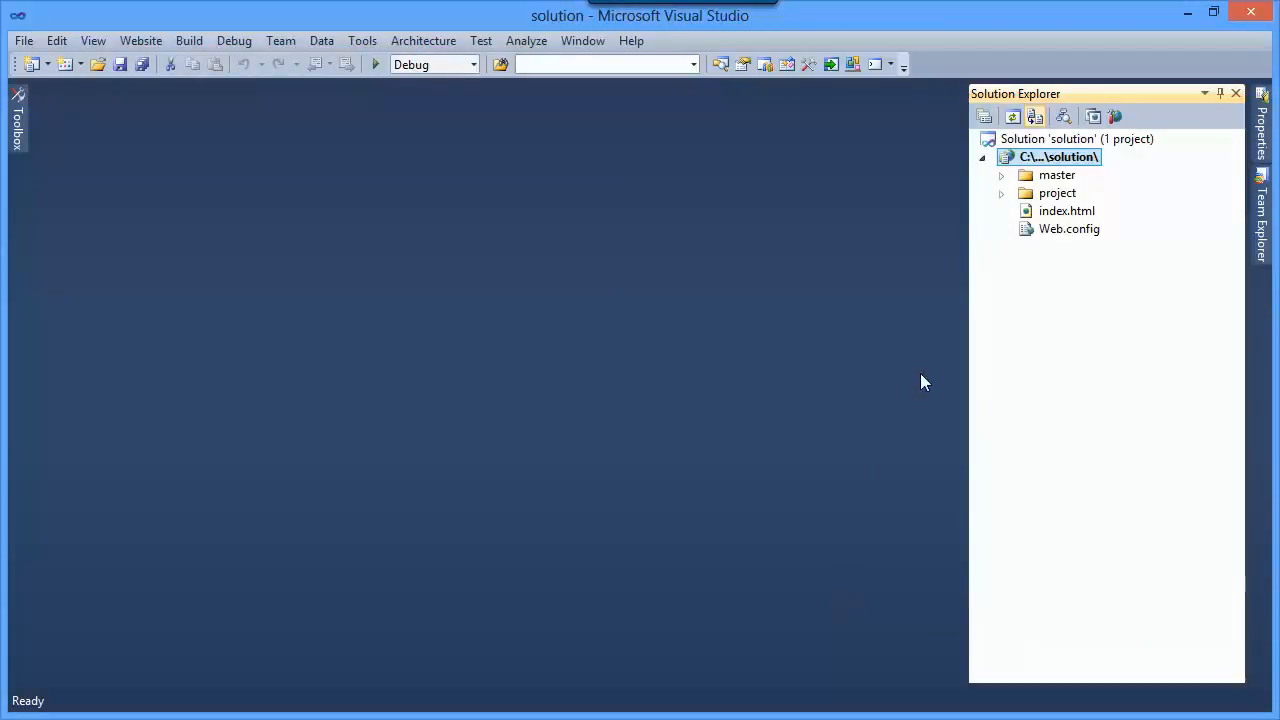
# - Add a new Visual Basic HTML Page named HTMLPage.htm to the project's pages folder
pyautogui.click(1001, 193)
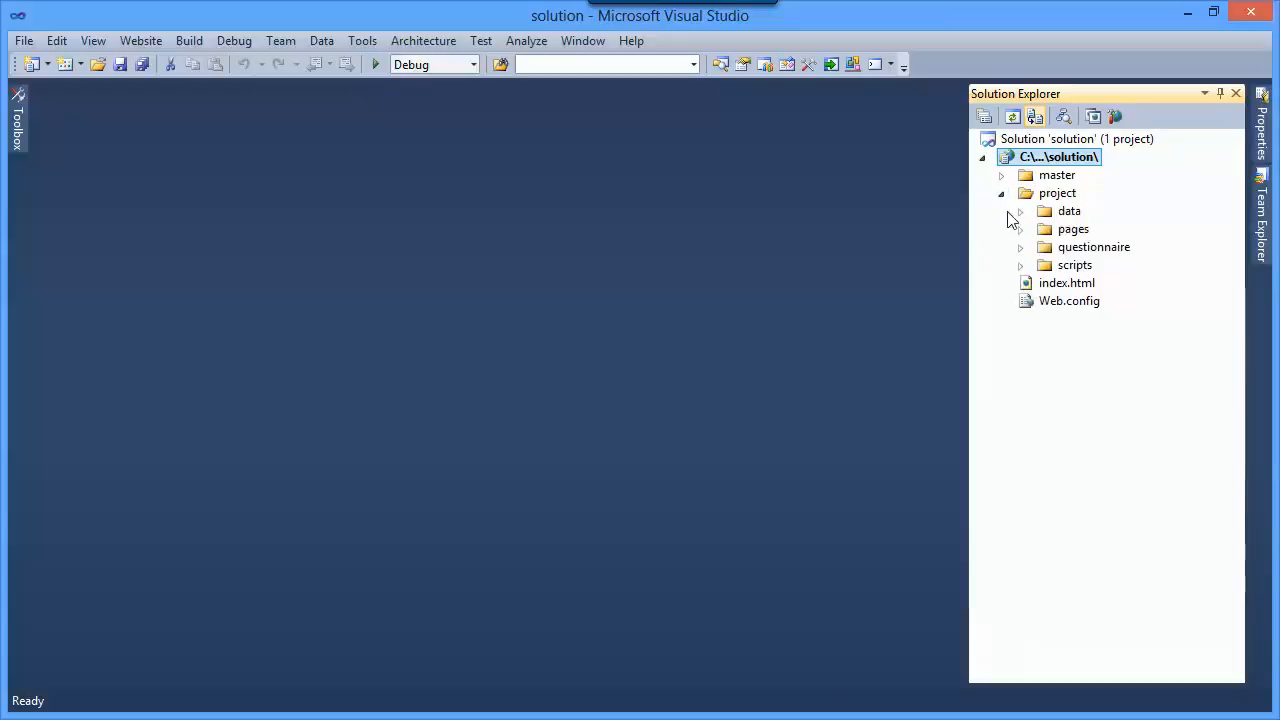
pyautogui.click(1020, 230)
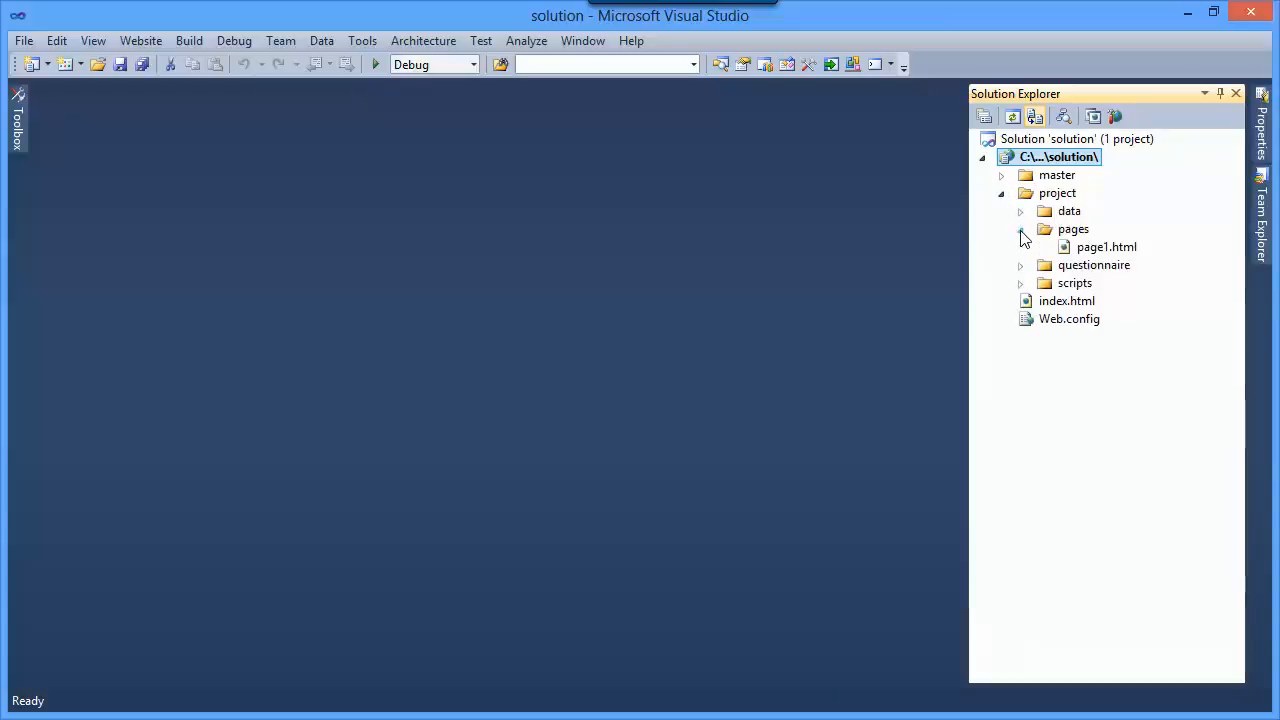
pyautogui.rightClick(1078, 229)
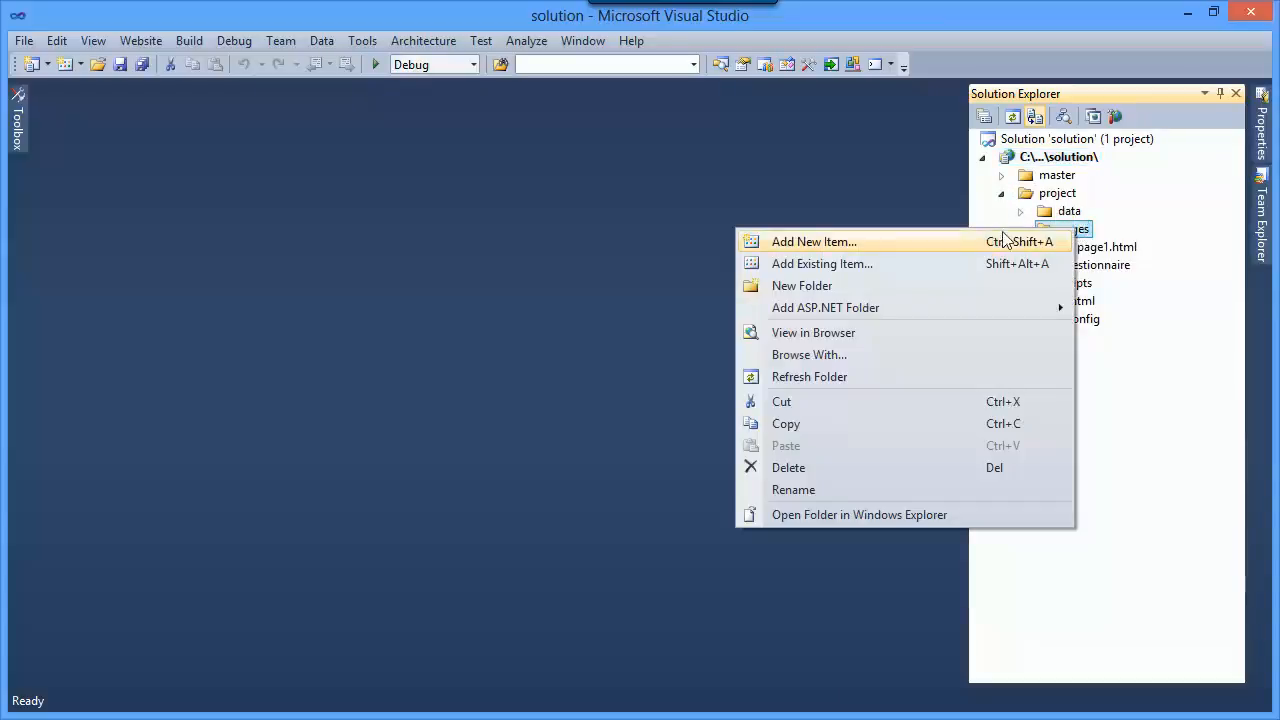
pyautogui.click(890, 241)
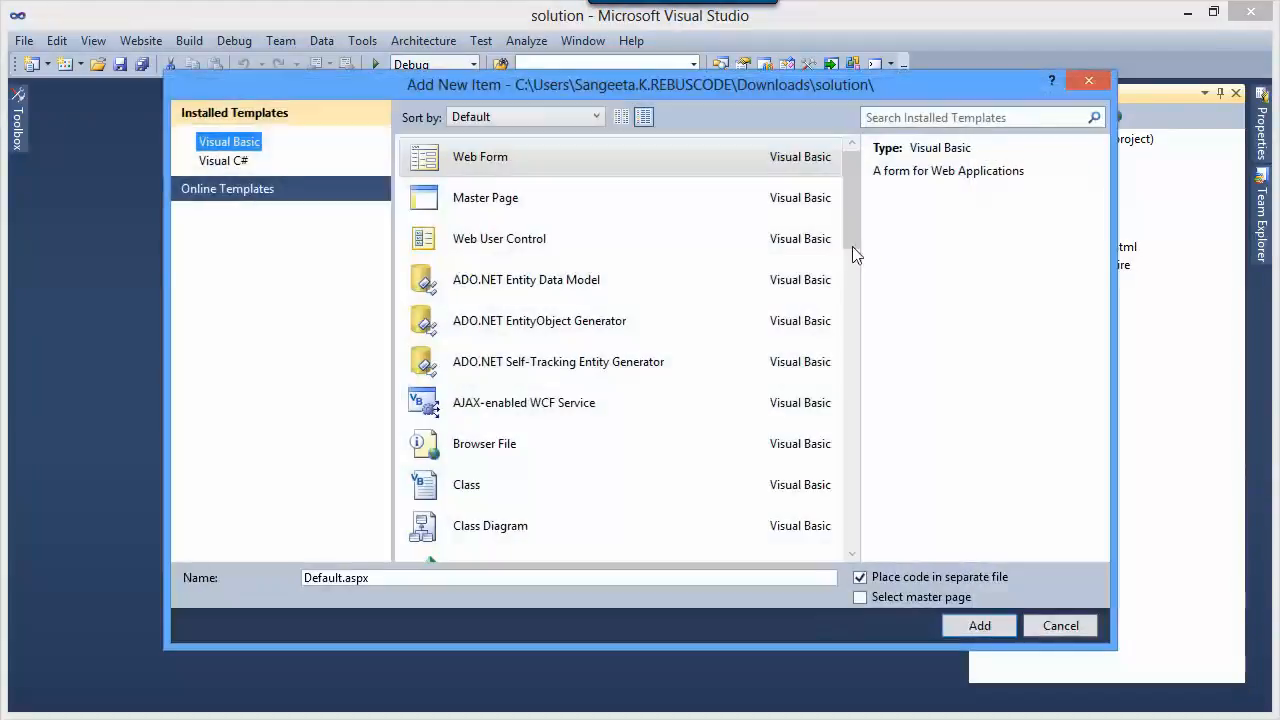
pyautogui.moveTo(856, 230); pyautogui.dragTo(863, 337)
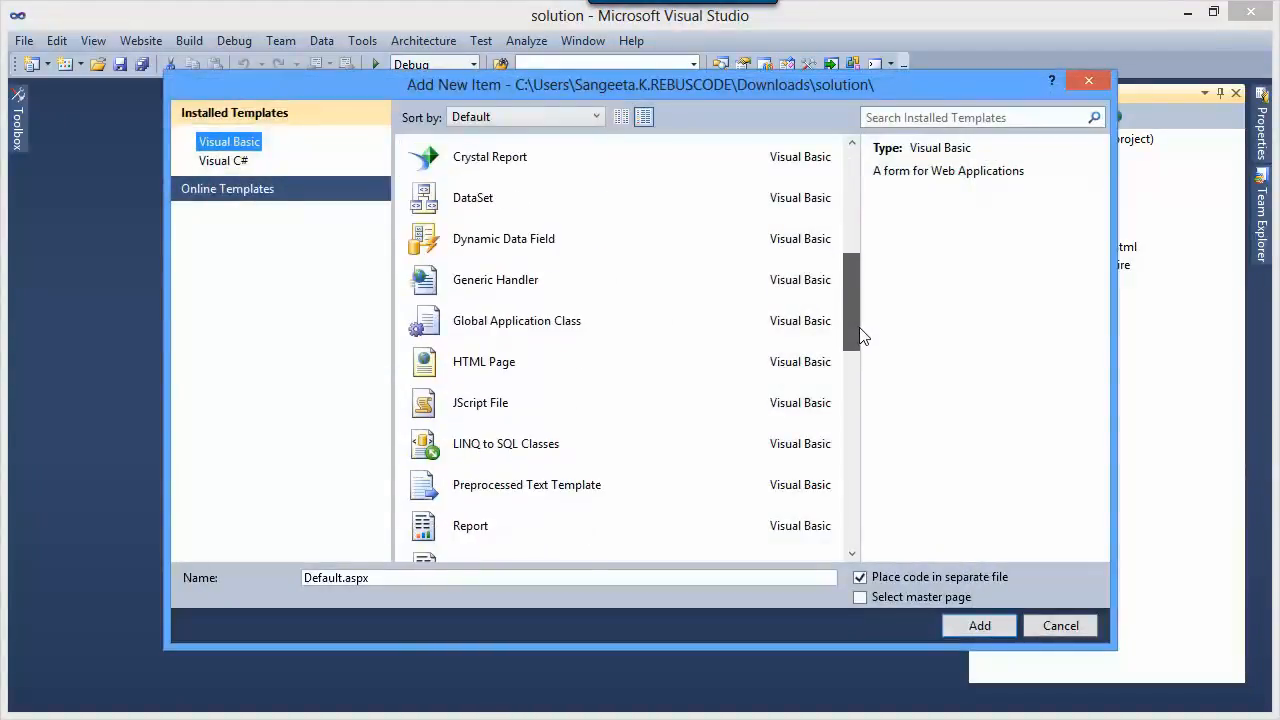
pyautogui.click(560, 375)
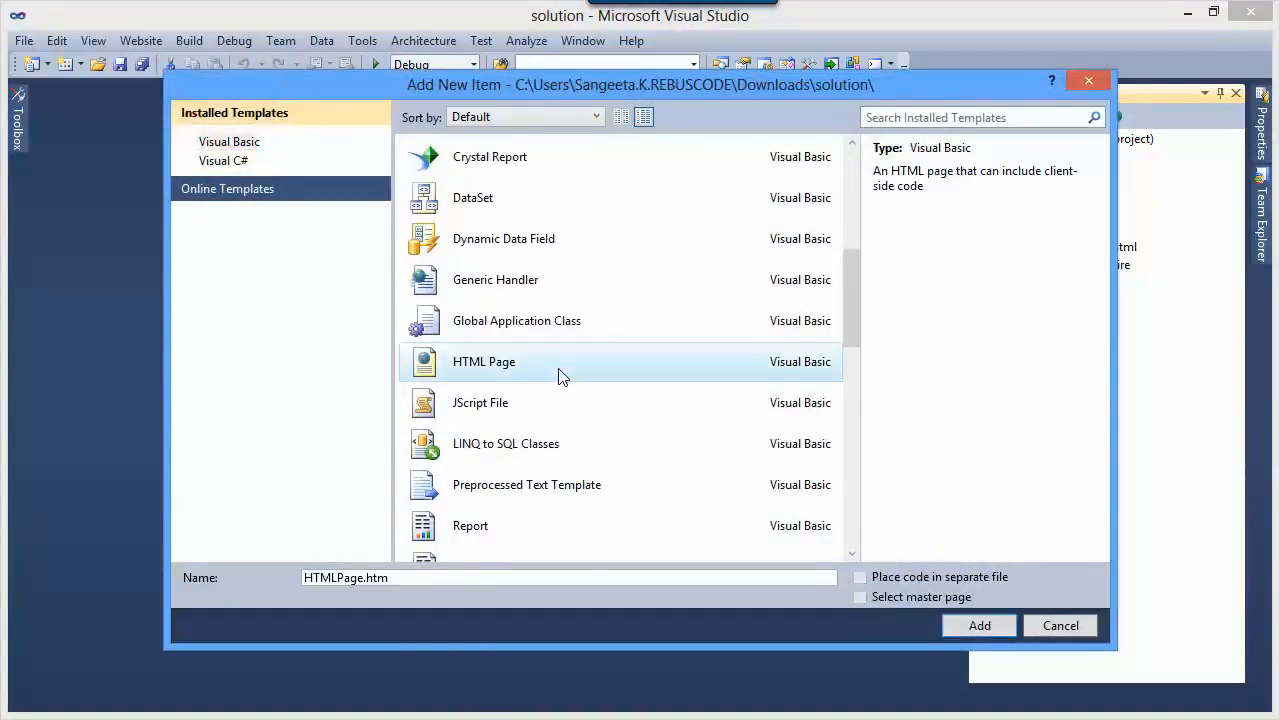
pyautogui.click(978, 626)
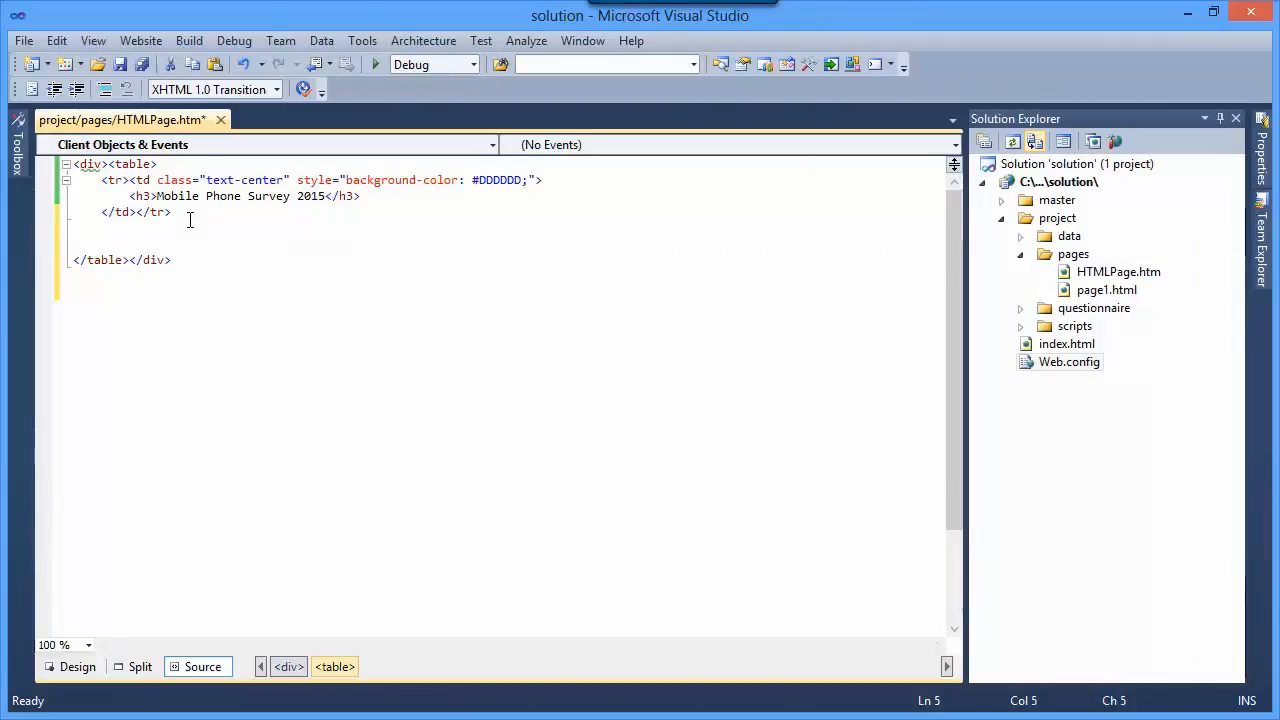
# - Add a new table row containing an empty td cell below the Mobile Phone Survey 2015 heading row
pyautogui.write('<t')
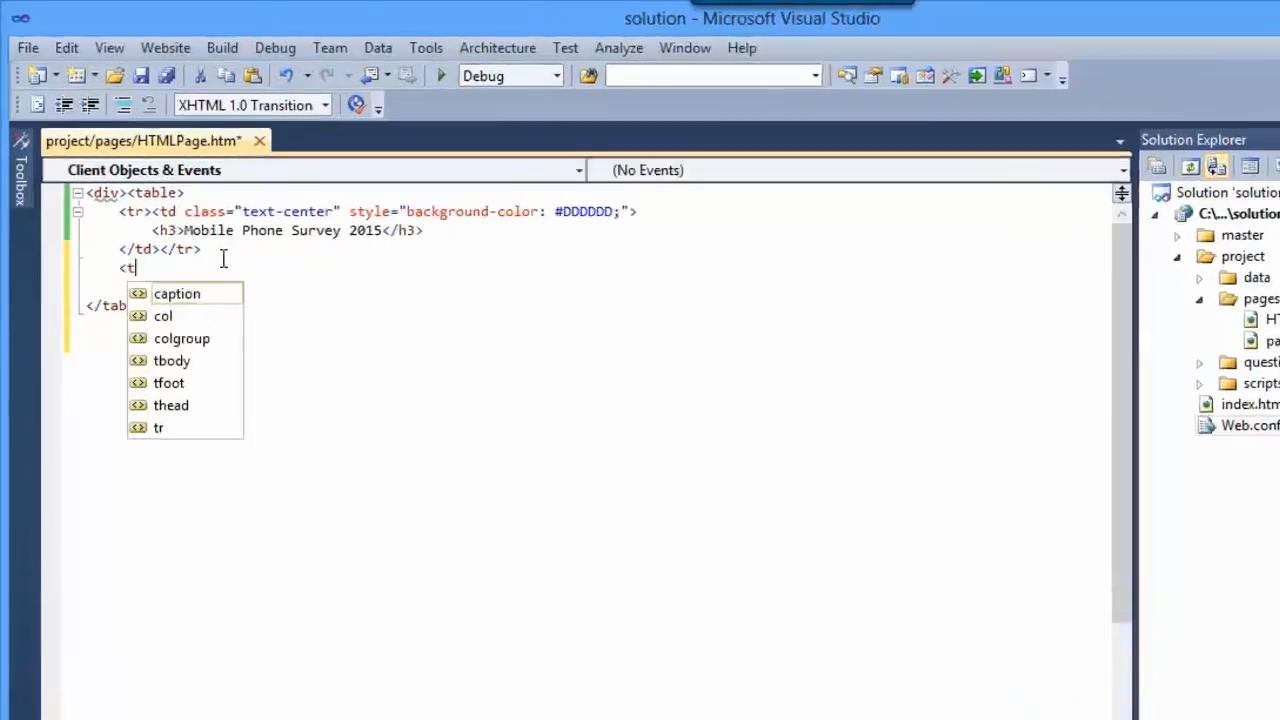
pyautogui.write('r')
pyautogui.press('Escape')
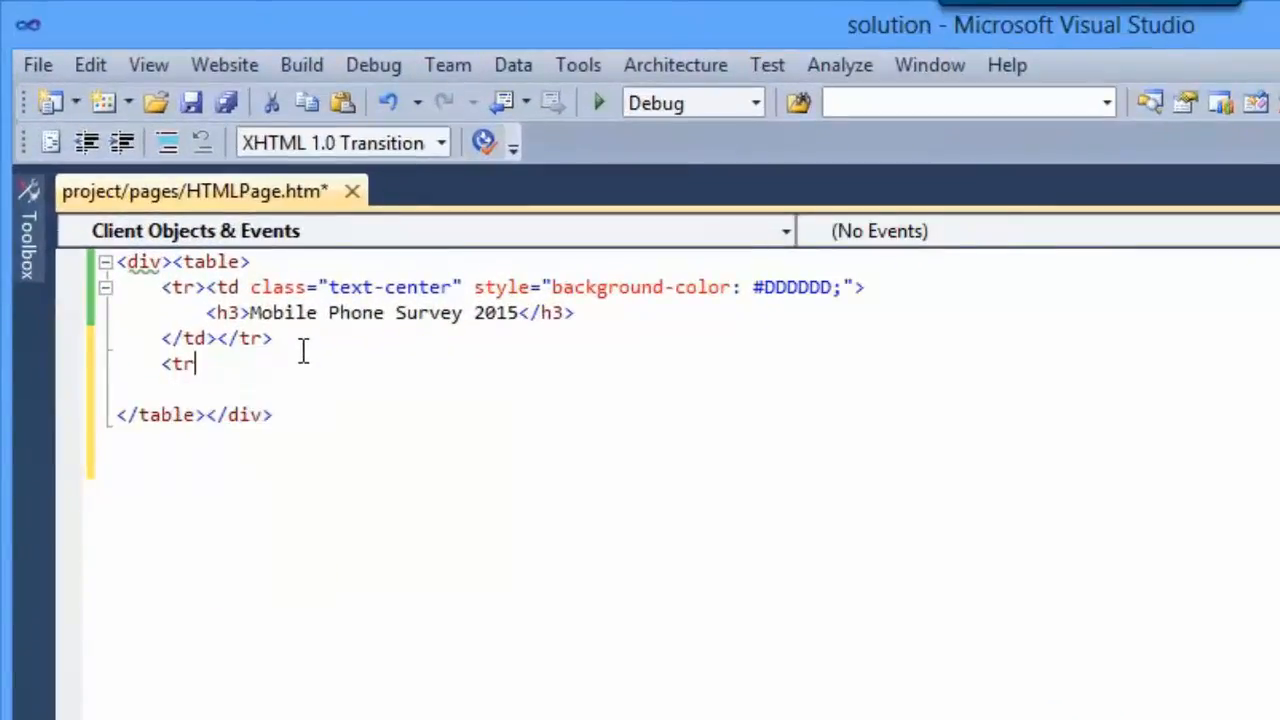
pyautogui.write('>')
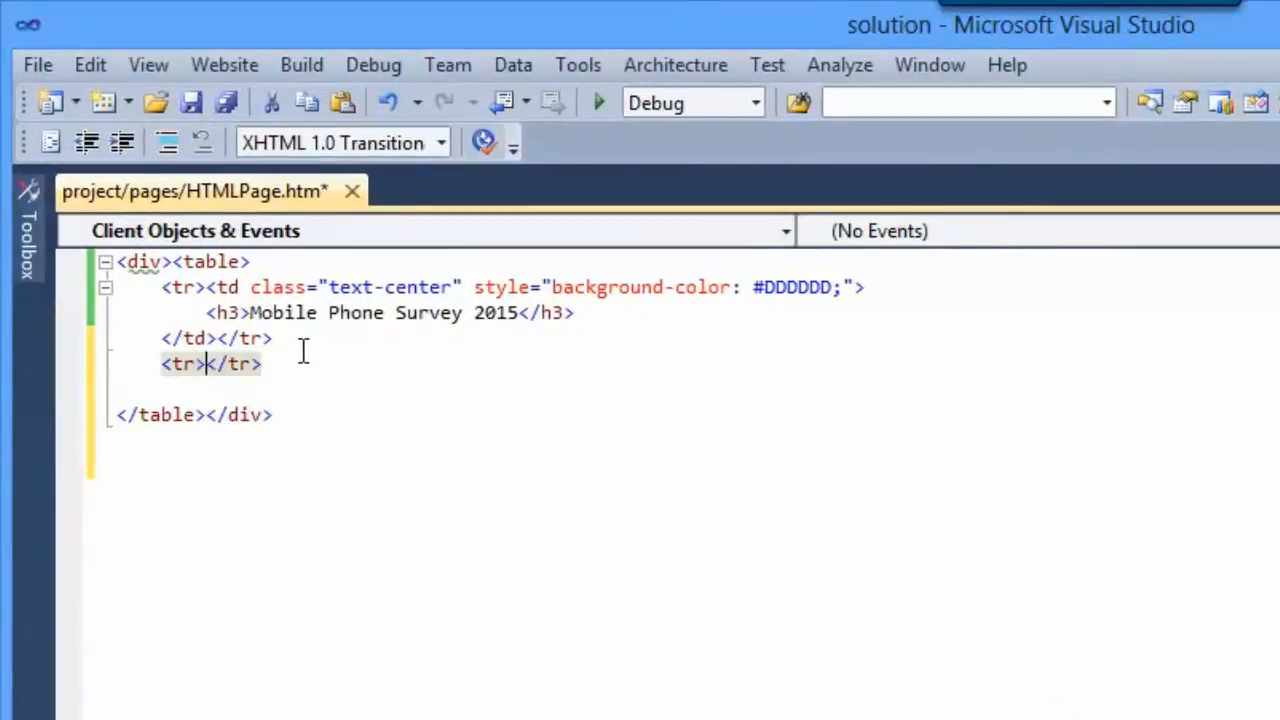
pyautogui.write('<')
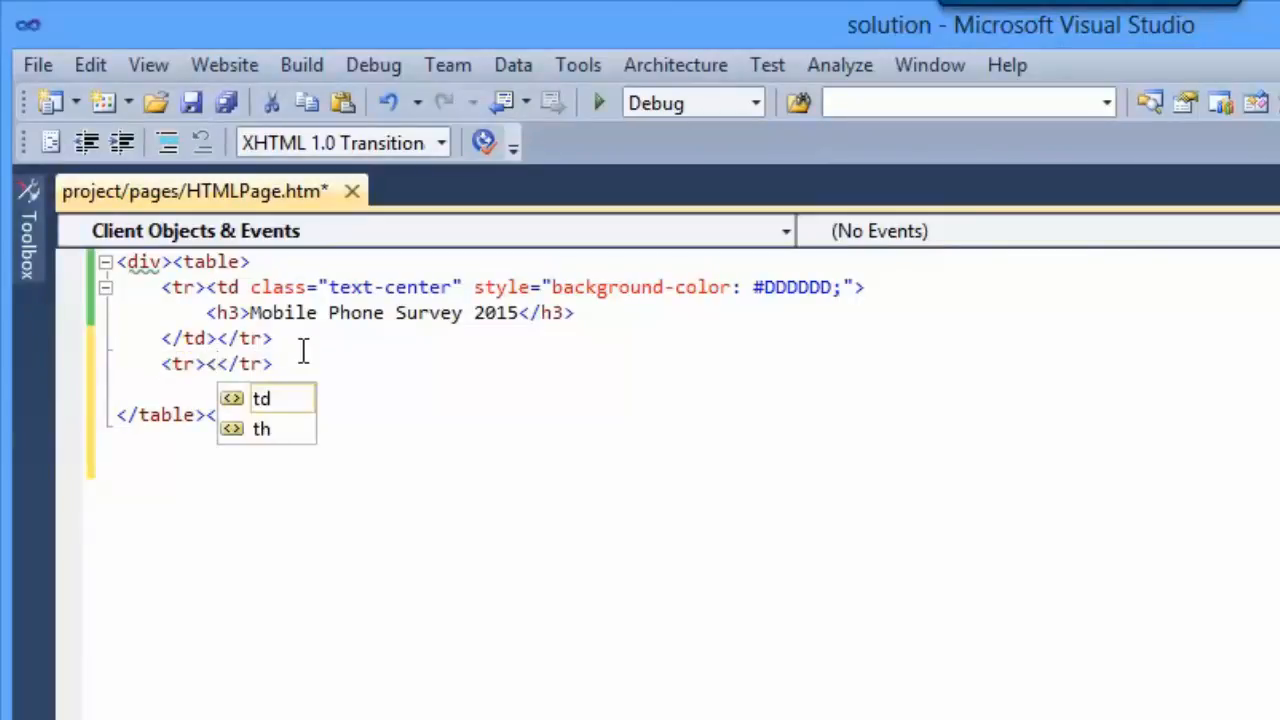
pyautogui.write('td')
pyautogui.press('Escape')
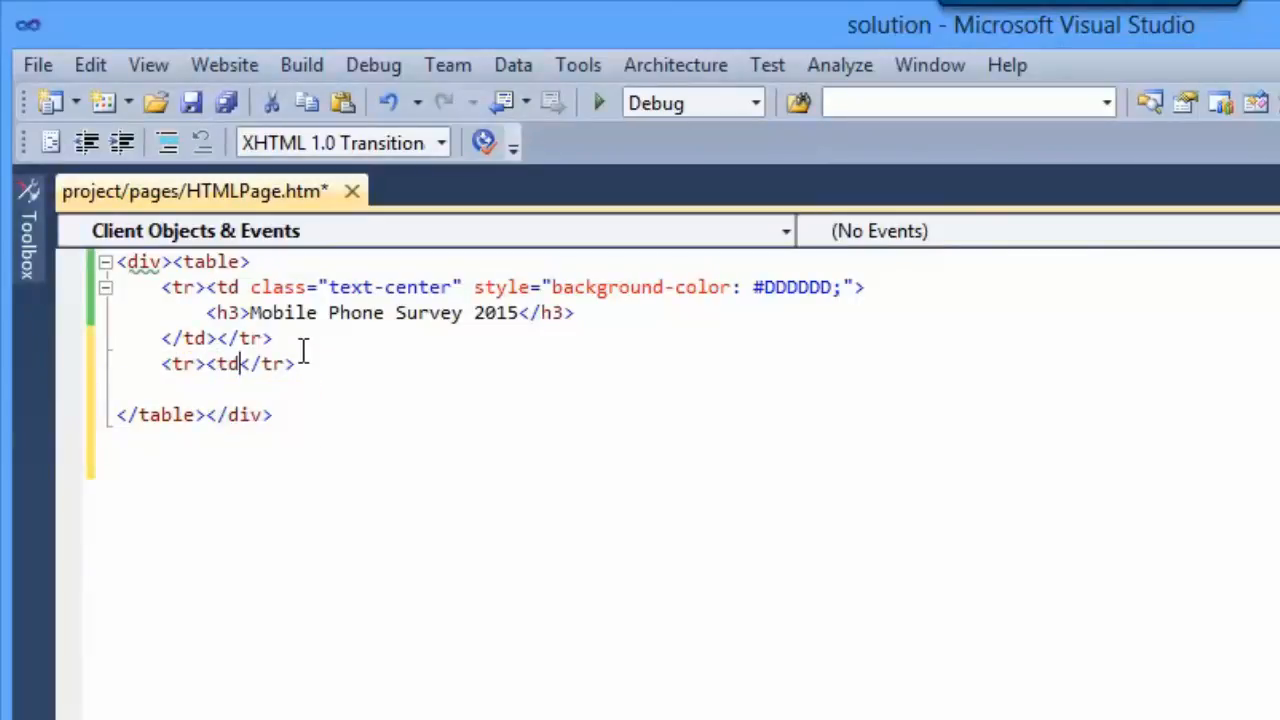
pyautogui.write('></td>')
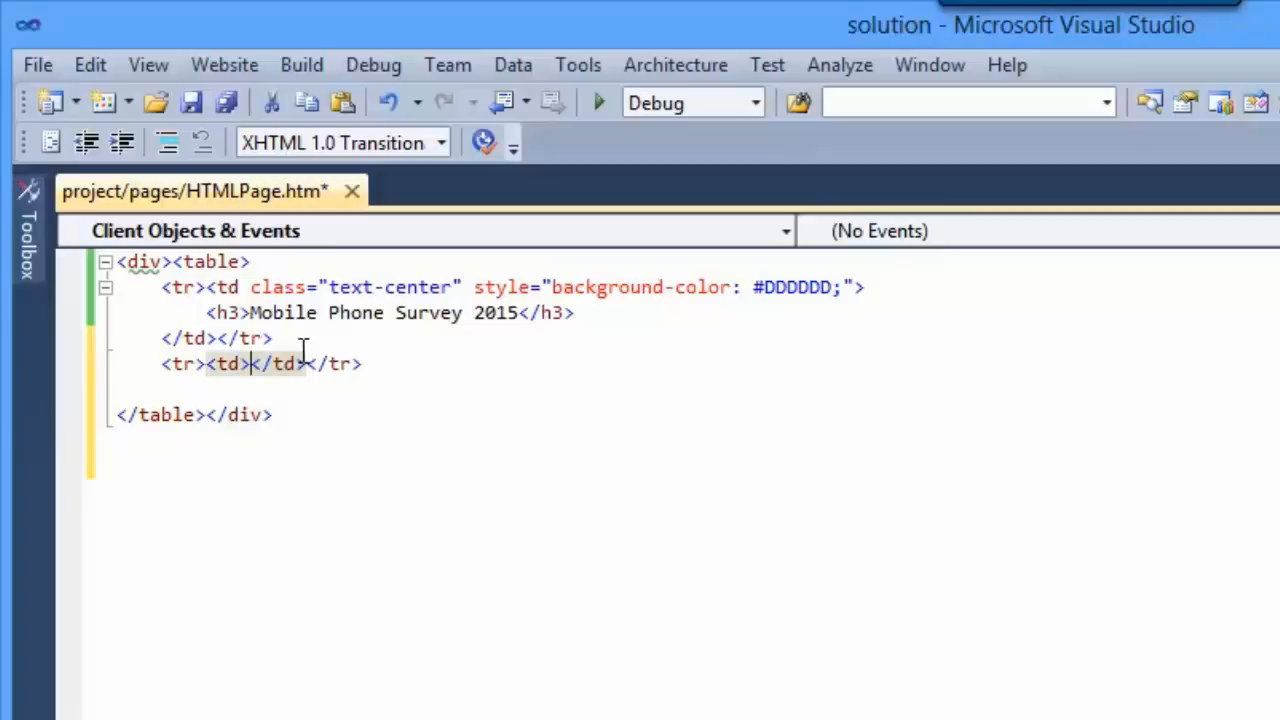
# - Give the new row's td cell the class attribute "ele-bdr ele-padding"
pyautogui.press('Left')
pyautogui.write('cla')
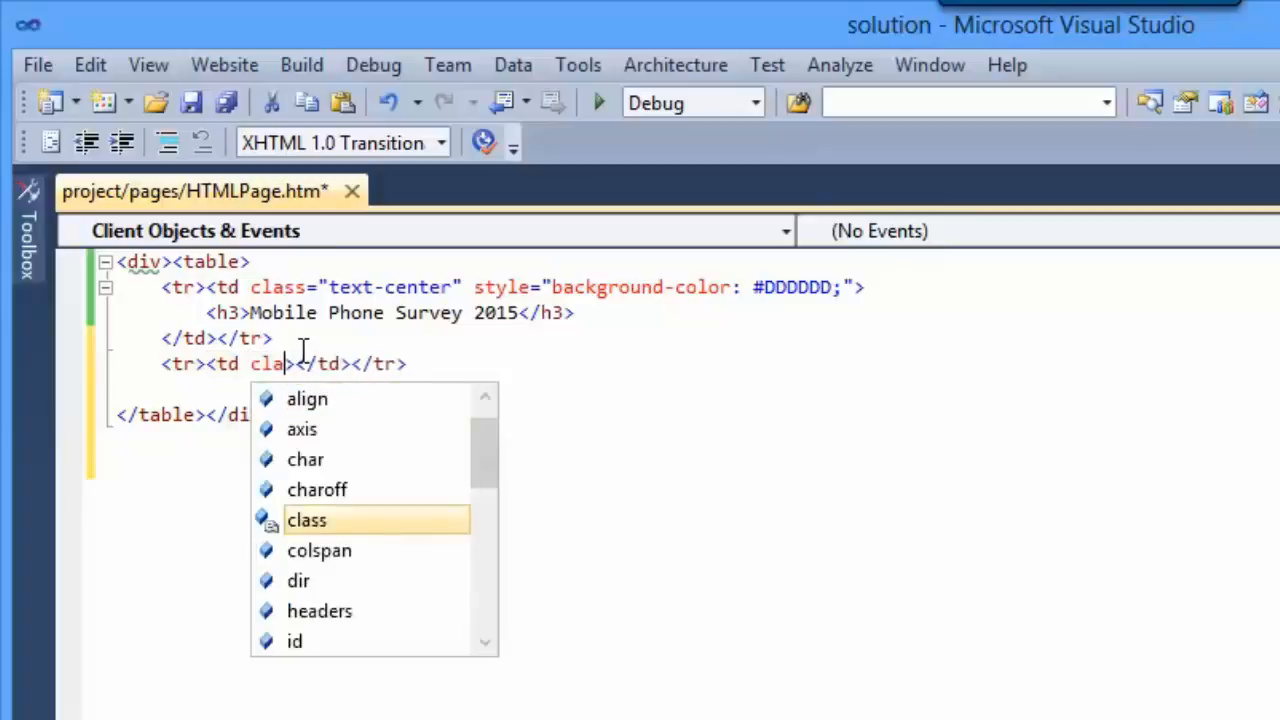
pyautogui.press('Tab')
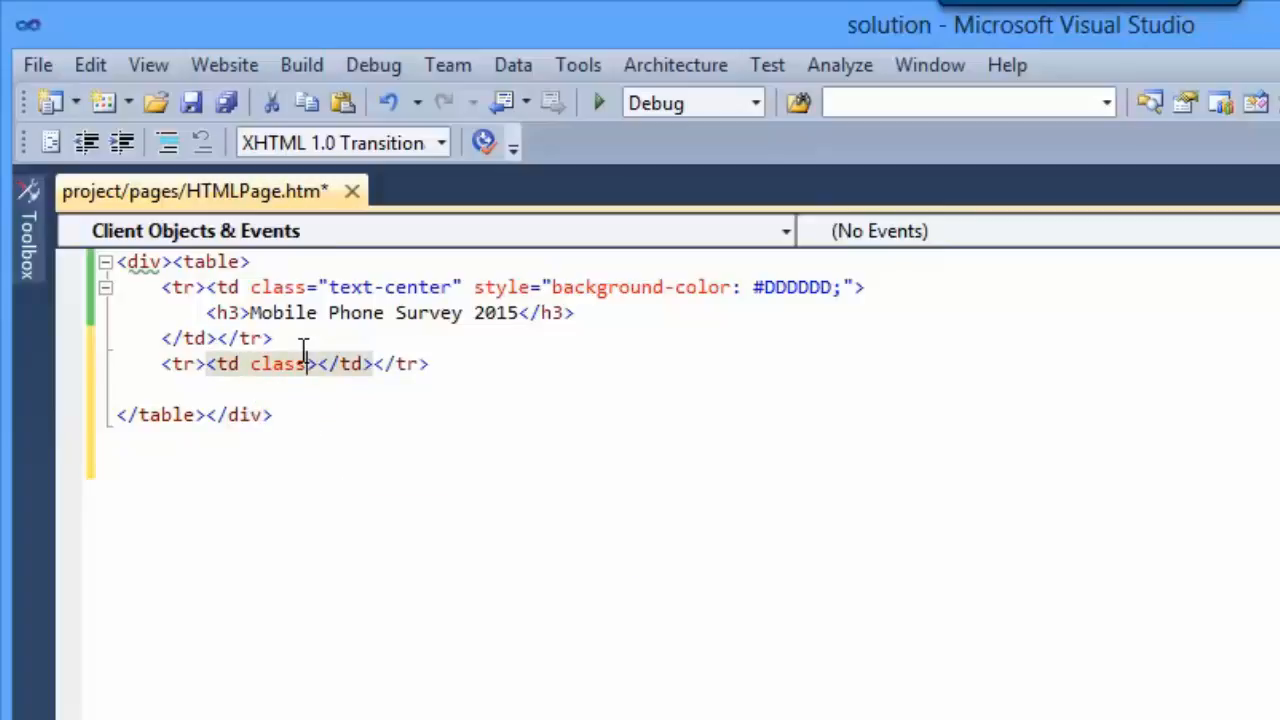
pyautogui.write('="ele')
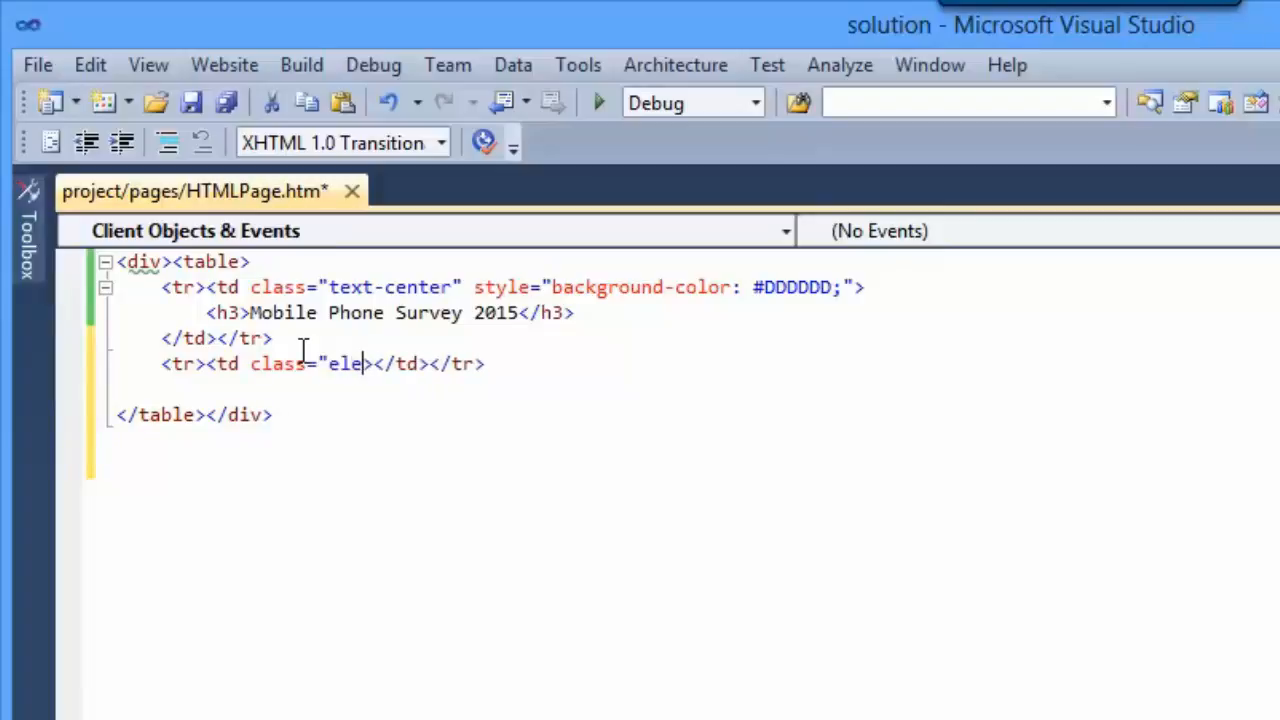
pyautogui.write('-bdr')
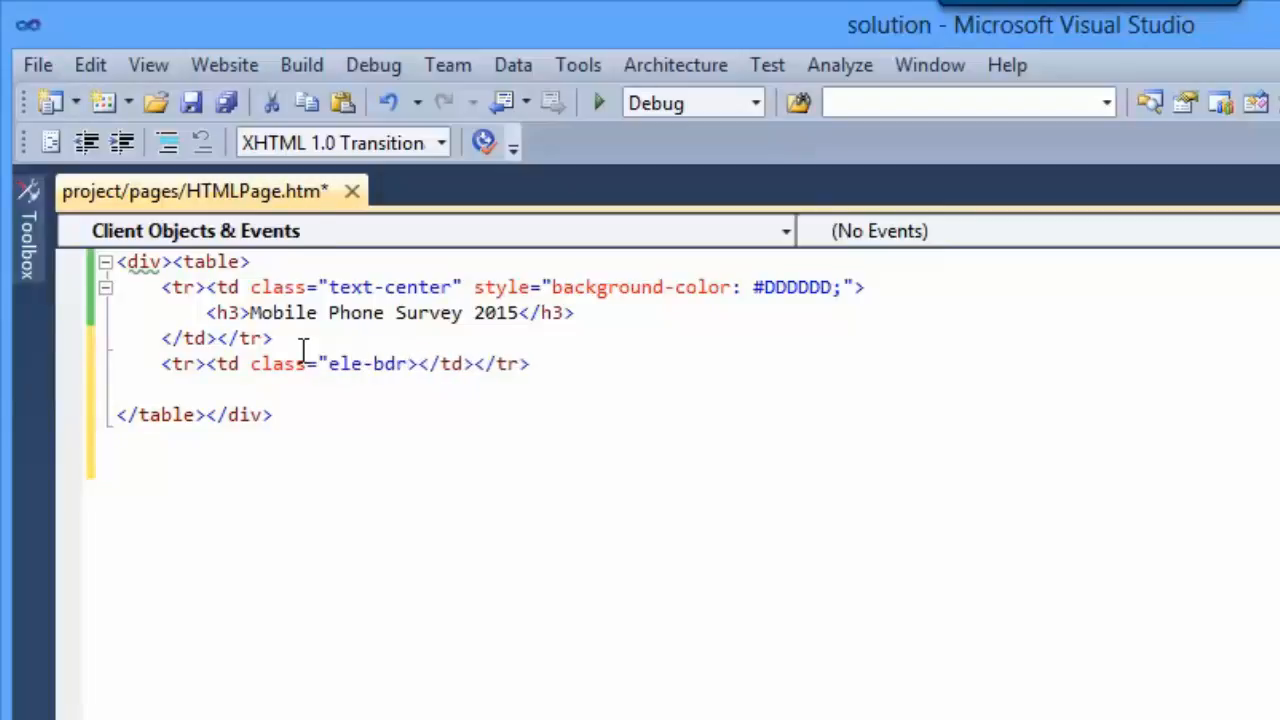
pyautogui.write(' ele-')
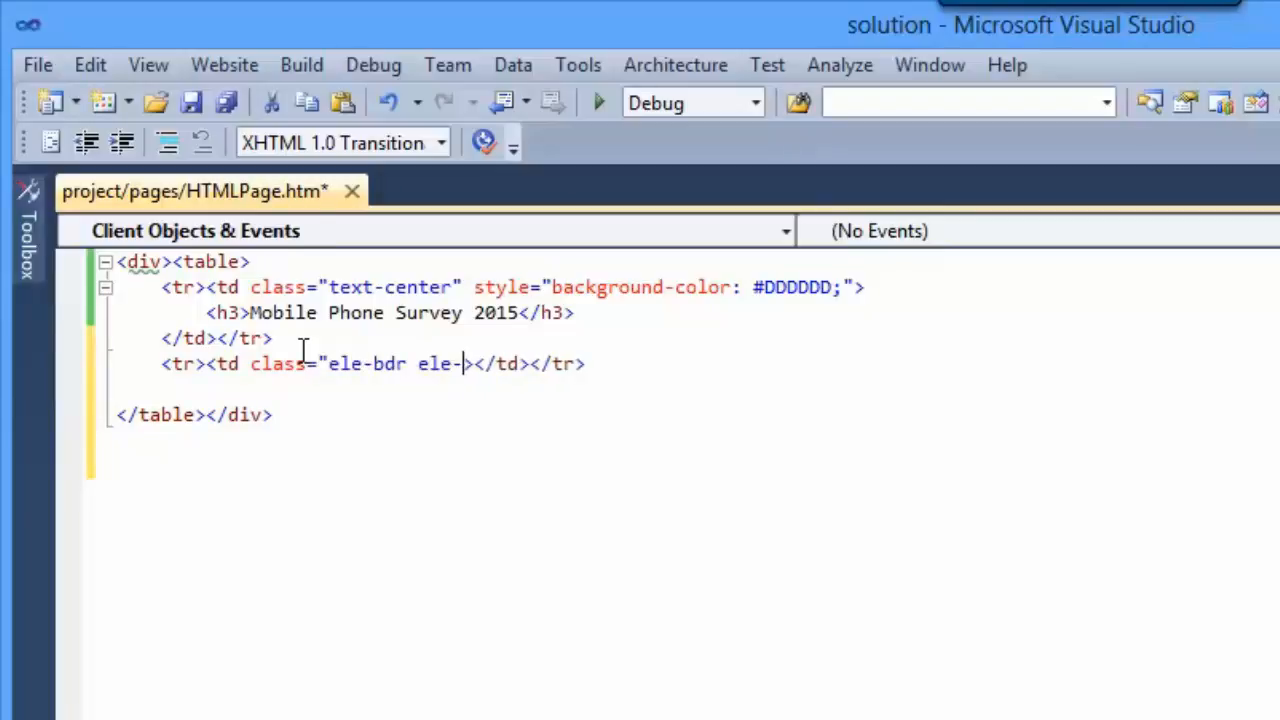
pyautogui.write('padding"')
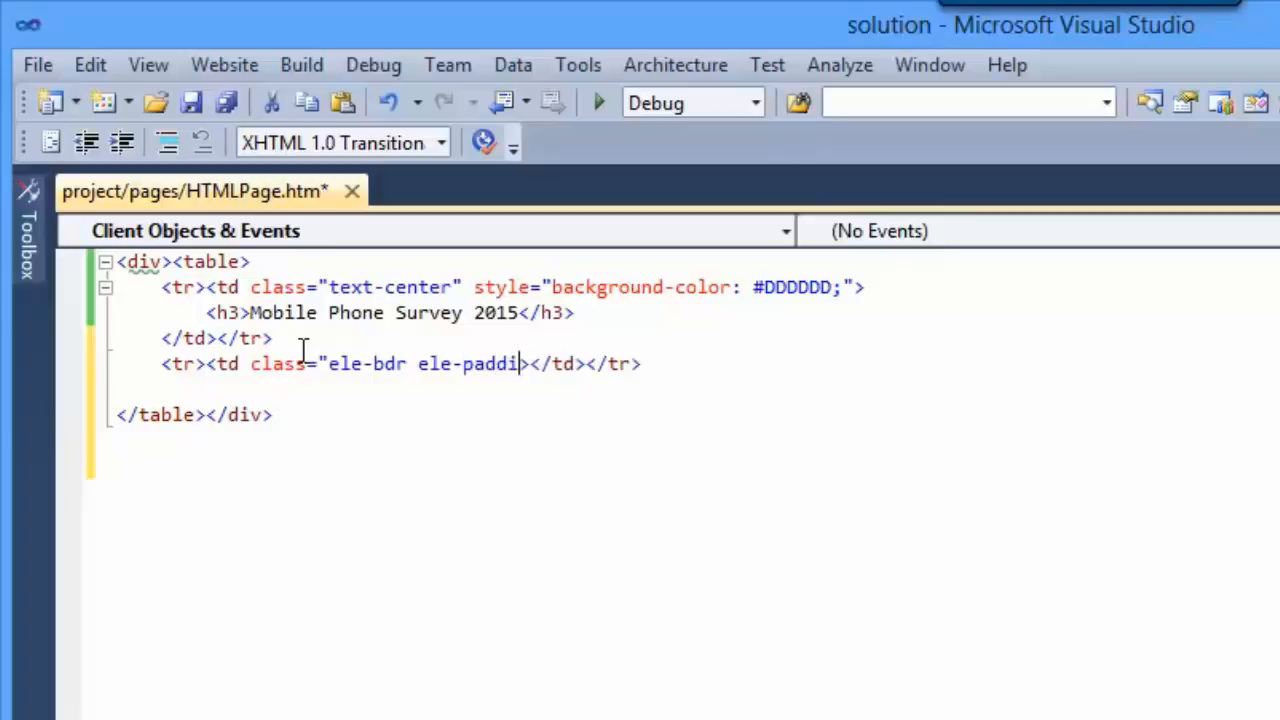
pyautogui.press('Right')
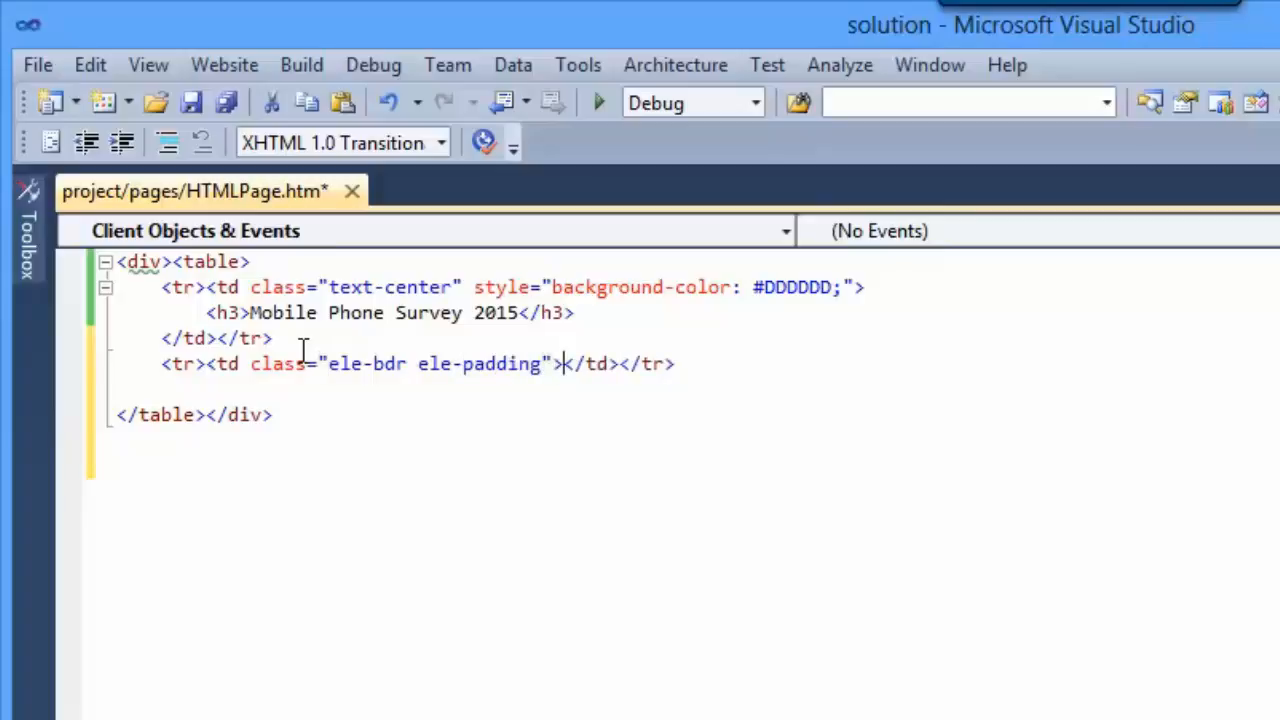
# - Insert an rc-info element with qname='WelcomeNote' inside the new td cell
pyautogui.write('<')
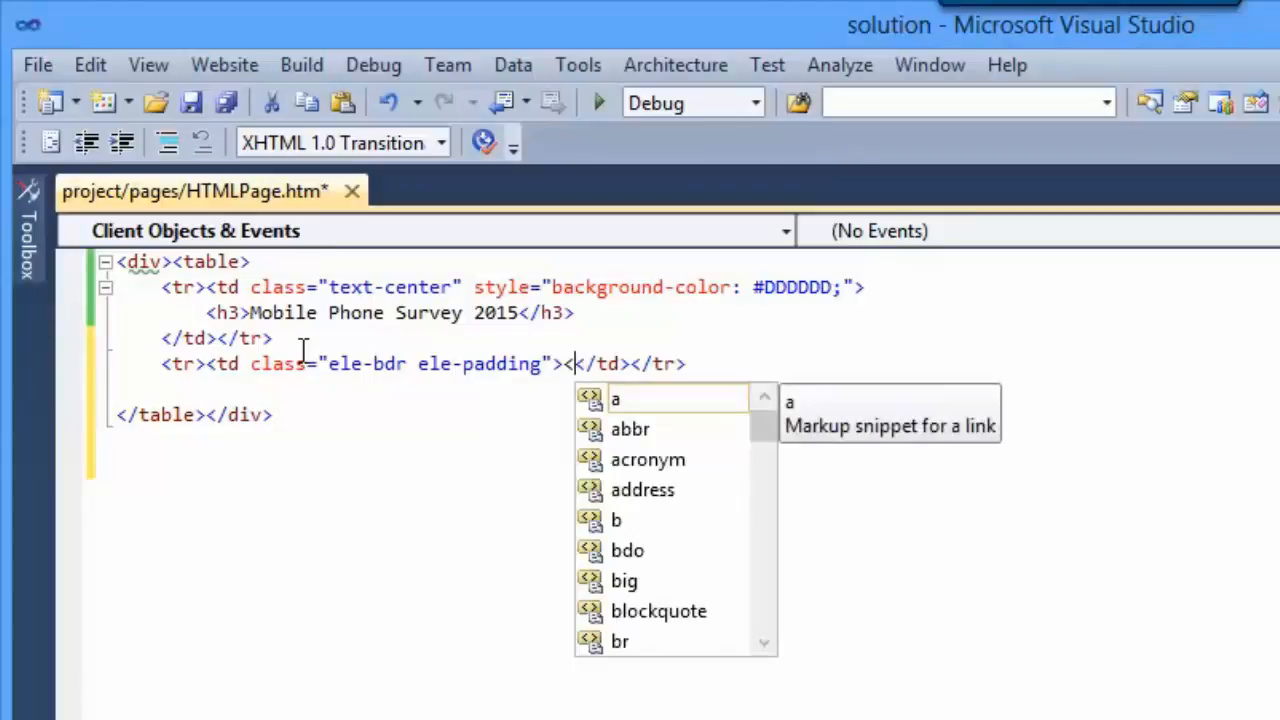
pyautogui.write('rc-in')
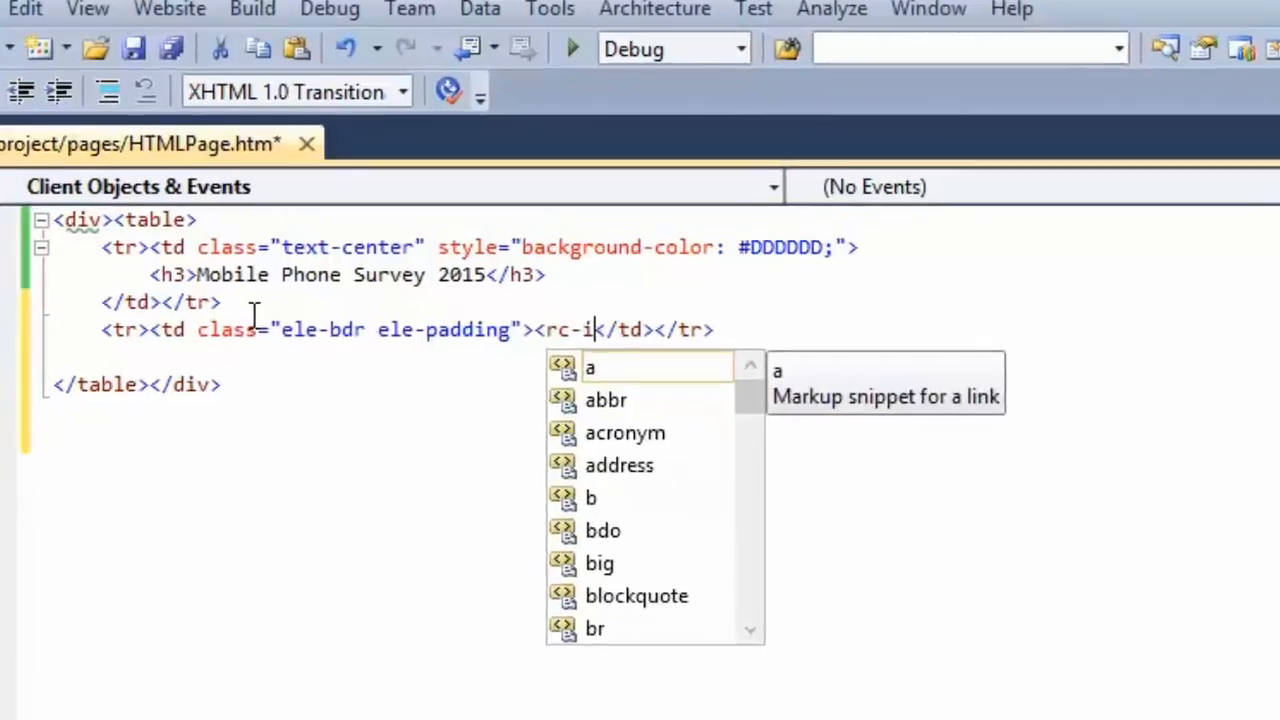
pyautogui.write('fo>')
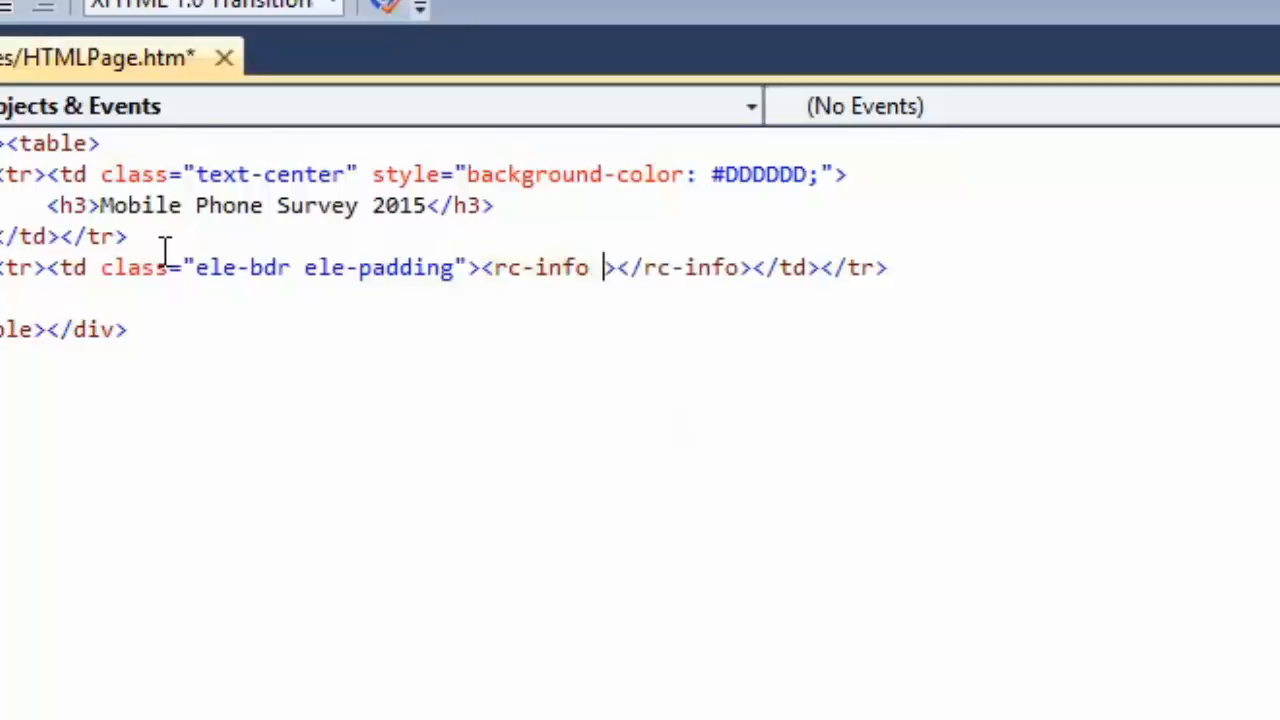
pyautogui.write(' qname=')
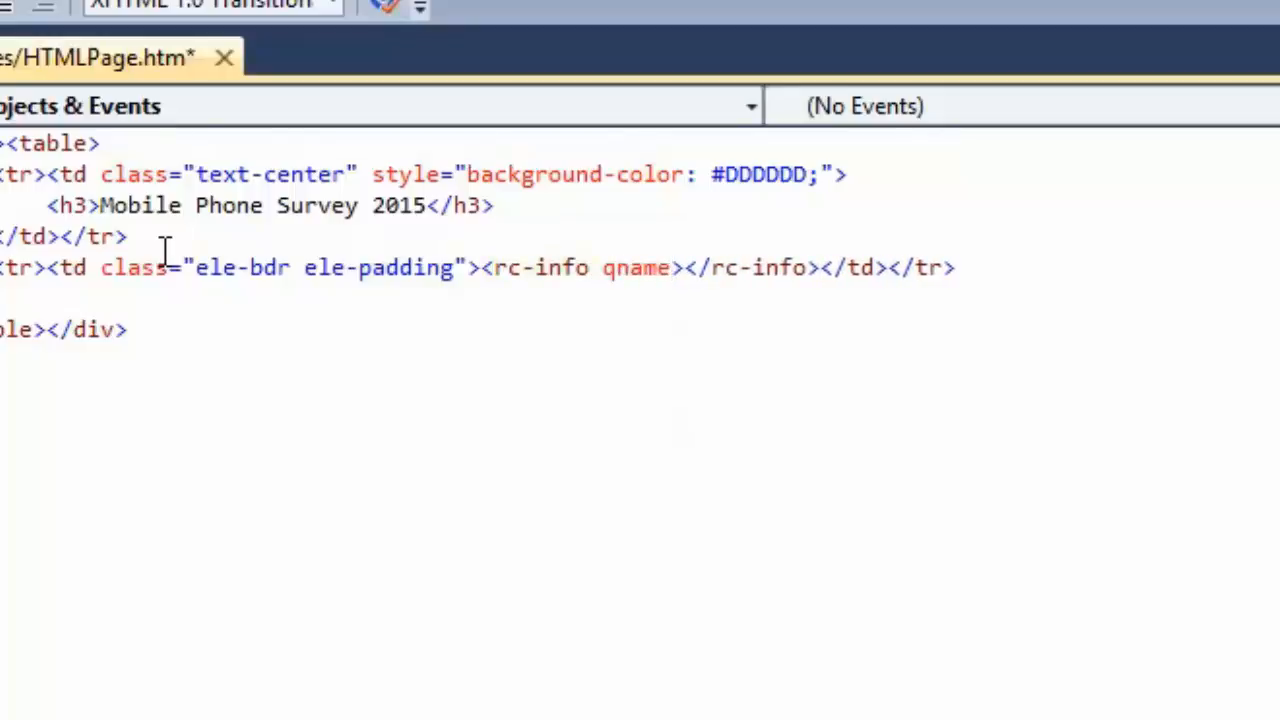
pyautogui.write("'")
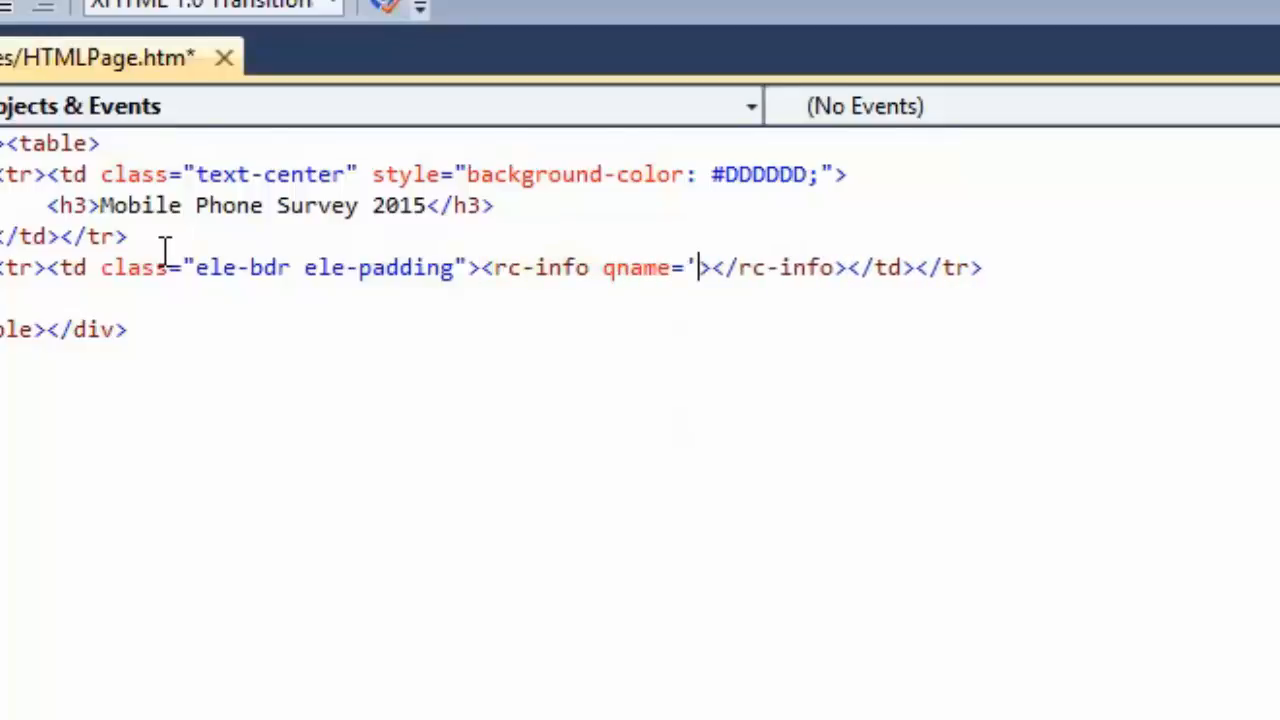
pyautogui.write('Welco')
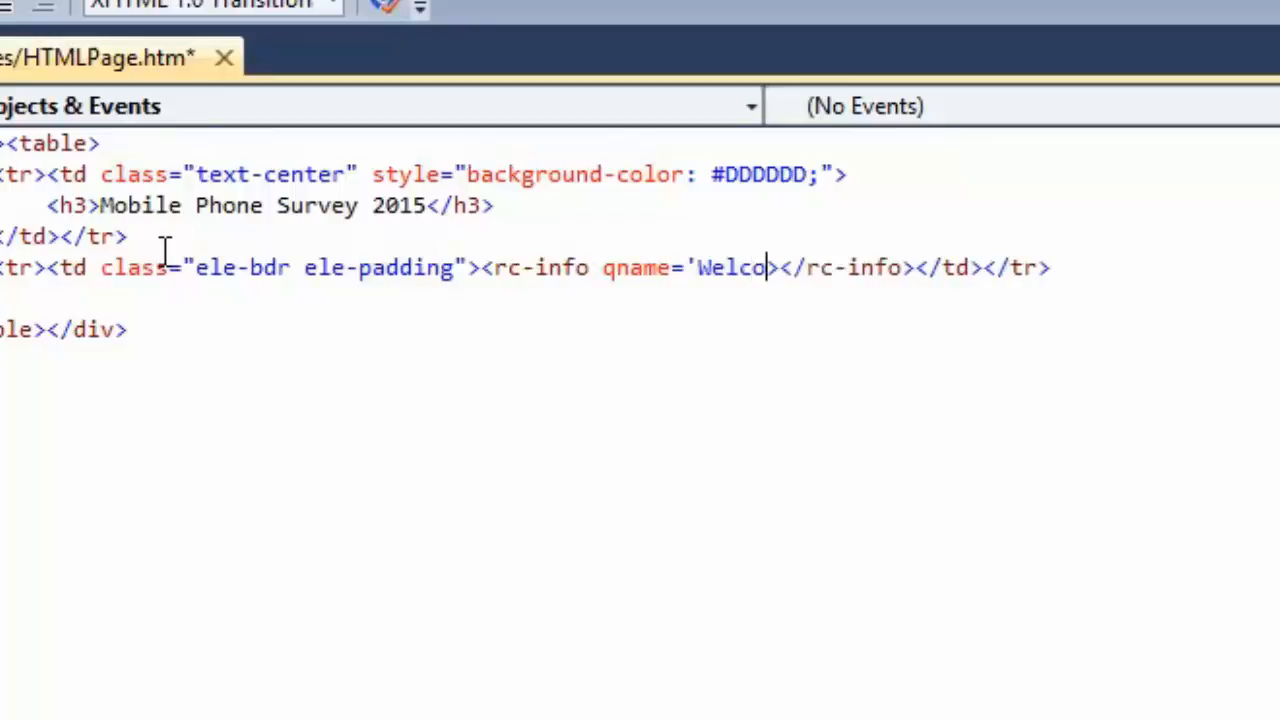
pyautogui.write('meNote')
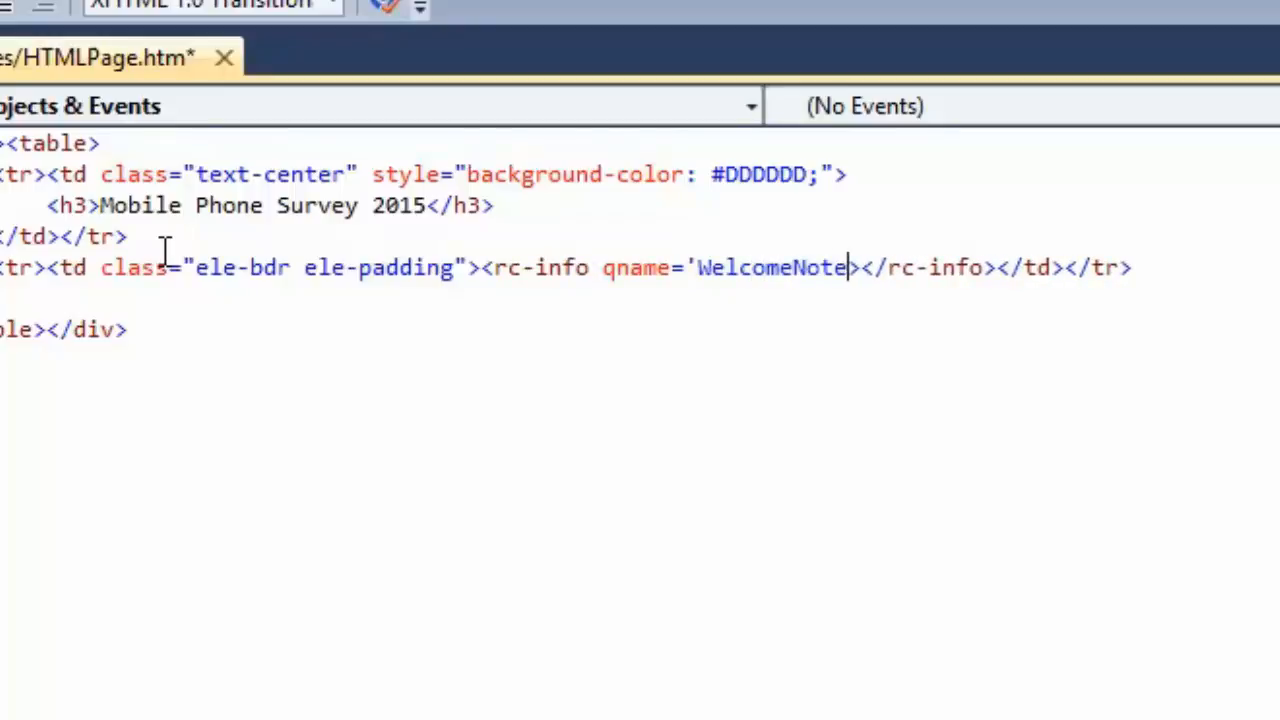
pyautogui.write("' show")
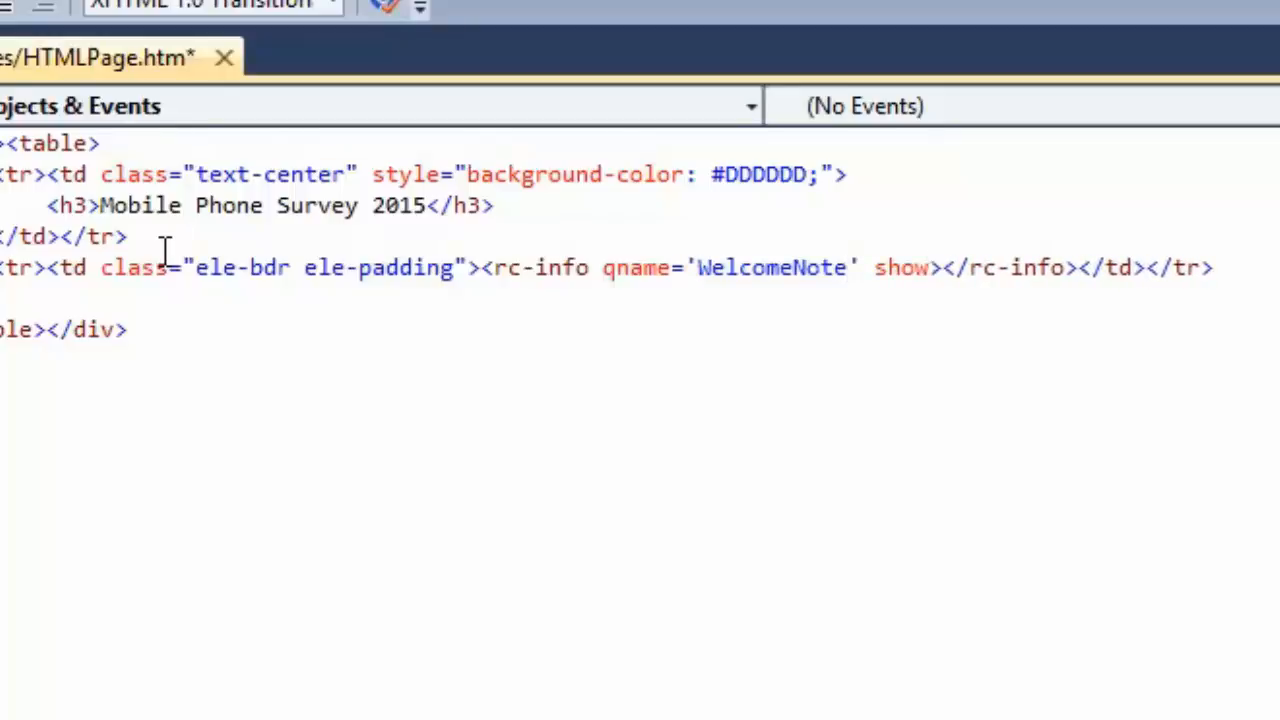
pyautogui.write('-name')
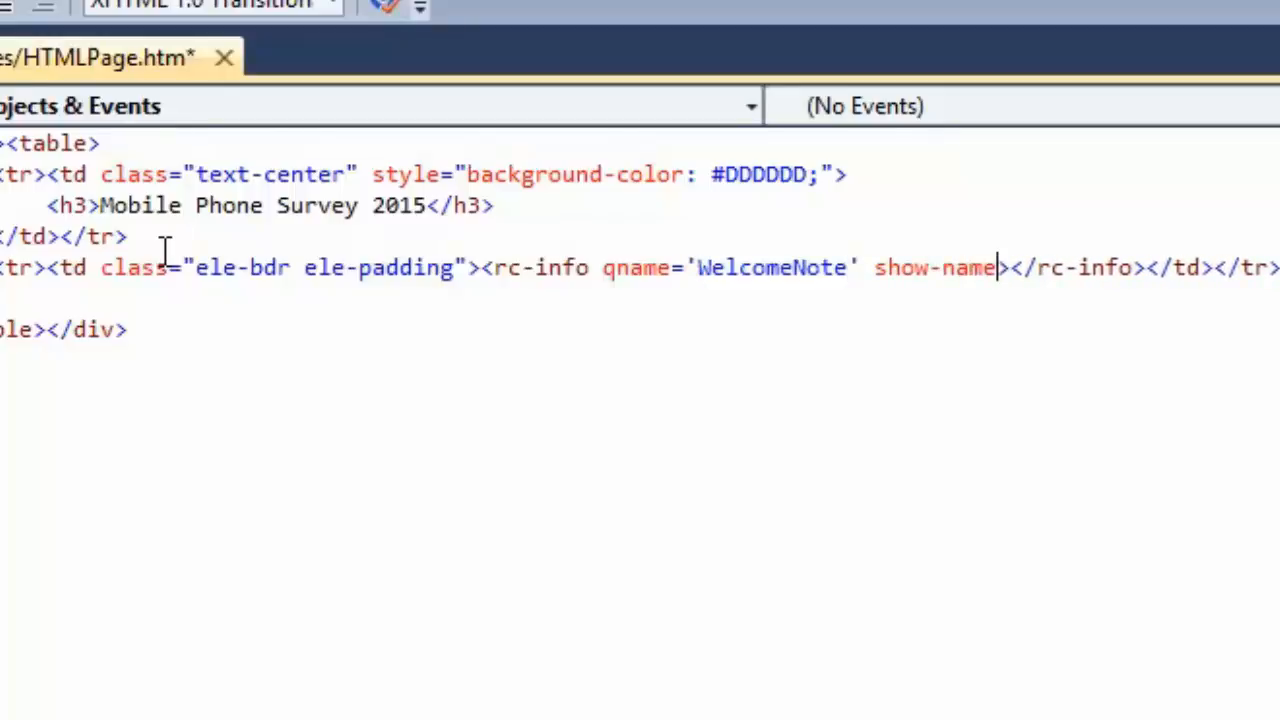
pyautogui.write('="fal')
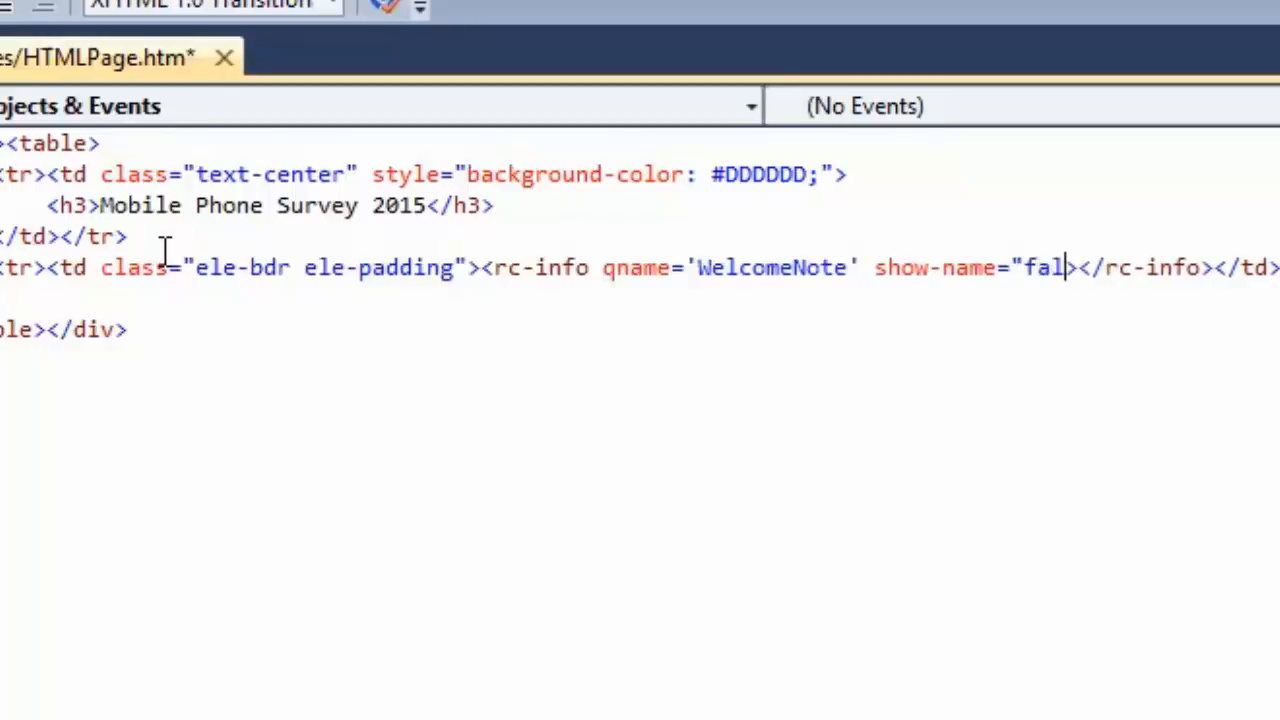
pyautogui.write('se"')
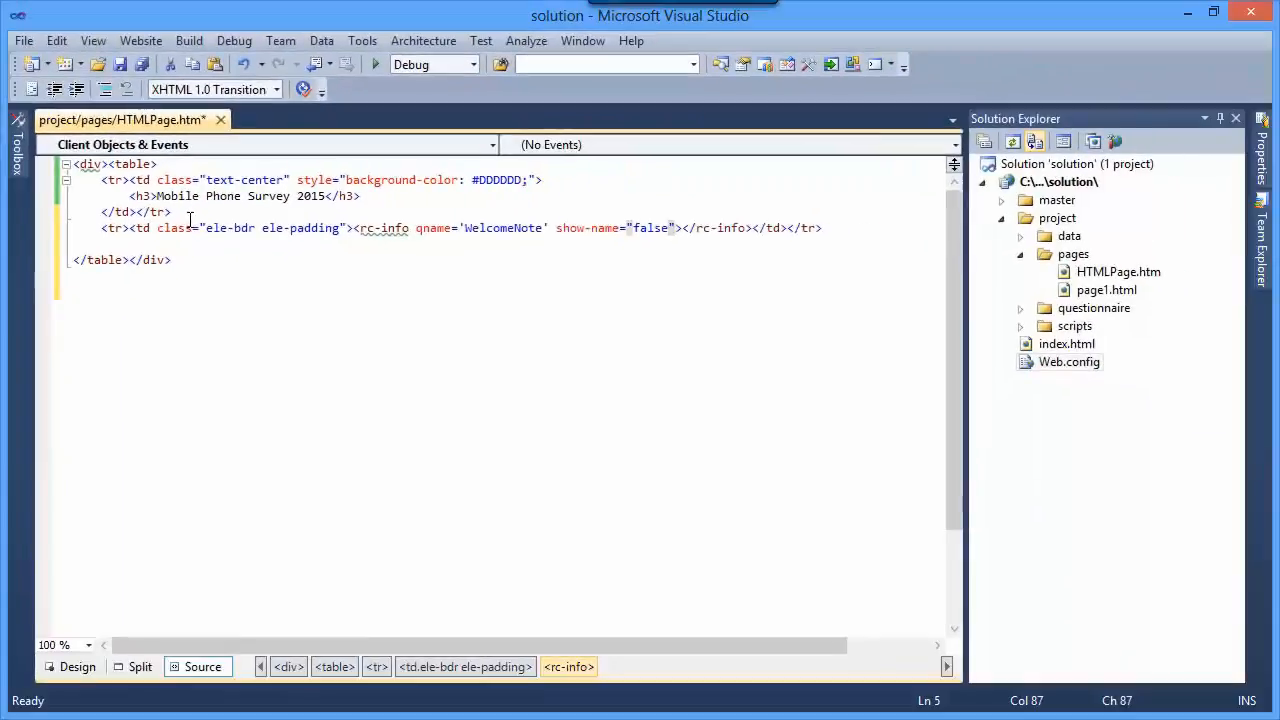
# - Add the attribute show-name="false" to the rc-info element and save HTMLPage.htm
pyautogui.hotkey('ctrl', 'End')
pyautogui.hotkey('ctrl', 's')
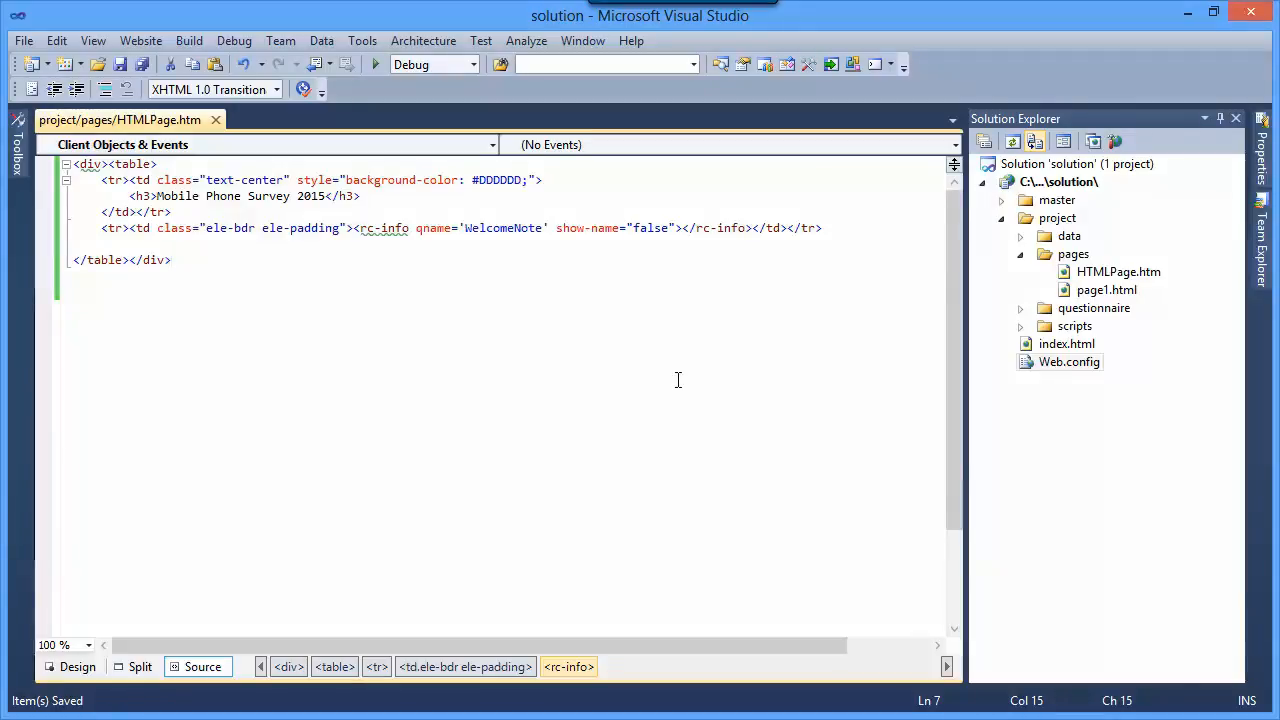
# - Save HTMLPage.htm and open script1.js from the project's scripts folder
pyautogui.click(120, 66)
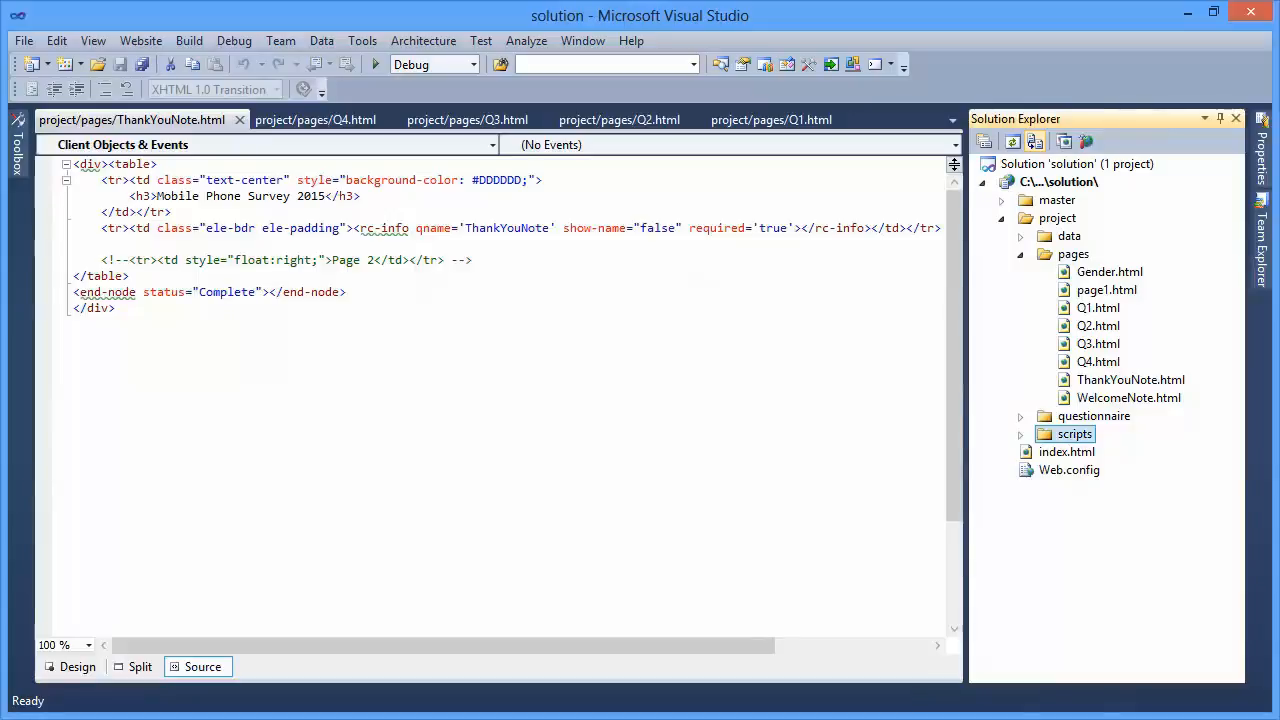
pyautogui.click(1020, 434)
pyautogui.click(1088, 452)
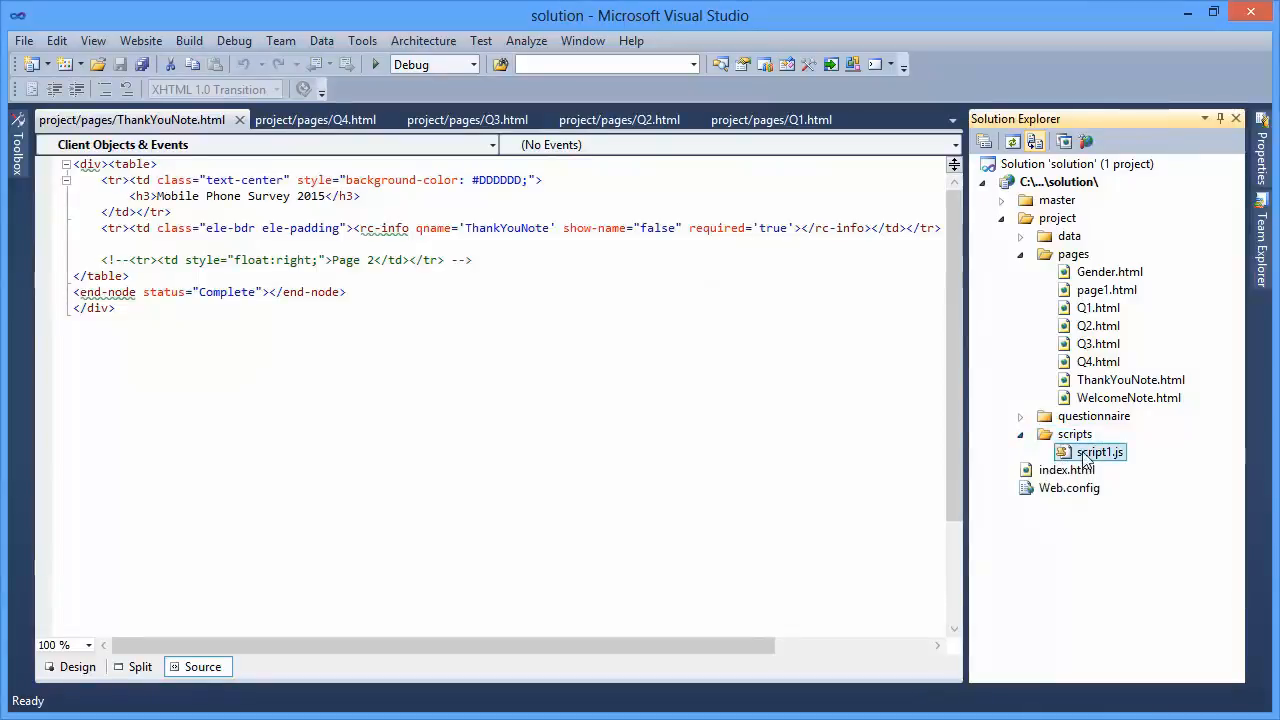
pyautogui.doubleClick(1088, 452)
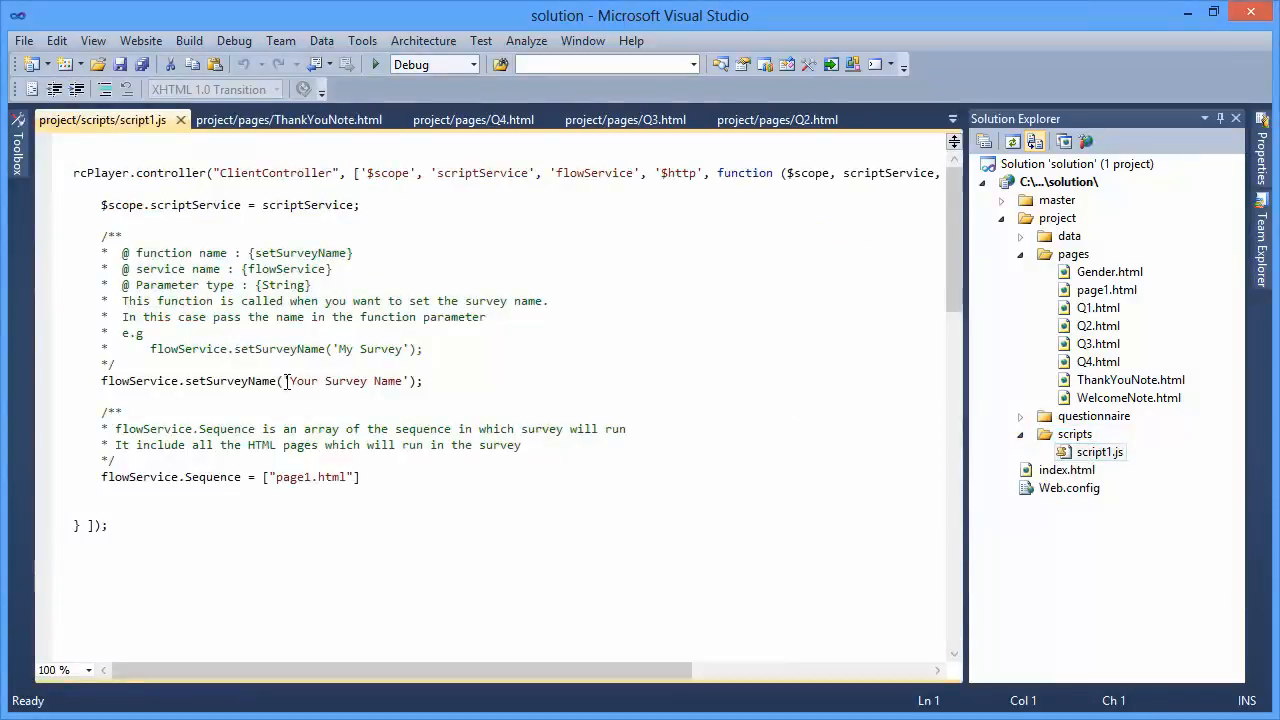
# - Set the survey name passed to flowService.setSurveyName to 'Mobile Phone Survey'
pyautogui.moveTo(290, 381); pyautogui.dragTo(403, 381)
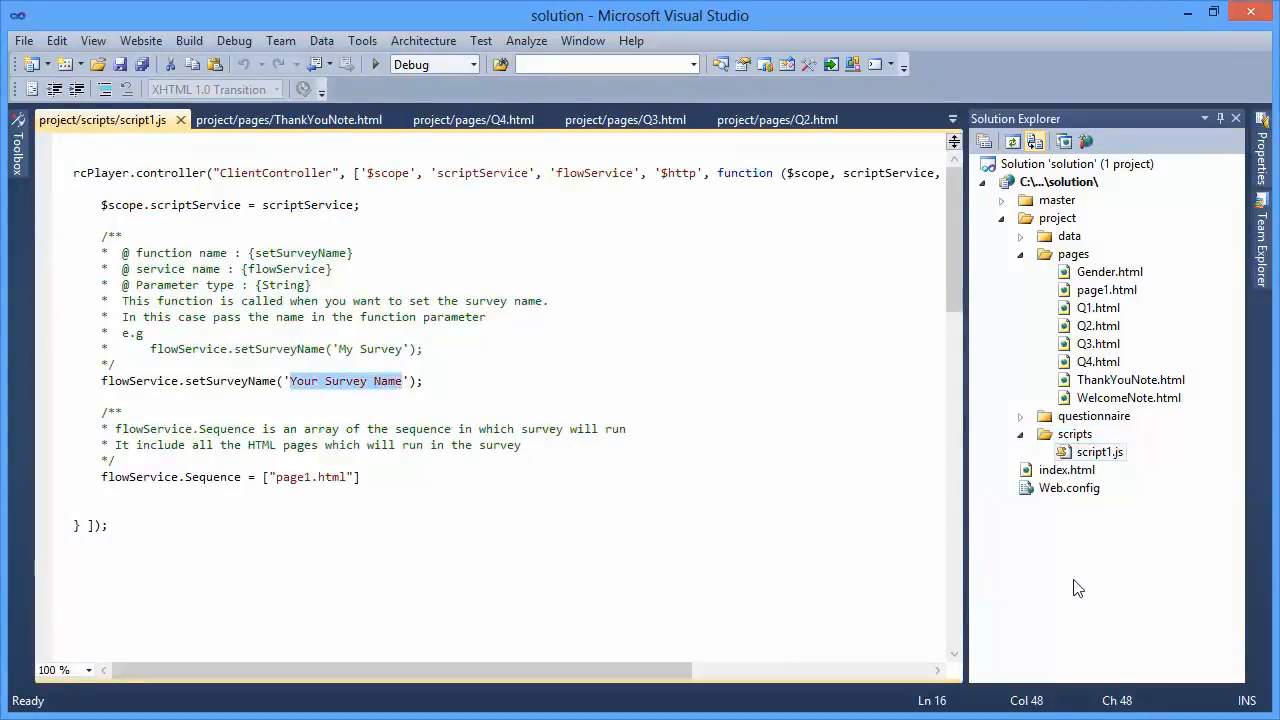
pyautogui.write('Mobile Ph')
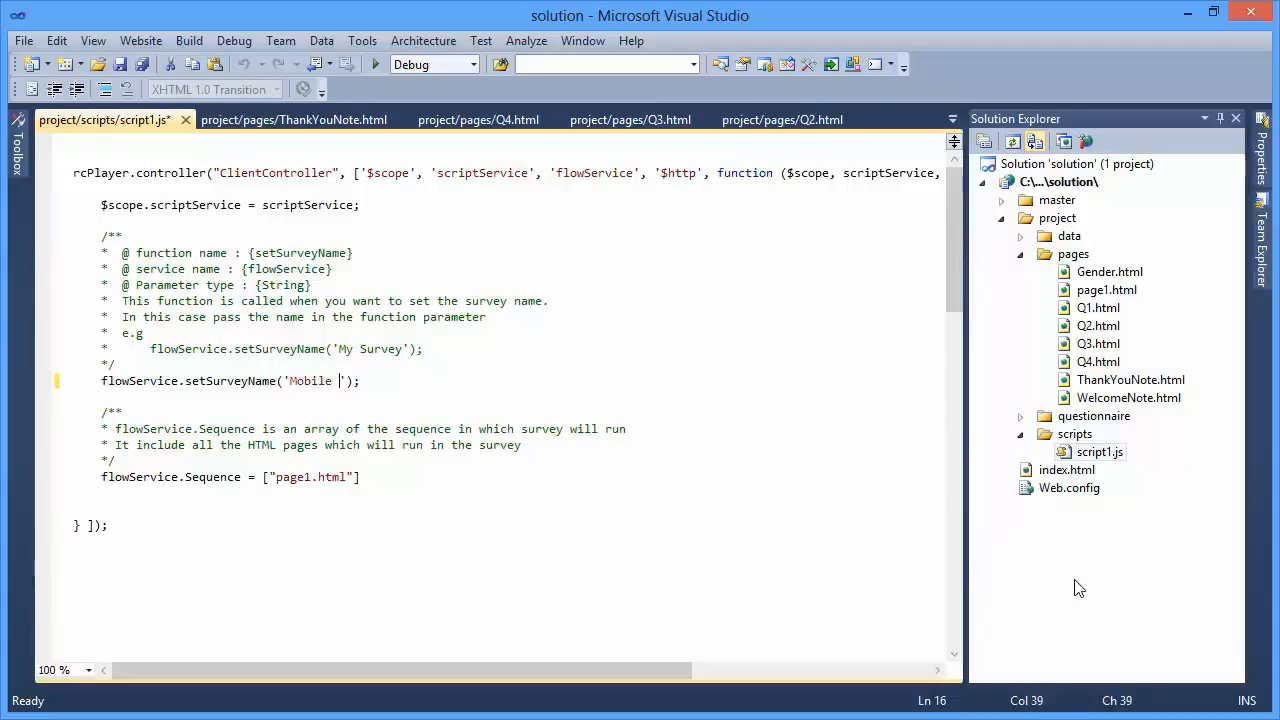
pyautogui.write('one Survey')
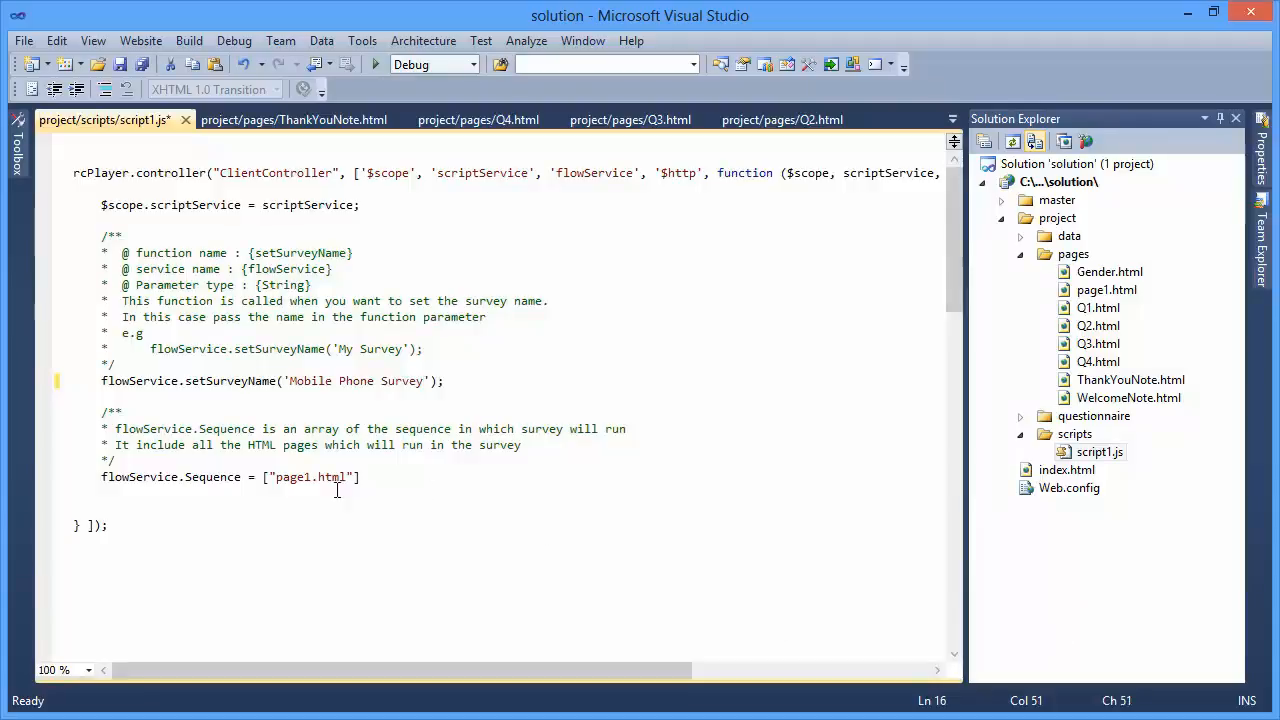
# - Fill the flowService.Sequence array with "WelcomeNote.html" and "Gender.html" in place of page1.html
pyautogui.doubleClick(294, 478)
pyautogui.write('WelcomeNote')
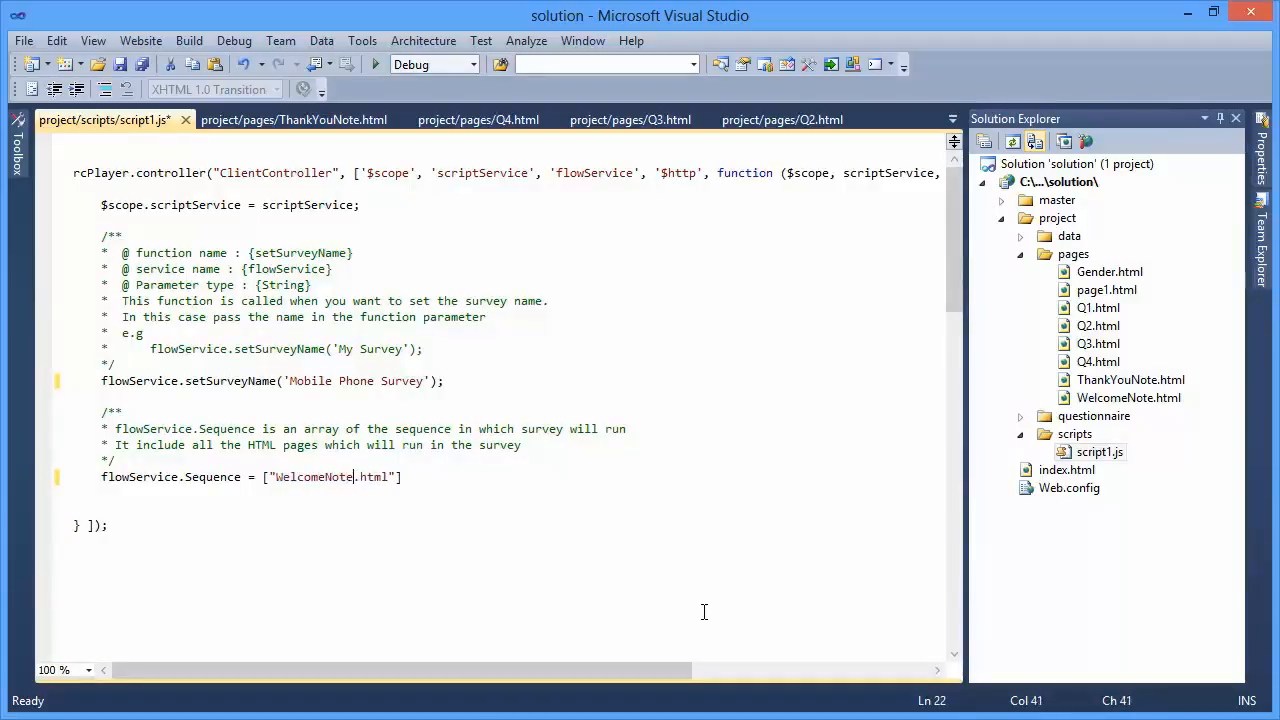
pyautogui.press('Right')
pyautogui.press('Right')
pyautogui.press('Right')
pyautogui.press('Right')
pyautogui.write(', "')
pyautogui.write('Gender.')
pyautogui.write('html')
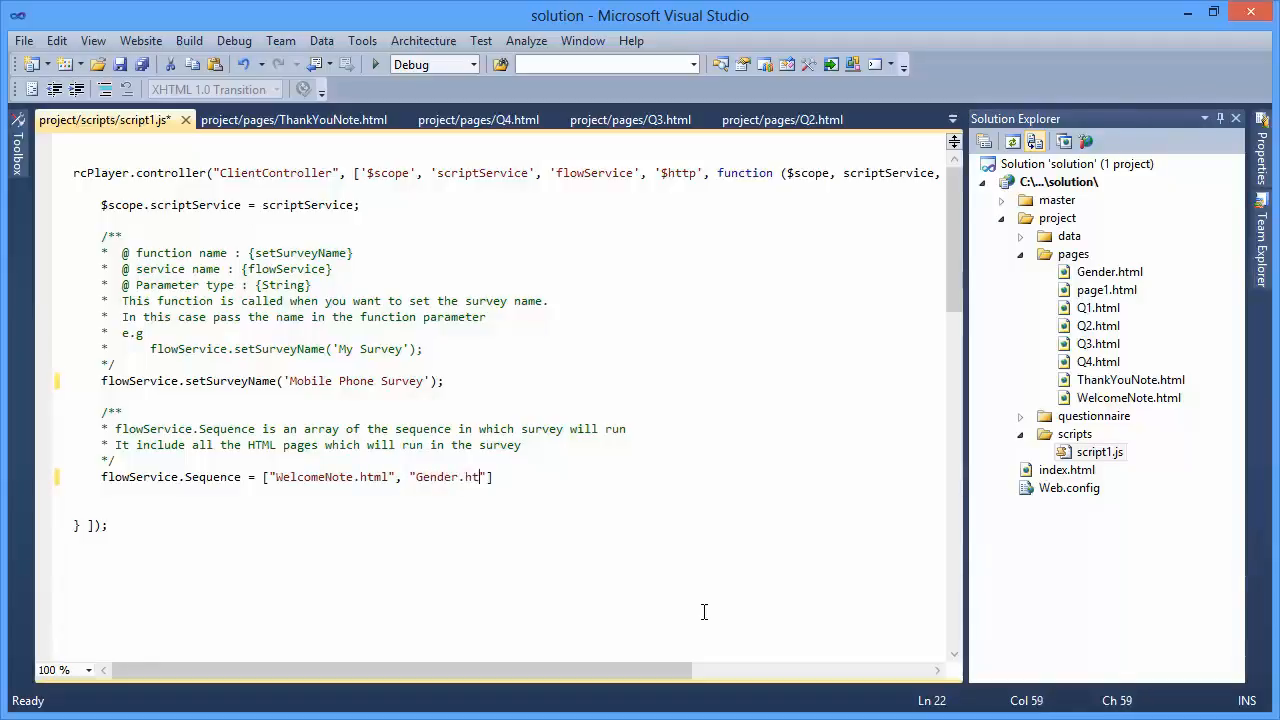
# - Cut the whole array from the flowService.Sequence assignment, leaving the right side of the equals sign empty
pyautogui.hotkey('shift', 'Left')
pyautogui.hotkey('shift', 'Left')
pyautogui.hotkey('shift', 'Left')
pyautogui.hotkey('shift', 'Left')
pyautogui.hotkey('shift', 'Left')
pyautogui.hotkey('shift', 'Left')
pyautogui.hotkey('shift', 'Left')
pyautogui.hotkey('shift', 'Left')
pyautogui.hotkey('shift', 'Left')
pyautogui.hotkey('shift', 'Left')
pyautogui.hotkey('shift', 'Left')
pyautogui.hotkey('shift', 'Left')
pyautogui.hotkey('shift', 'Left')
pyautogui.hotkey('shift', 'Left')
pyautogui.hotkey('shift', 'Left')
pyautogui.hotkey('shift', 'Left')
pyautogui.hotkey('shift', 'Left')
pyautogui.hotkey('shift', 'Left')
pyautogui.hotkey('shift', 'Left')
pyautogui.hotkey('shift', 'Left')
pyautogui.hotkey('shift', 'Left')
pyautogui.hotkey('shift', 'Left')
pyautogui.hotkey('shift', 'Left')
pyautogui.hotkey('shift', 'Left')
pyautogui.hotkey('shift', 'Left')
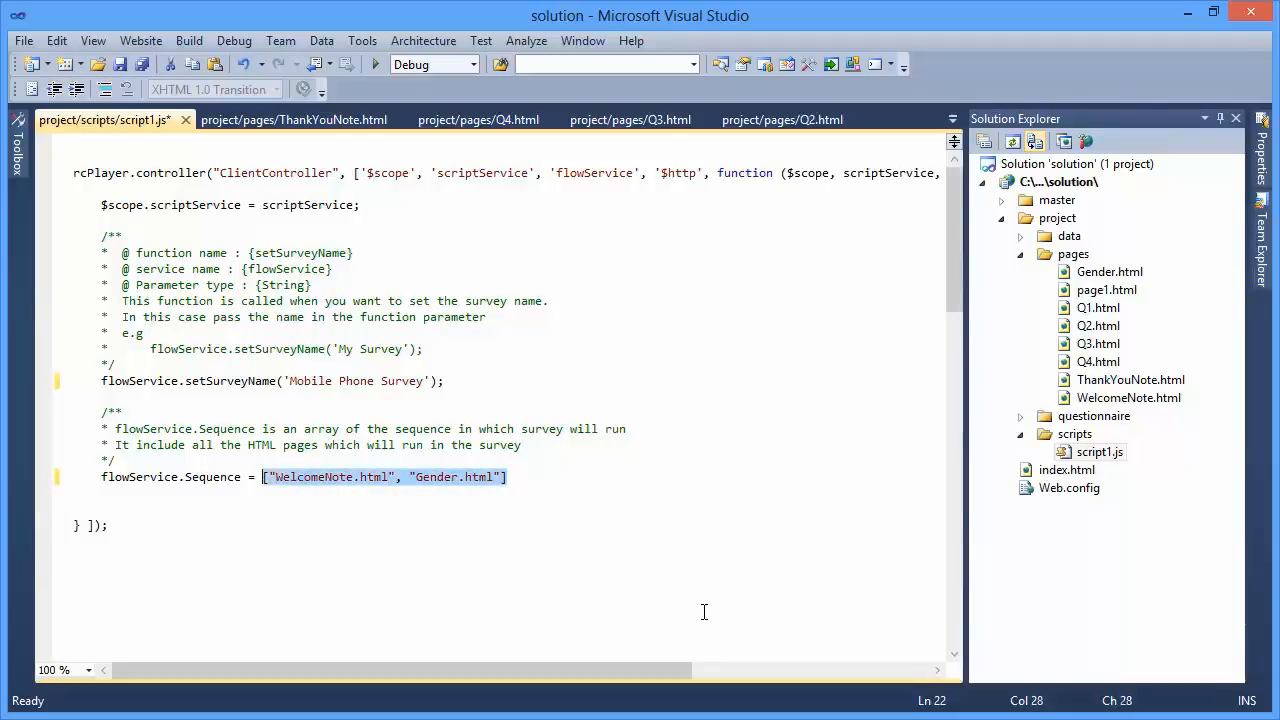
pyautogui.hotkey('ctrl', 'x')
# - Add a function getSequence() with an opening brace below the controller's closing line
pyautogui.press('Down')
pyautogui.press('Down')
pyautogui.press('Down')
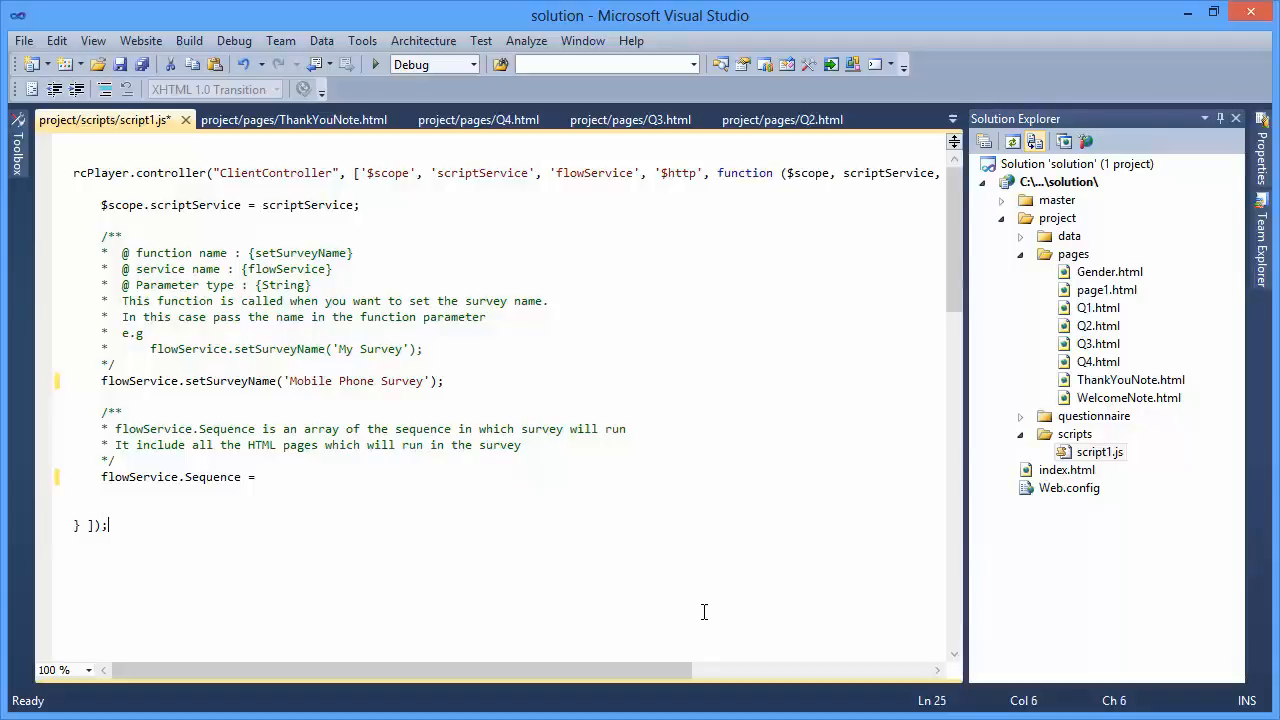
pyautogui.press('Return')
pyautogui.press('Return')
pyautogui.write('fun')
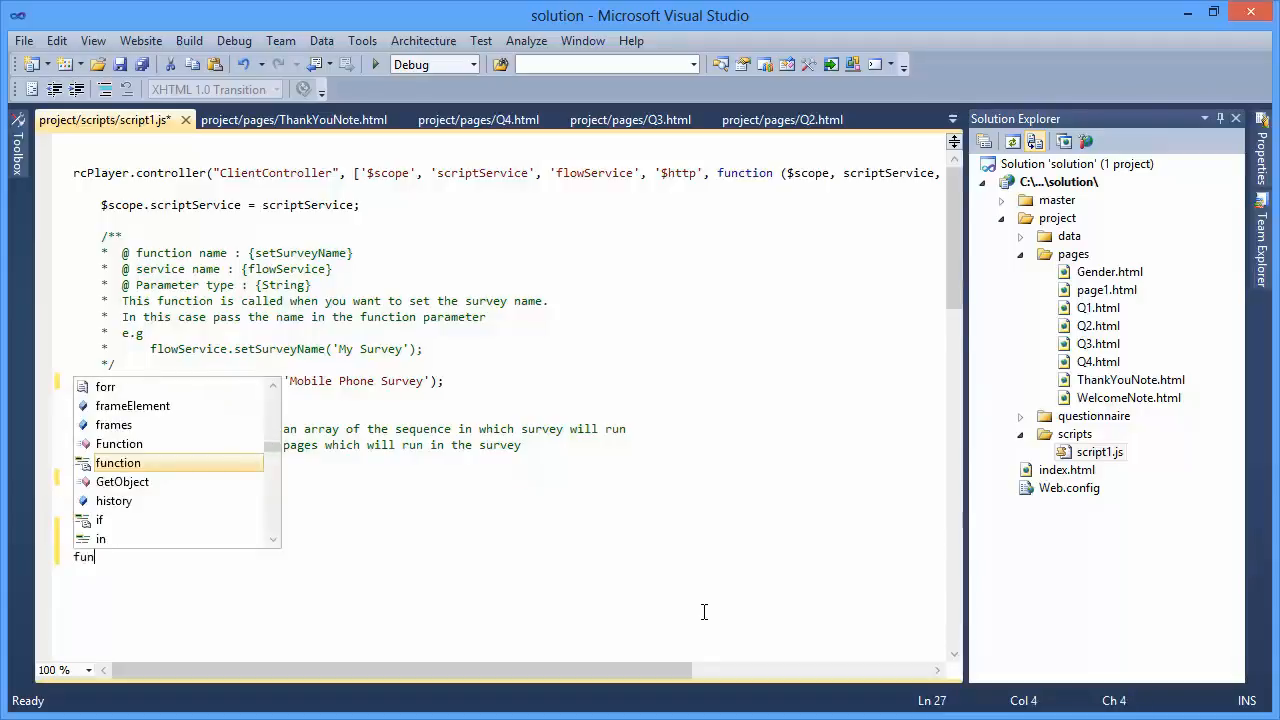
pyautogui.write('ction get')
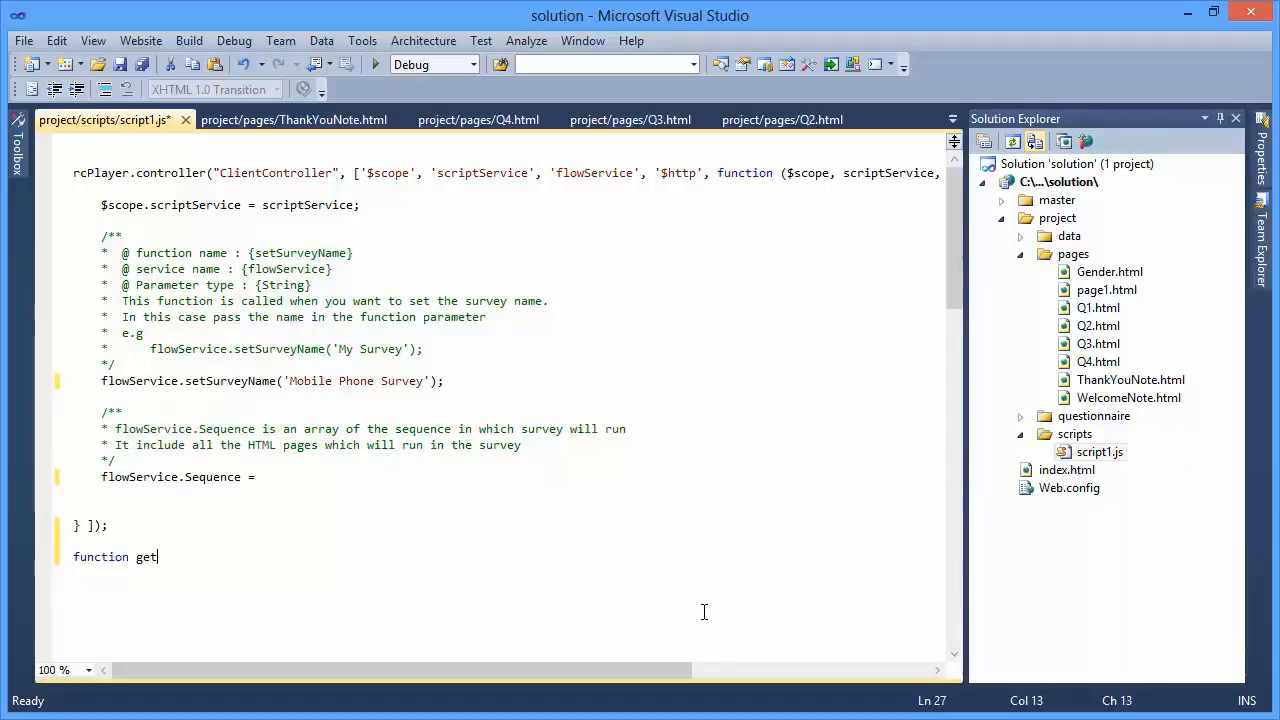
pyautogui.write('Sequence(')
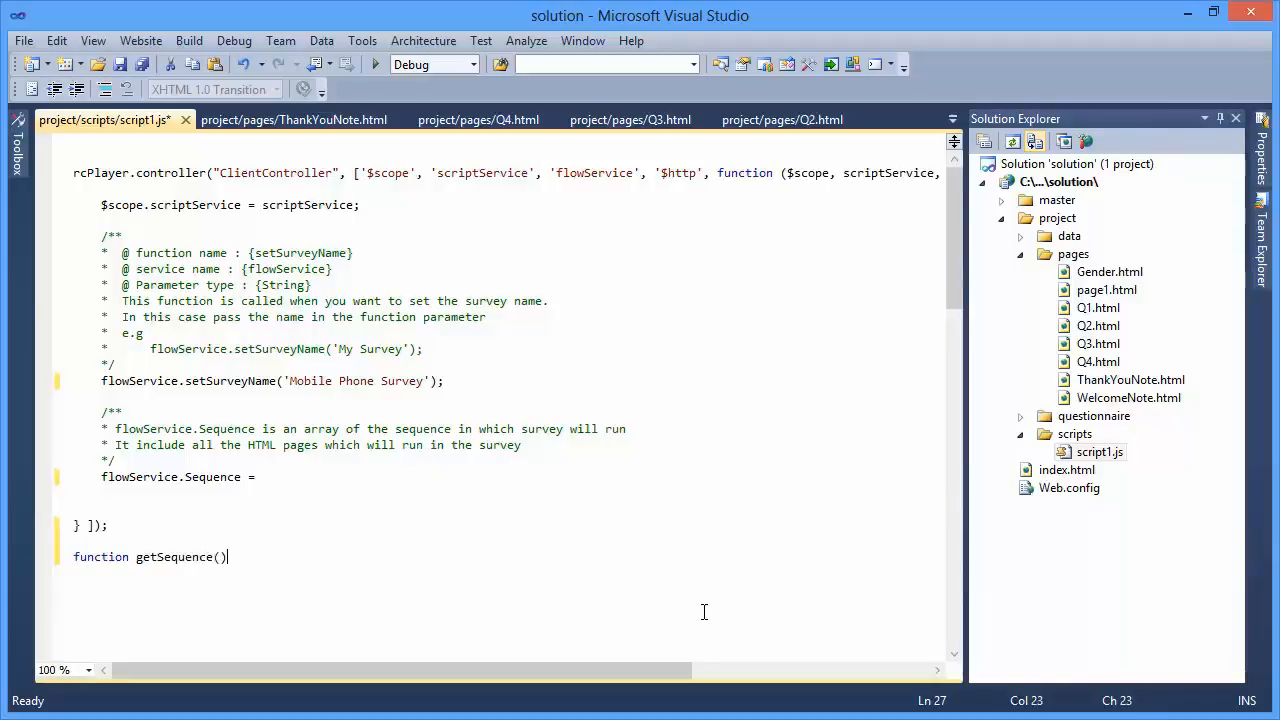
pyautogui.write('{')
# - Declare var retval = []; inside the getSequence function
pyautogui.press('Return')
pyautogui.press('Return')
pyautogui.write('var')
pyautogui.press('Escape')
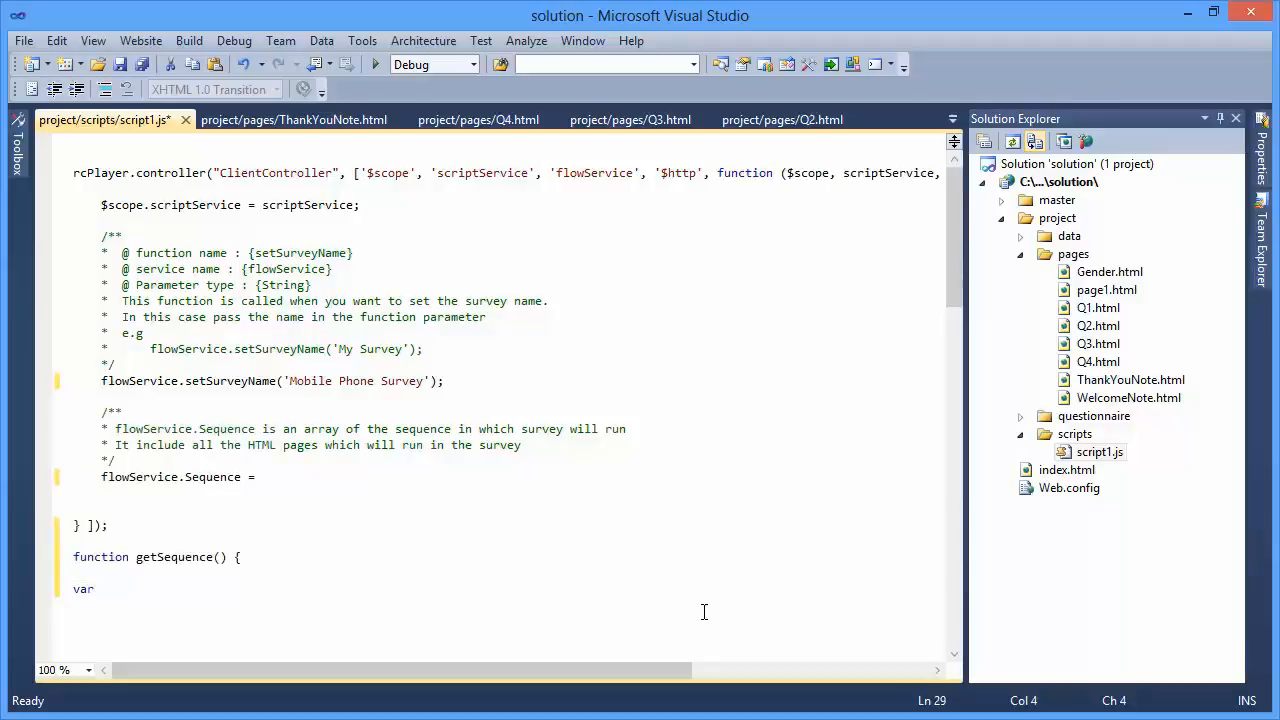
pyautogui.write('retval = [];')
# - Add the statement retval.push("WelcomeNote.html"); below the retval declaration
pyautogui.press('Return')
pyautogui.press('Return')
pyautogui.write('ret')
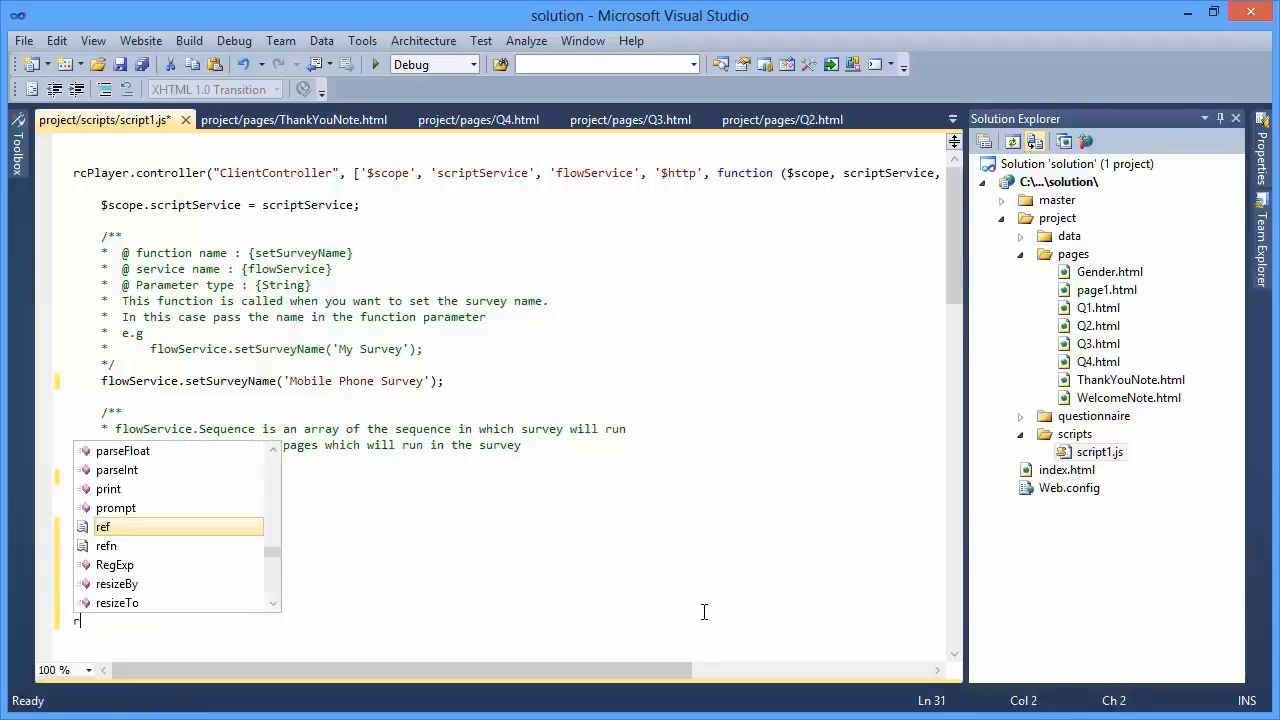
pyautogui.press('Down')
pyautogui.press('Down')
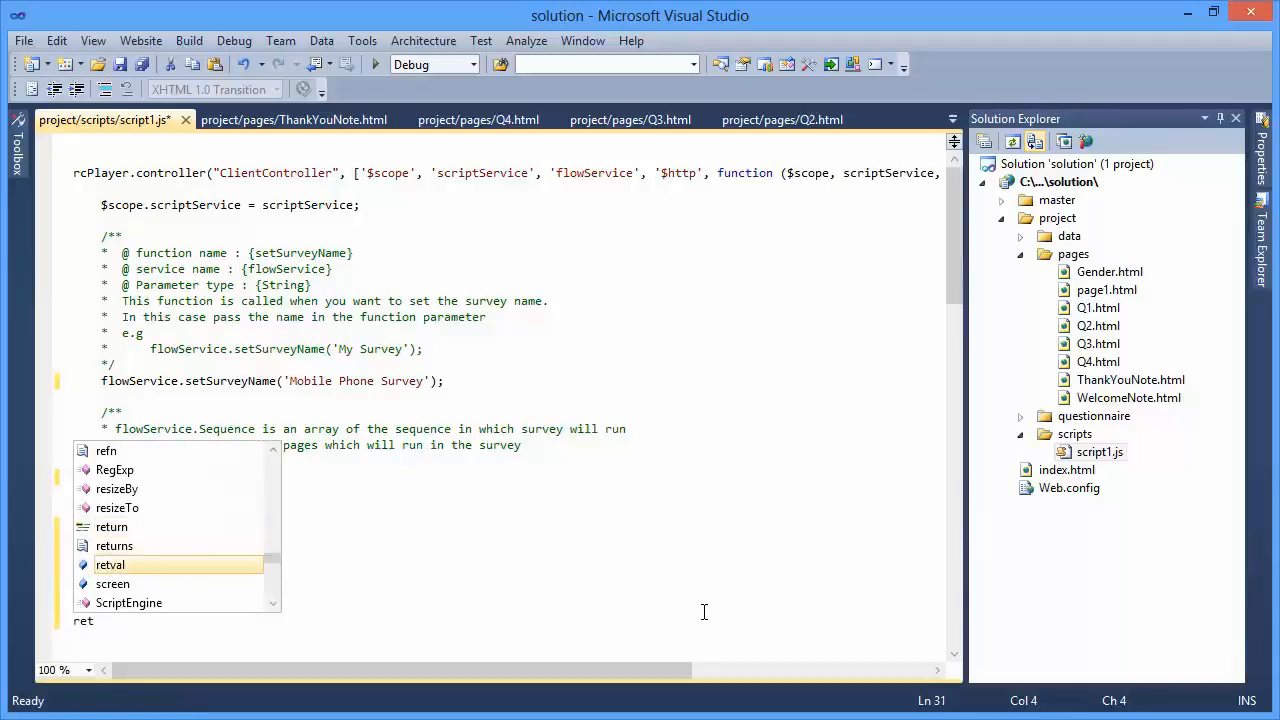
pyautogui.press('Tab')
pyautogui.write('.p')
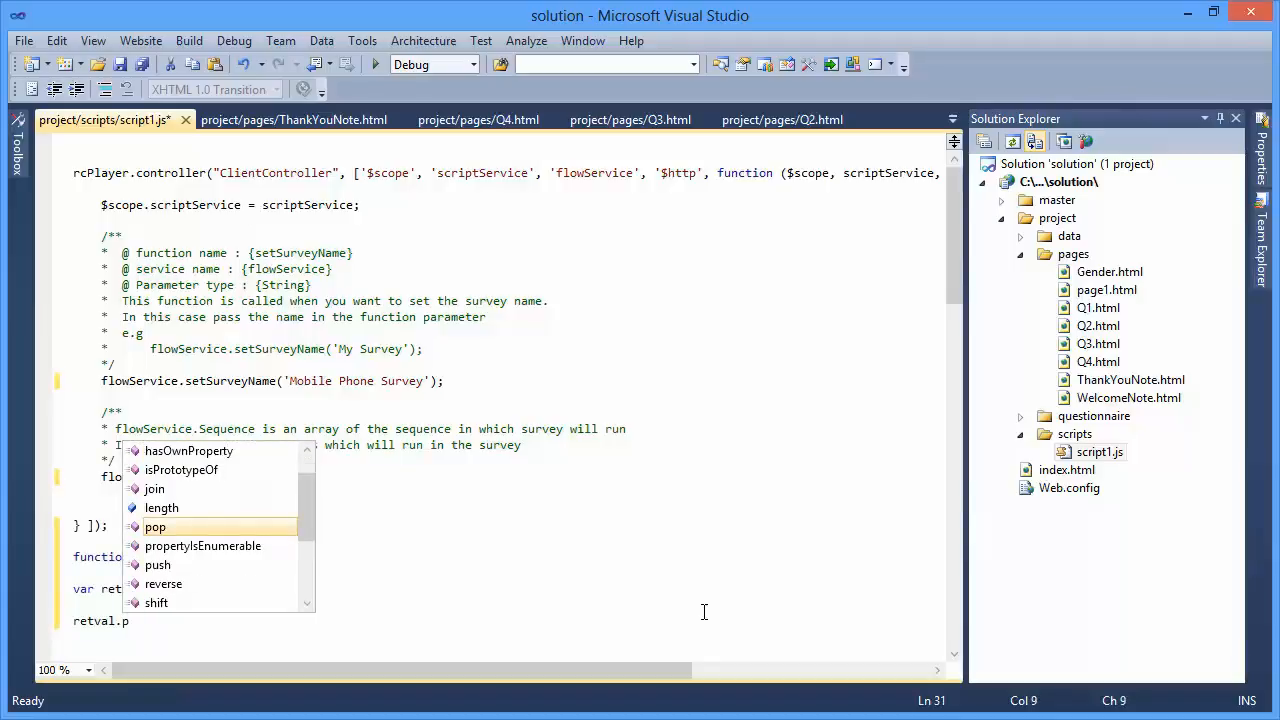
pyautogui.write('u')
pyautogui.press('Tab')
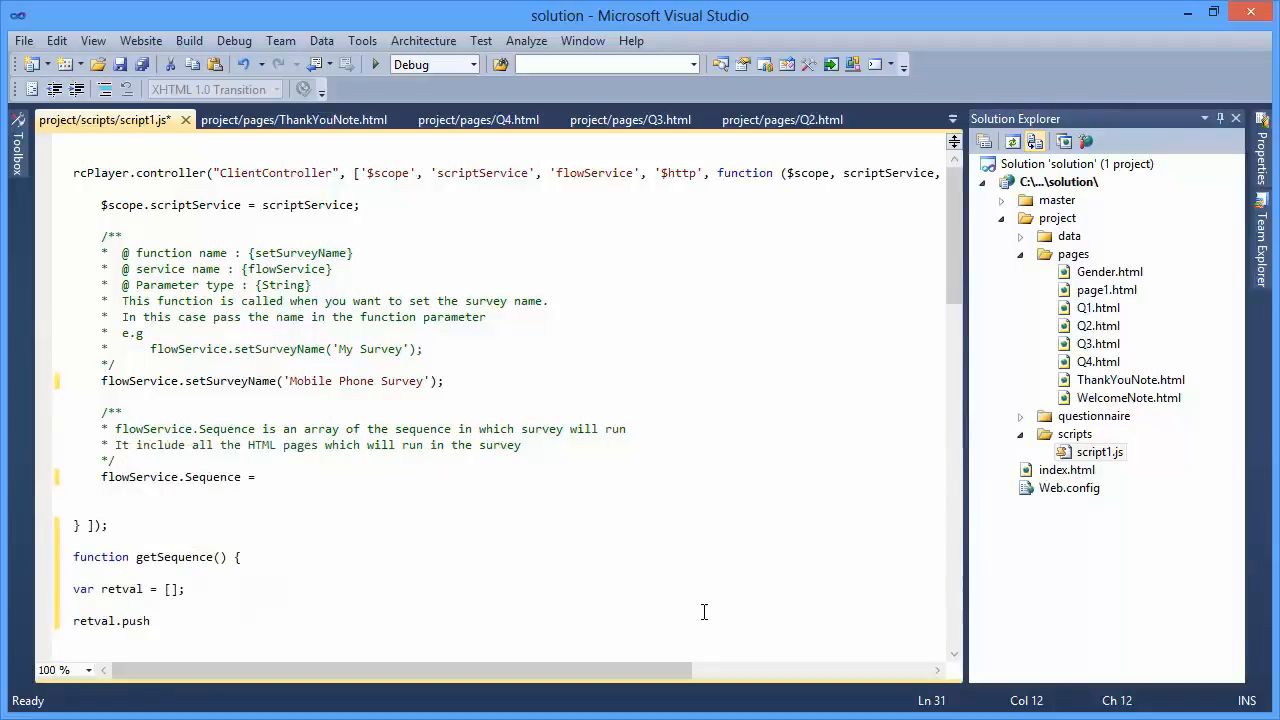
pyautogui.write('()')
pyautogui.write('""')
pyautogui.write('Welcome')
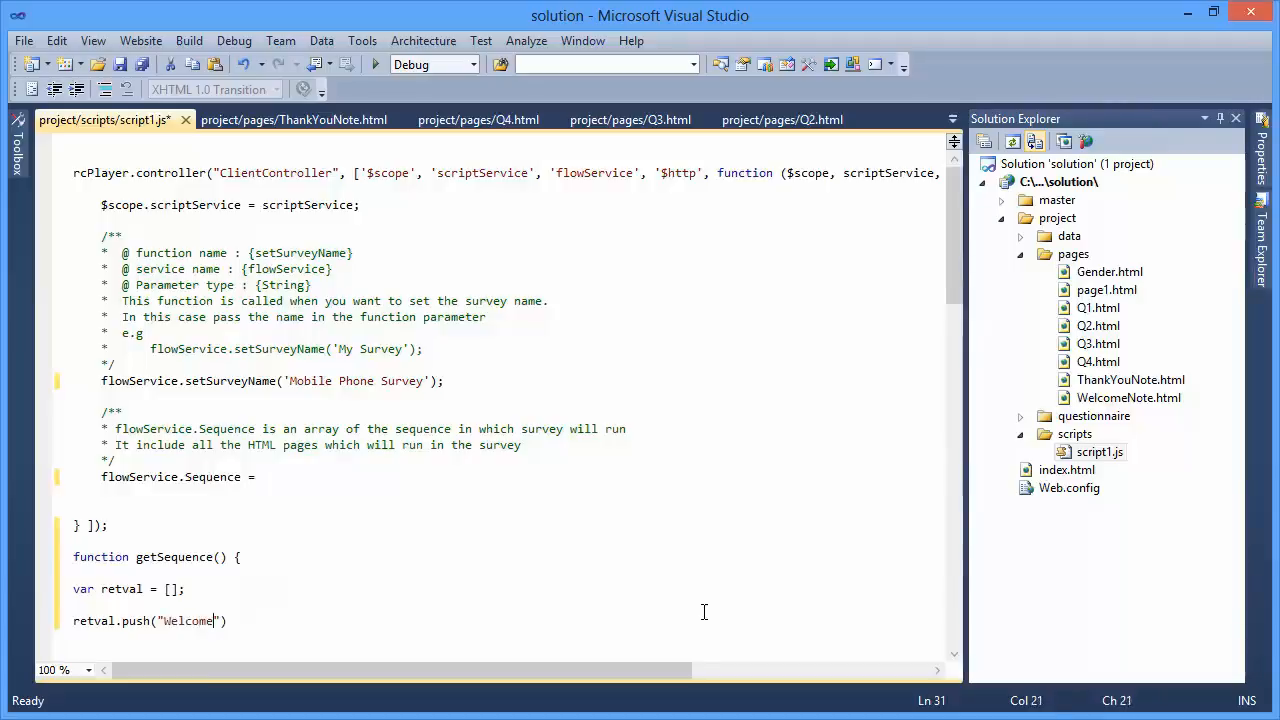
pyautogui.write('Note.html"')
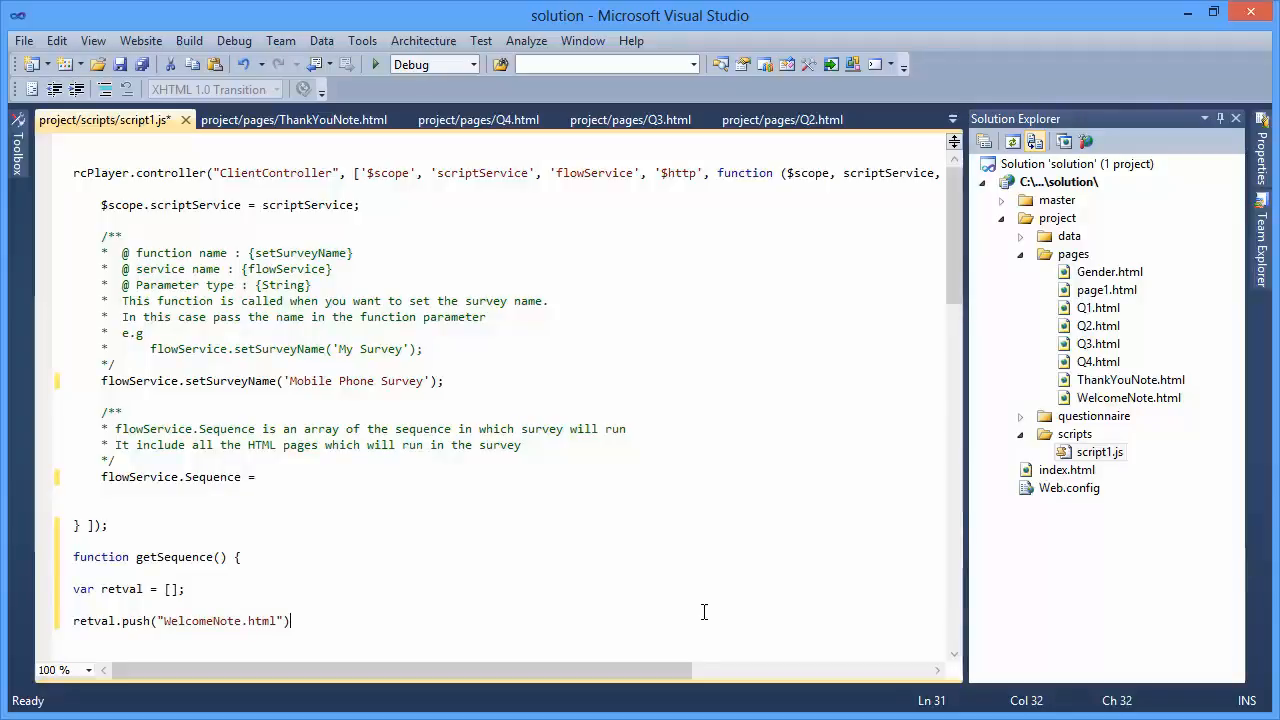
pyautogui.write(');')
# - Duplicate the retval.push("WelcomeNote.html"); line six times directly below it and remove the trailing empty line
pyautogui.hotkey('shift', 'Home')
pyautogui.hotkey('ctrl', 'c')
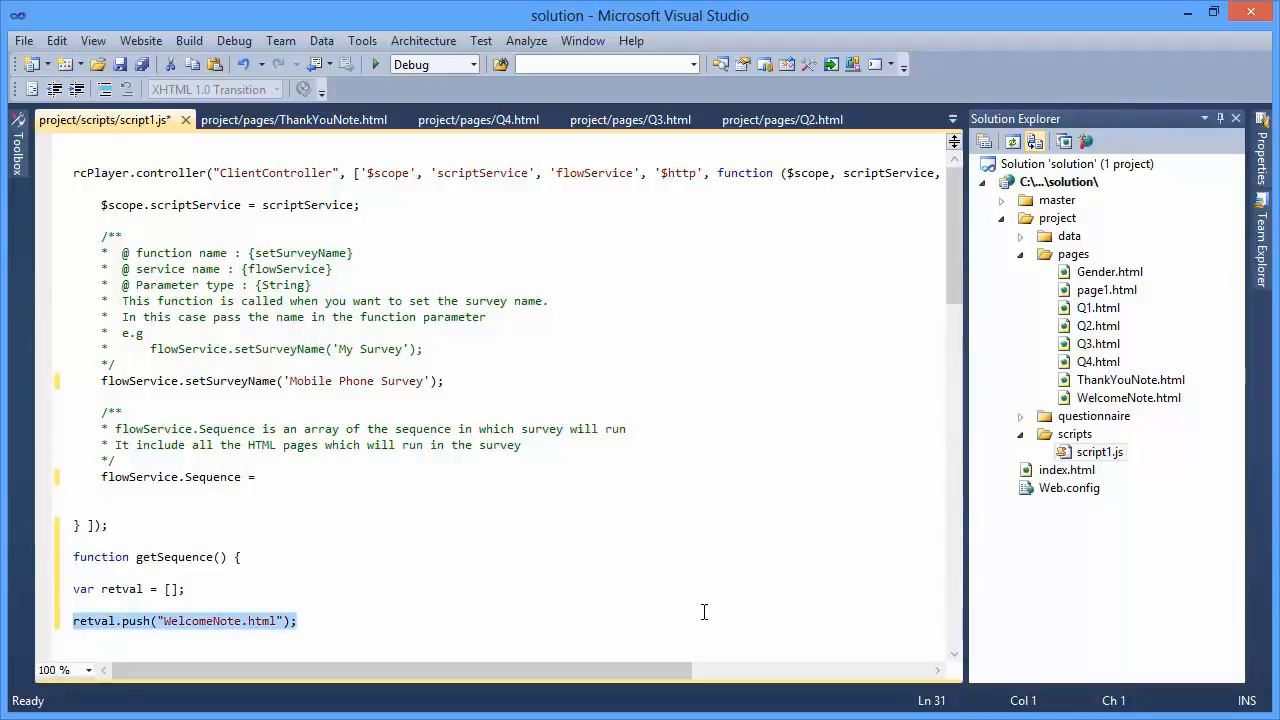
pyautogui.press('End')
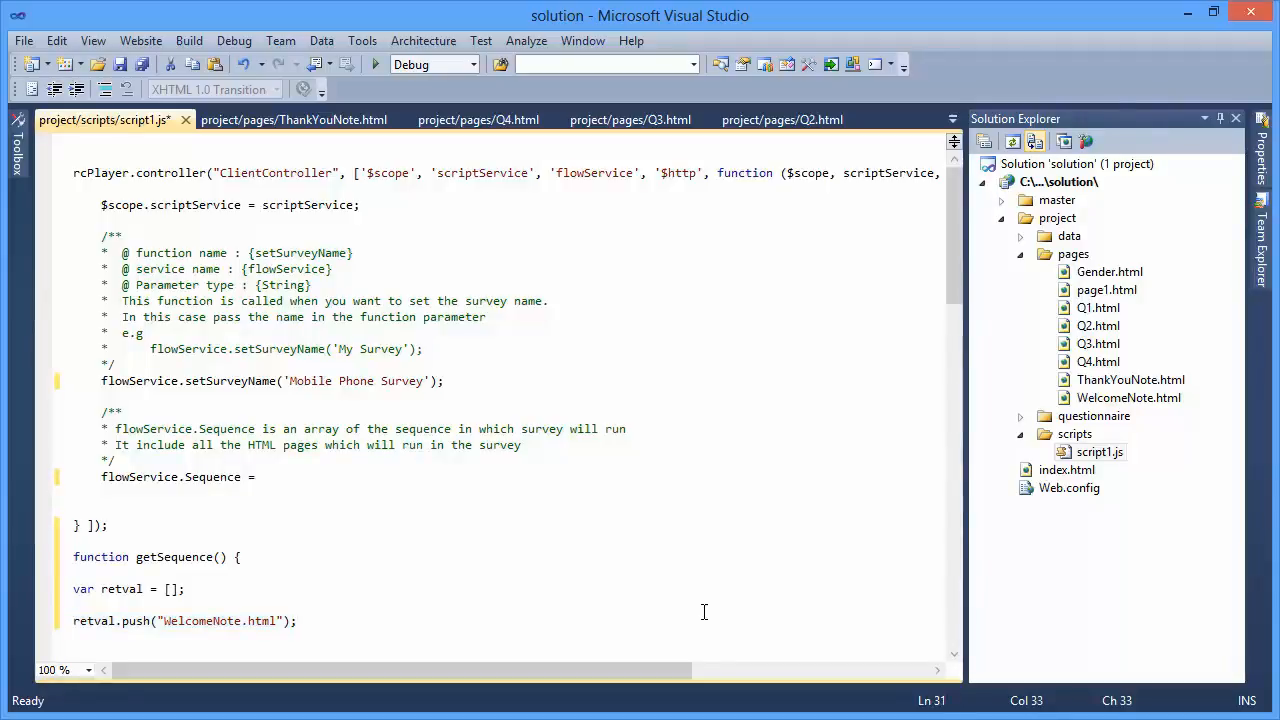
pyautogui.press('Return')
pyautogui.hotkey('ctrl', 'v')
pyautogui.hotkey('ctrl', 'v')
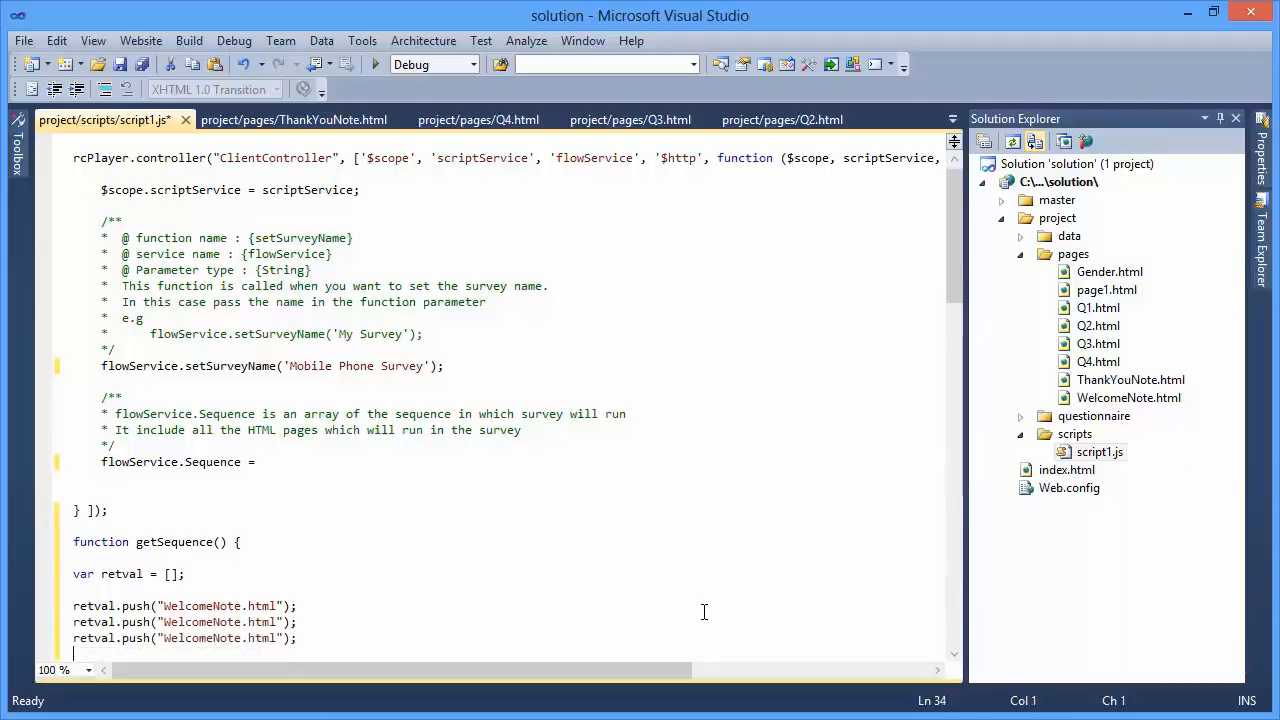
pyautogui.hotkey('ctrl', 'v')
pyautogui.hotkey('ctrl', 'v')
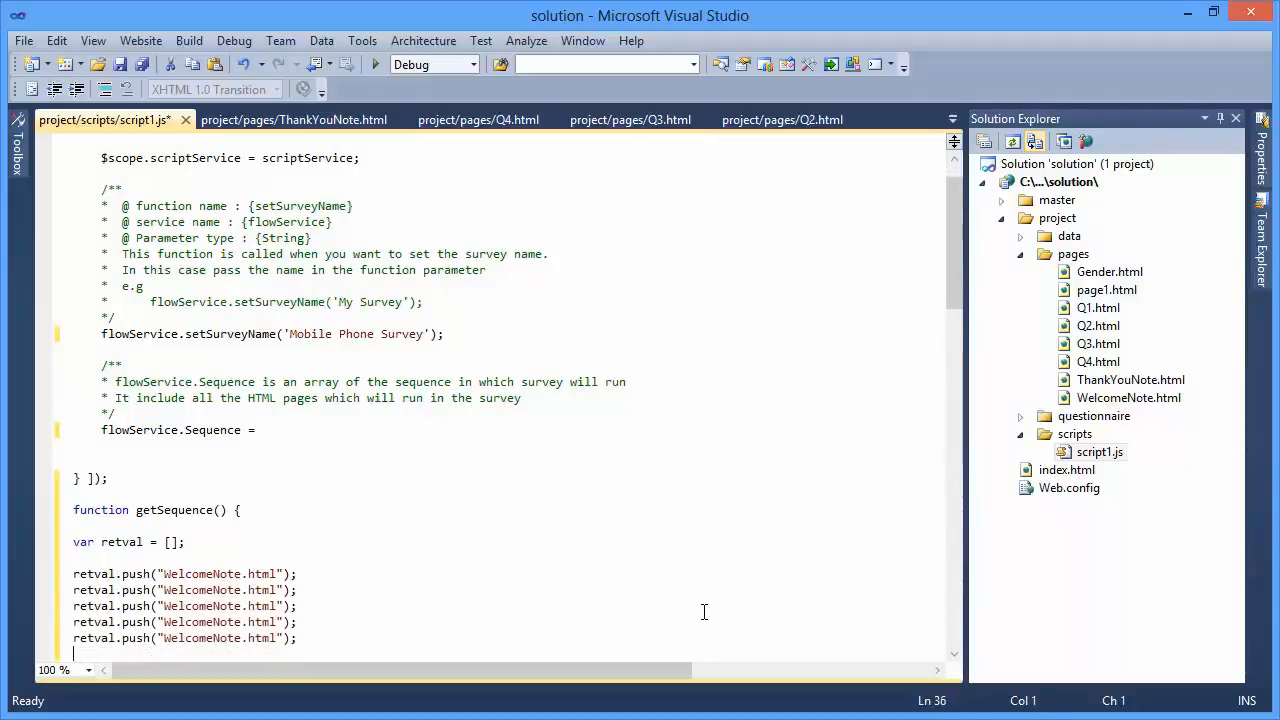
pyautogui.hotkey('ctrl', 'v')
pyautogui.hotkey('ctrl', 'v')
pyautogui.press('BackSpace')
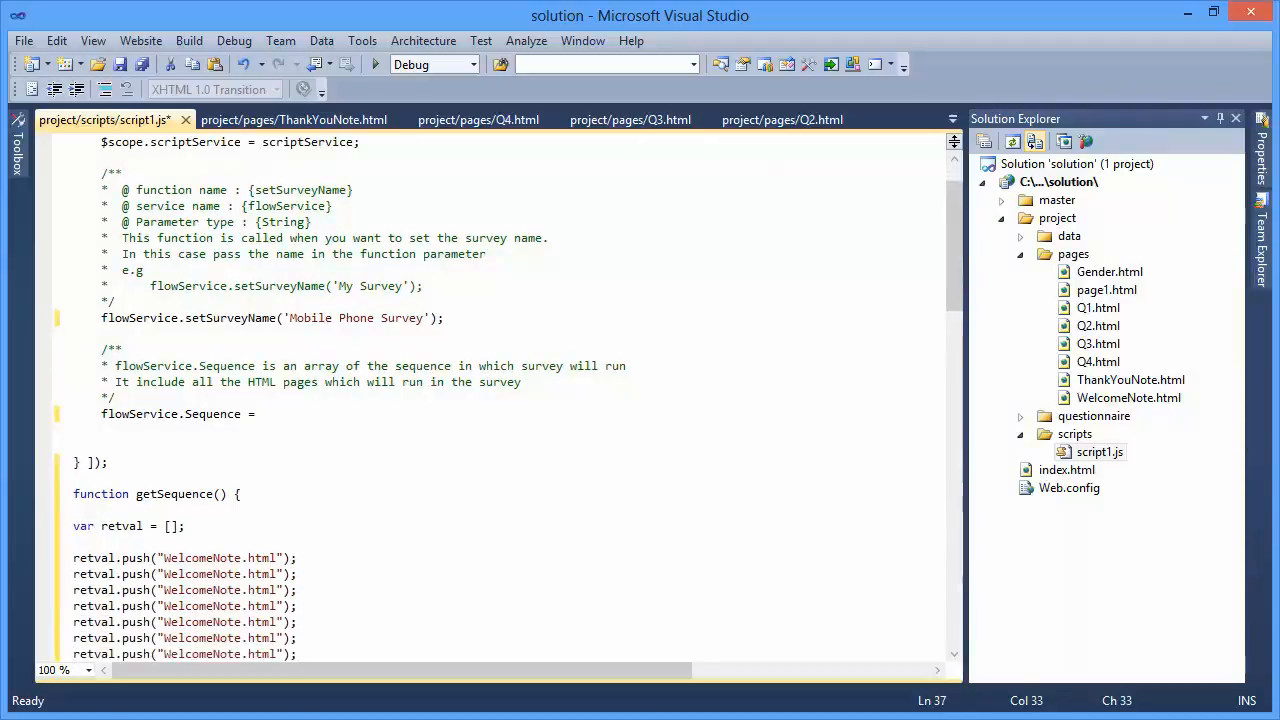
# - Change the page name in the second retval.push line to Gender.html
pyautogui.scroll(-3, 298, 560)
pyautogui.click(206, 430)
pyautogui.doubleClick(206, 430)
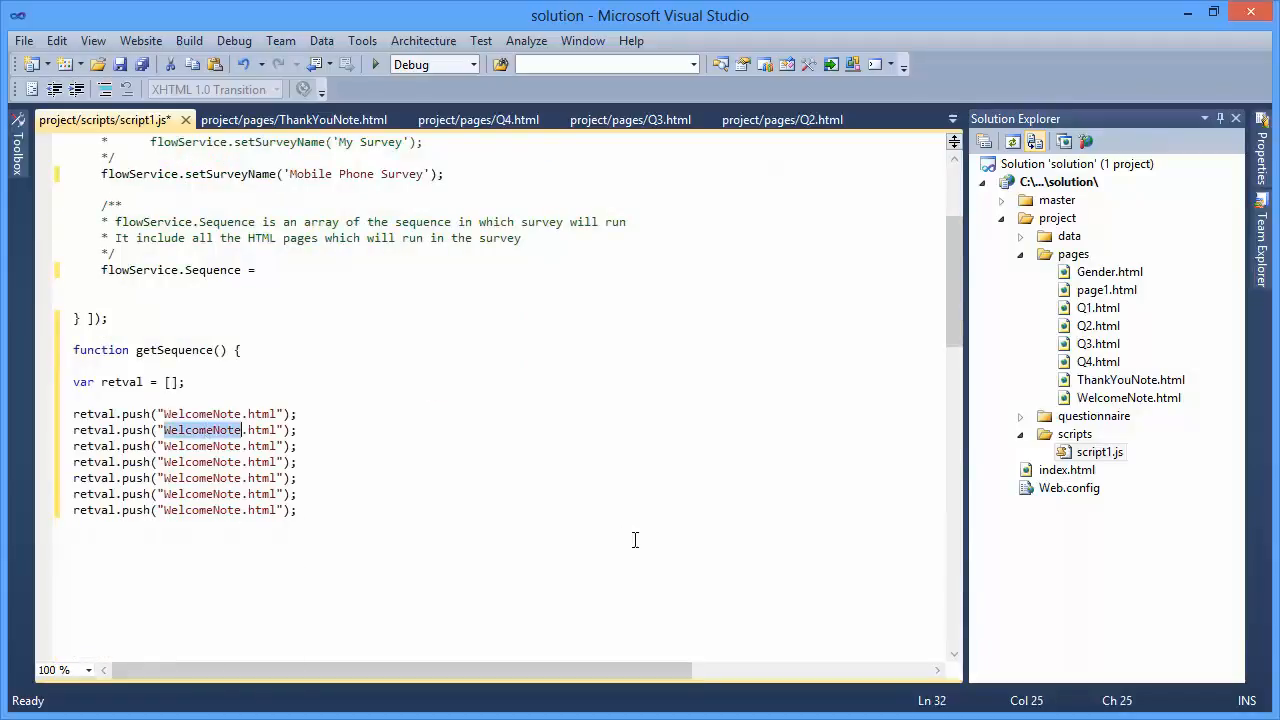
pyautogui.write('G')
pyautogui.write('ender')
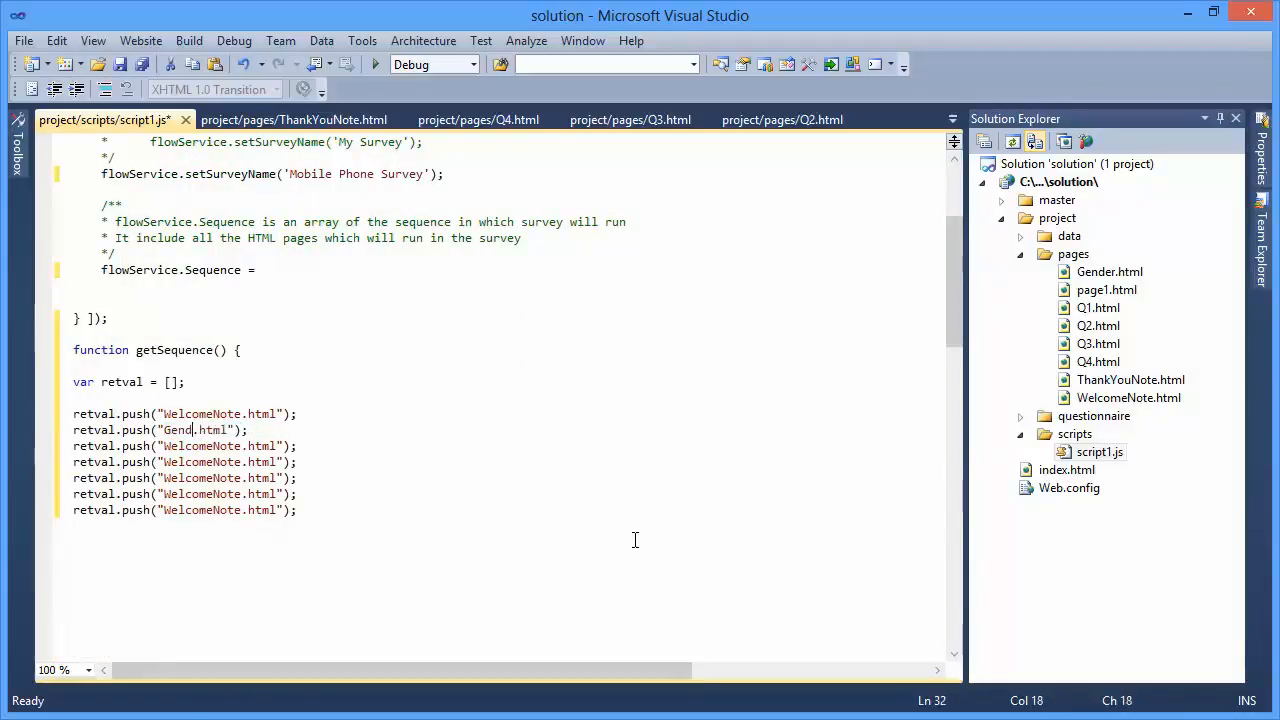
# - Change the page names in the third to sixth retval.push lines to Q1.html, Q2.html, Q3.html and Q4.html
pyautogui.doubleClick(209, 446)
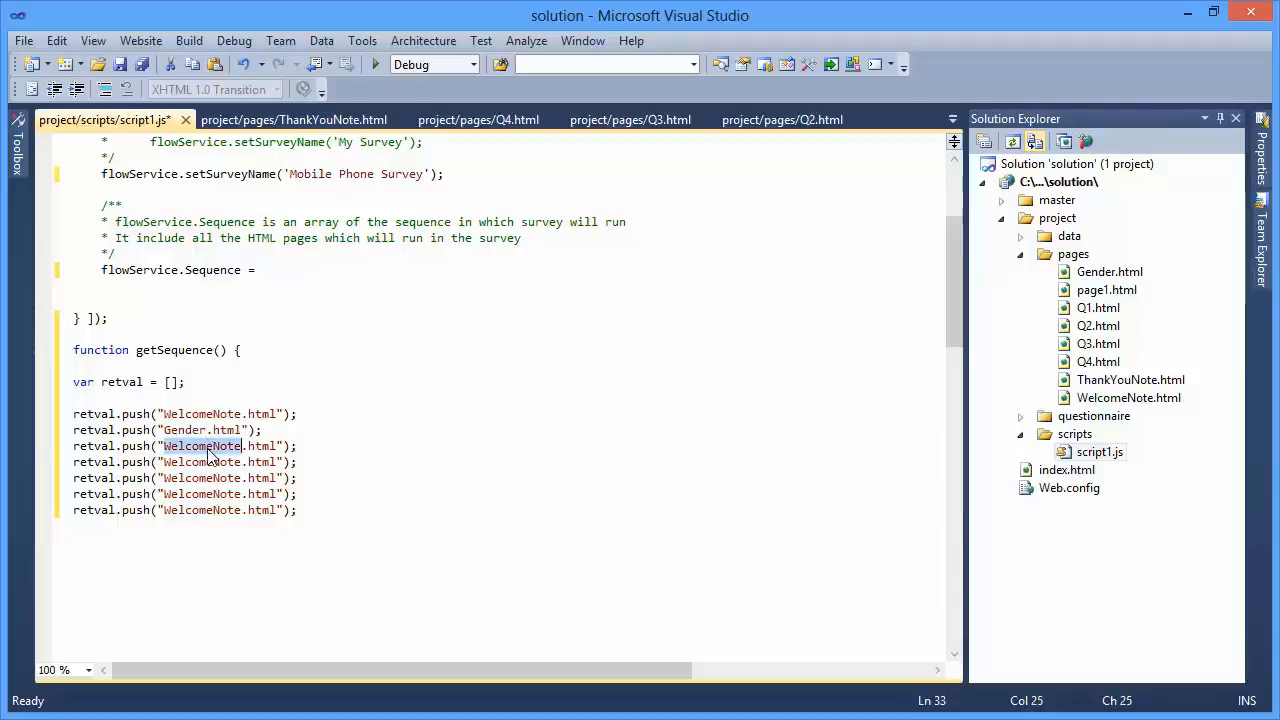
pyautogui.write('Q1')
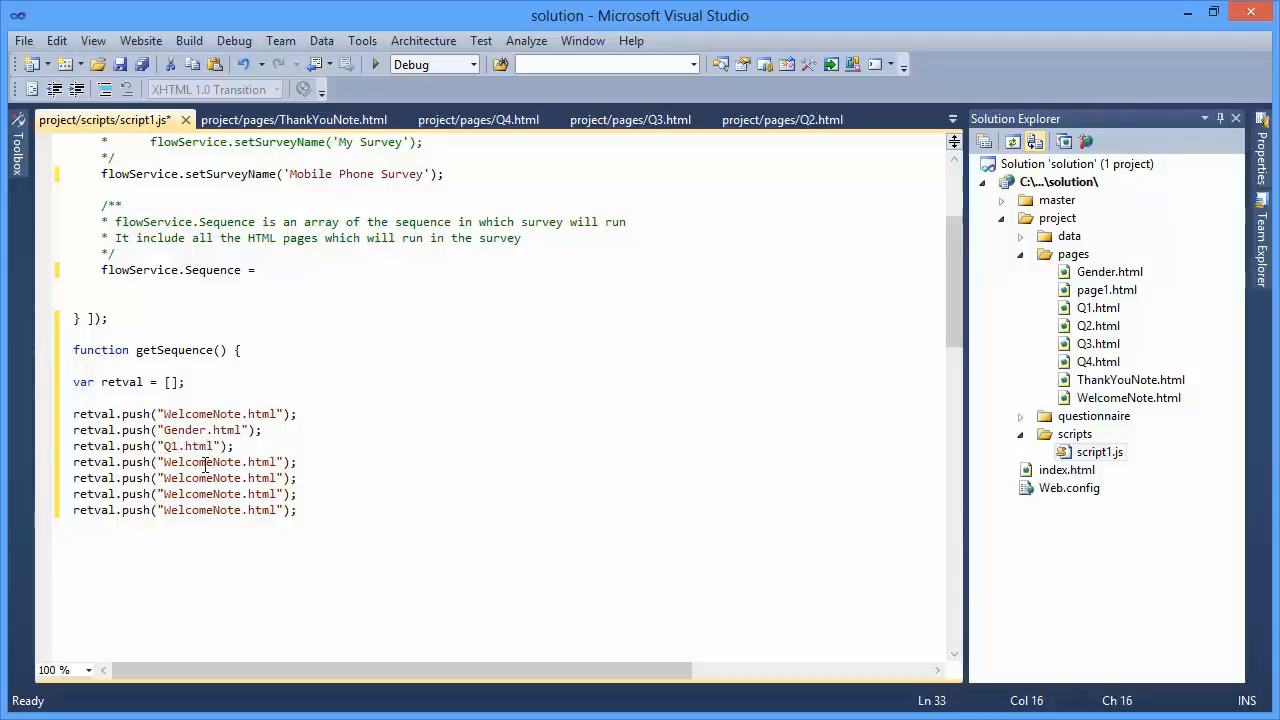
pyautogui.doubleClick(205, 462)
pyautogui.write('Q2')
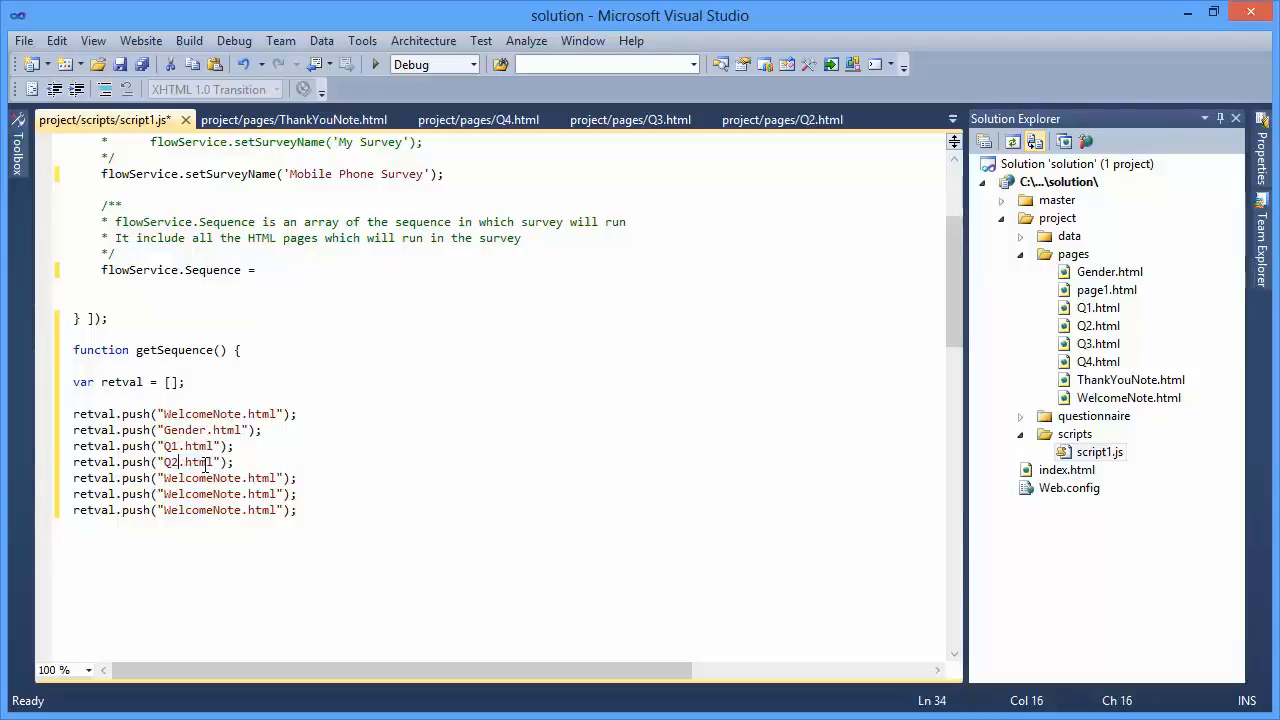
pyautogui.doubleClick(212, 478)
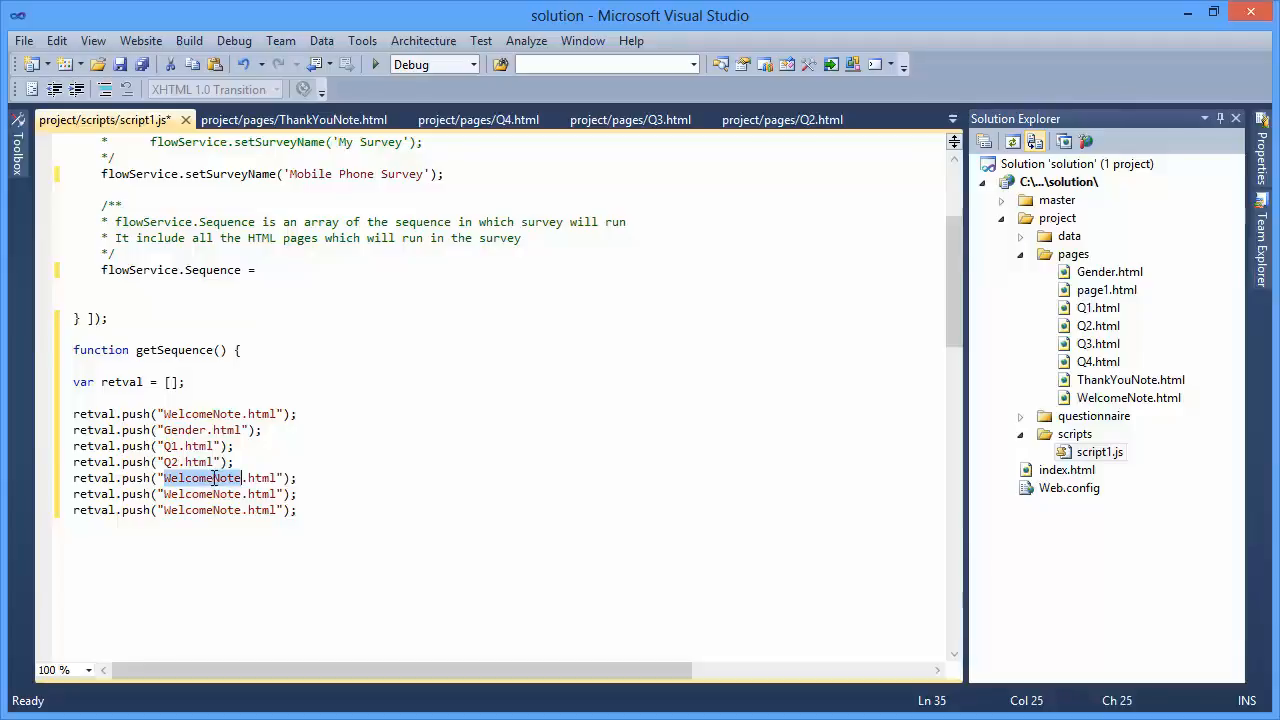
pyautogui.write('Q3')
pyautogui.doubleClick(208, 494)
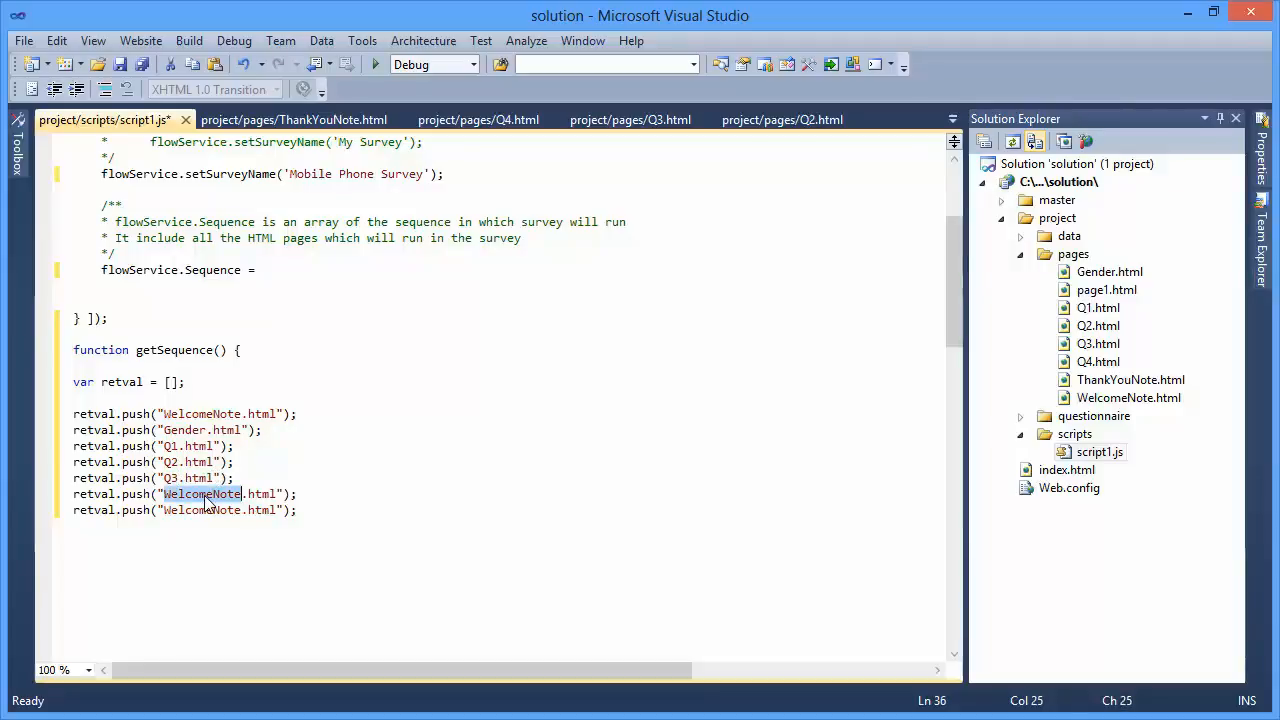
pyautogui.write('Q4')
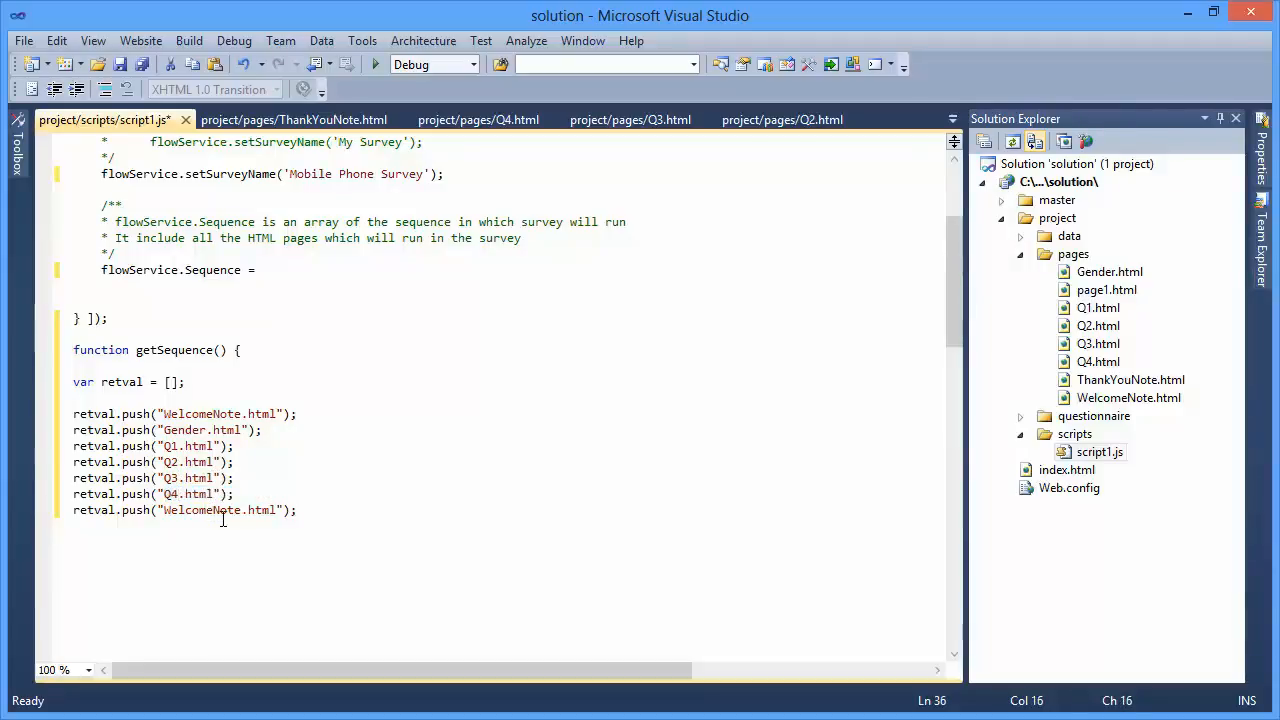
# - Change the page name in the last retval.push line to ThankYouNote.html
pyautogui.doubleClick(213, 510)
pyautogui.write('ThankYo')
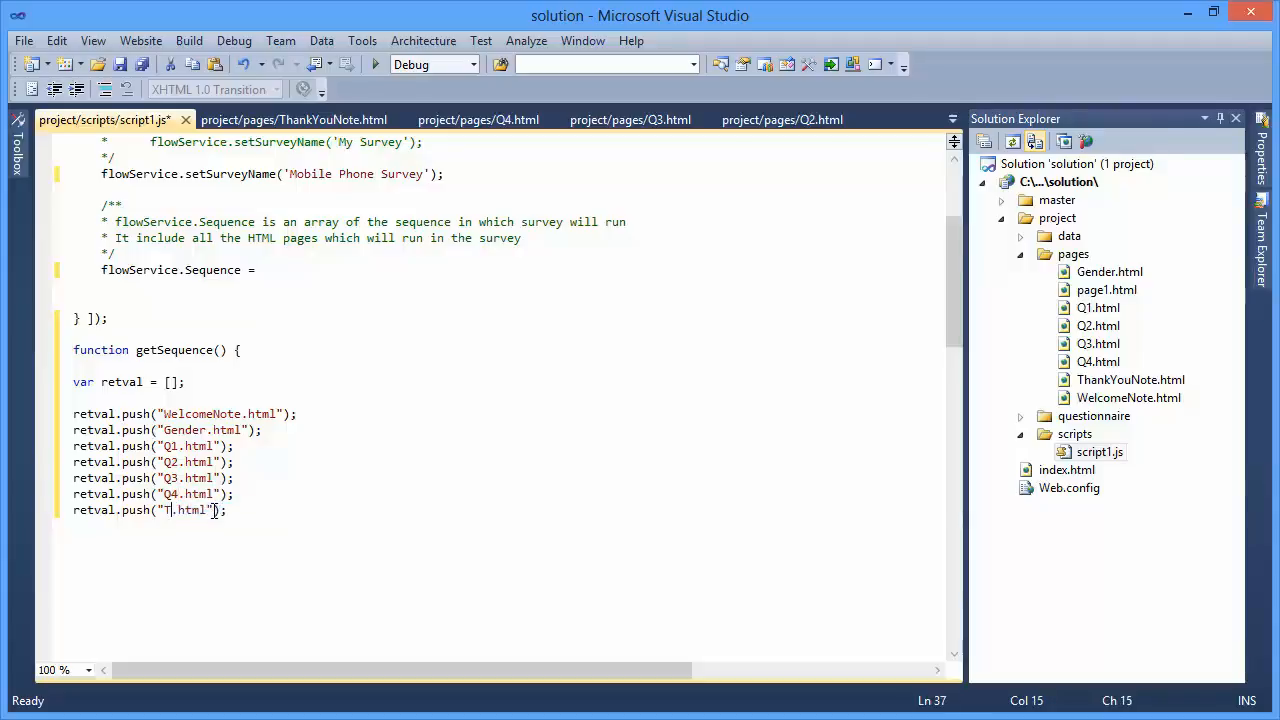
pyautogui.write('uNote')
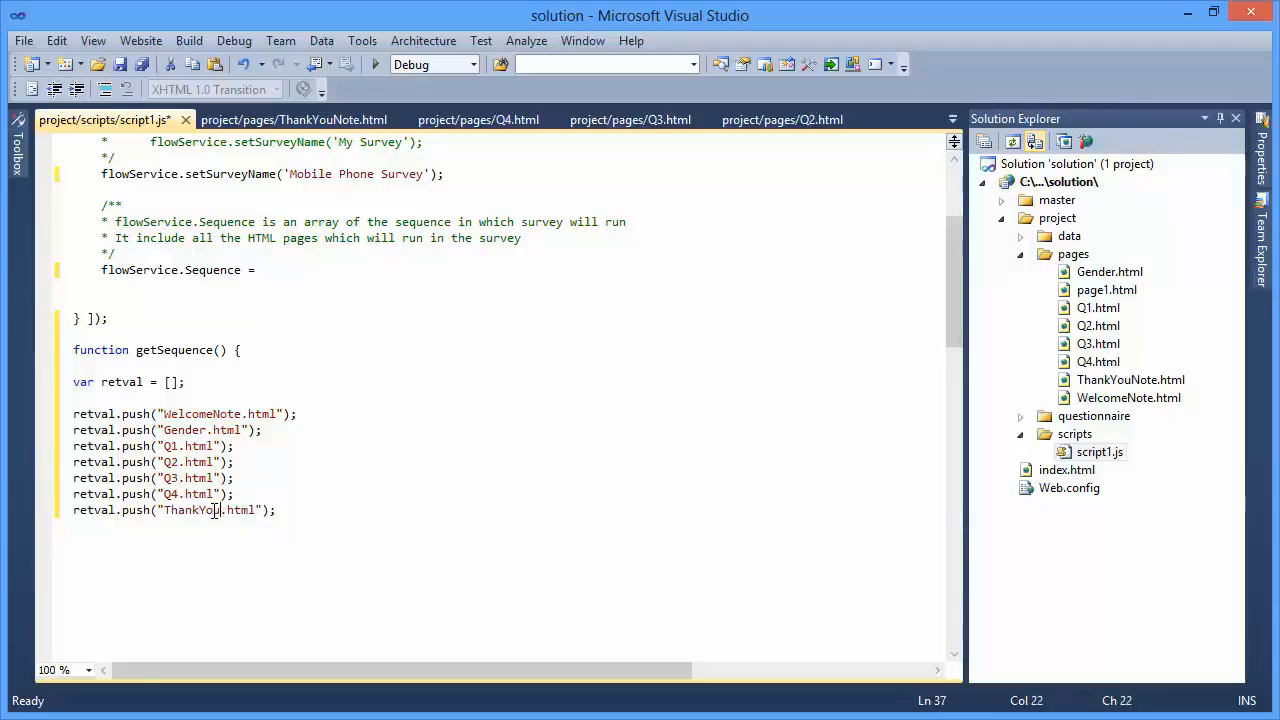
# - Finish the getSequence function below its last retval.push line with the statement return retval; and a closing brace
pyautogui.click(333, 513)
pyautogui.press('Return')
pyautogui.press('Return')
pyautogui.write('ret')
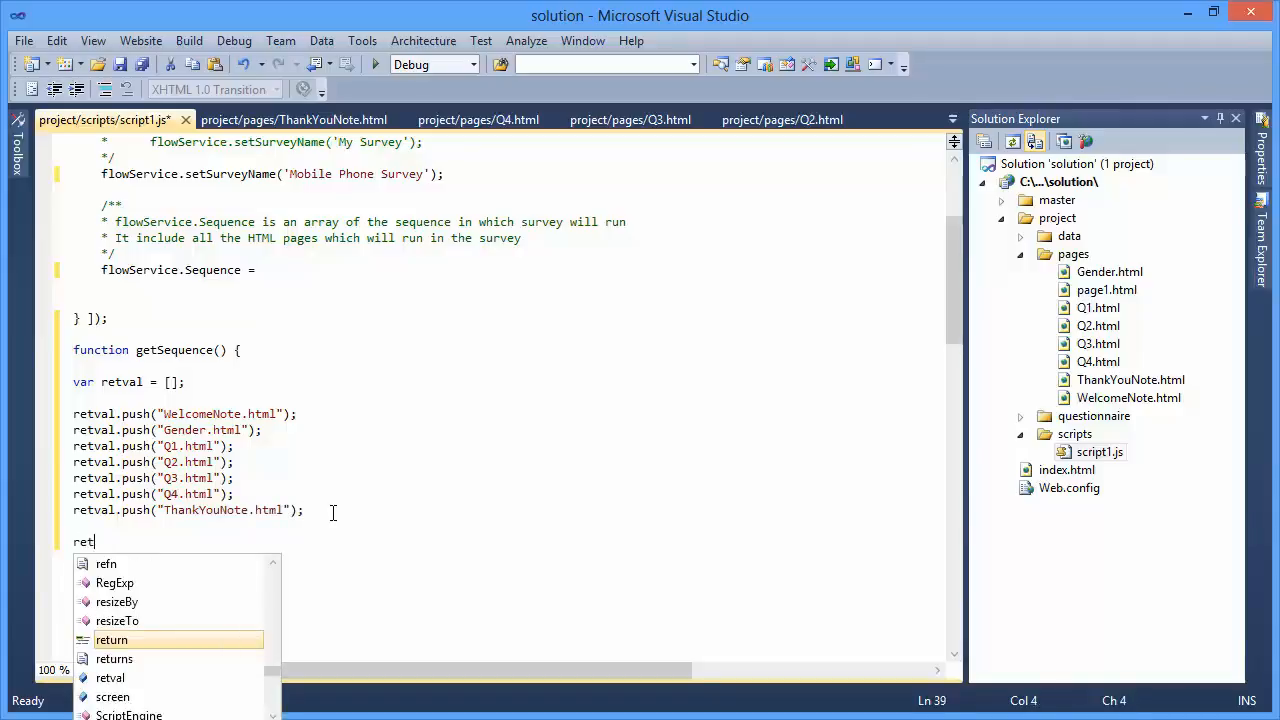
pyautogui.press('Tab')
pyautogui.write('ret')
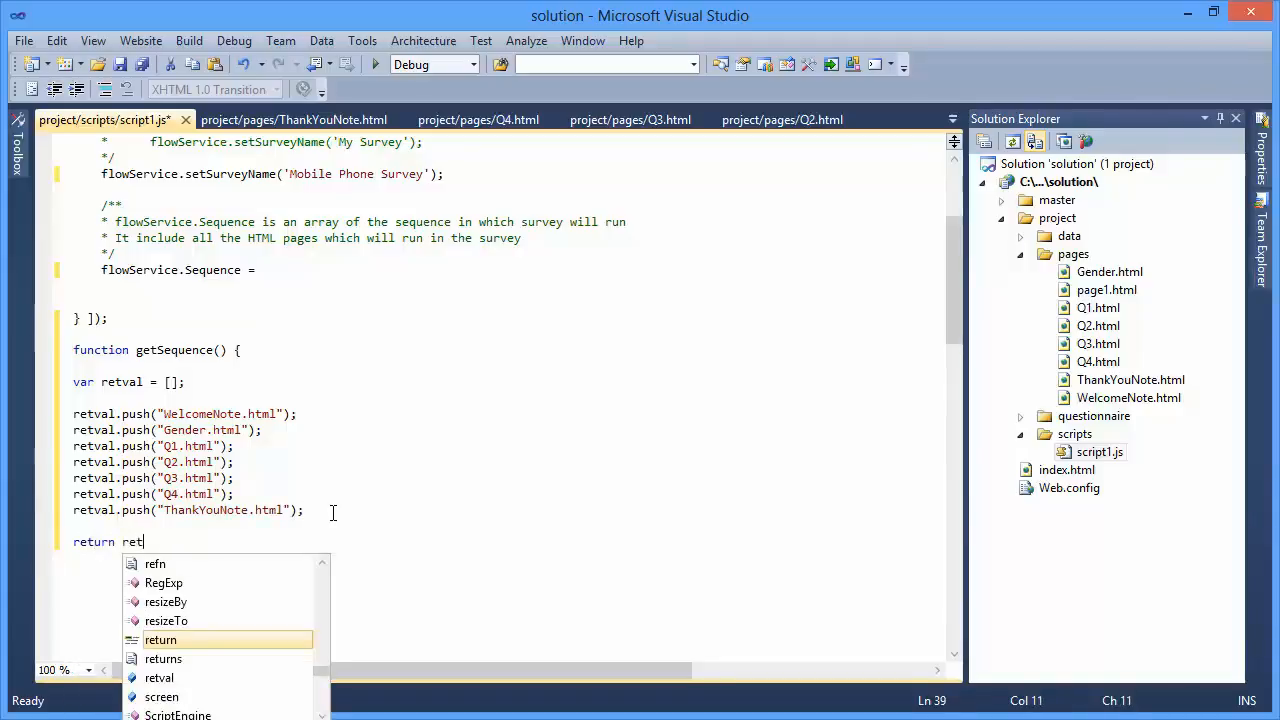
pyautogui.press('Down')
pyautogui.press('Down')
pyautogui.press('Tab')
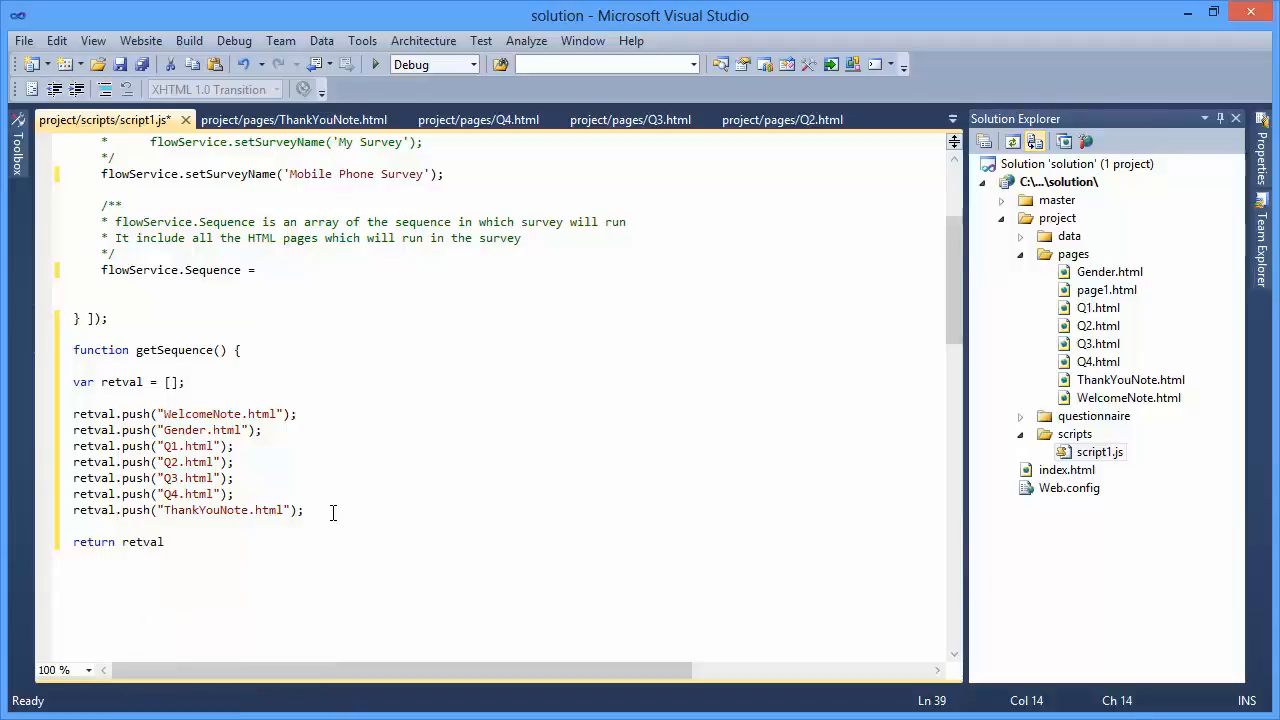
pyautogui.write(';')
pyautogui.press('Return')
pyautogui.press('Return')
pyautogui.write('}')
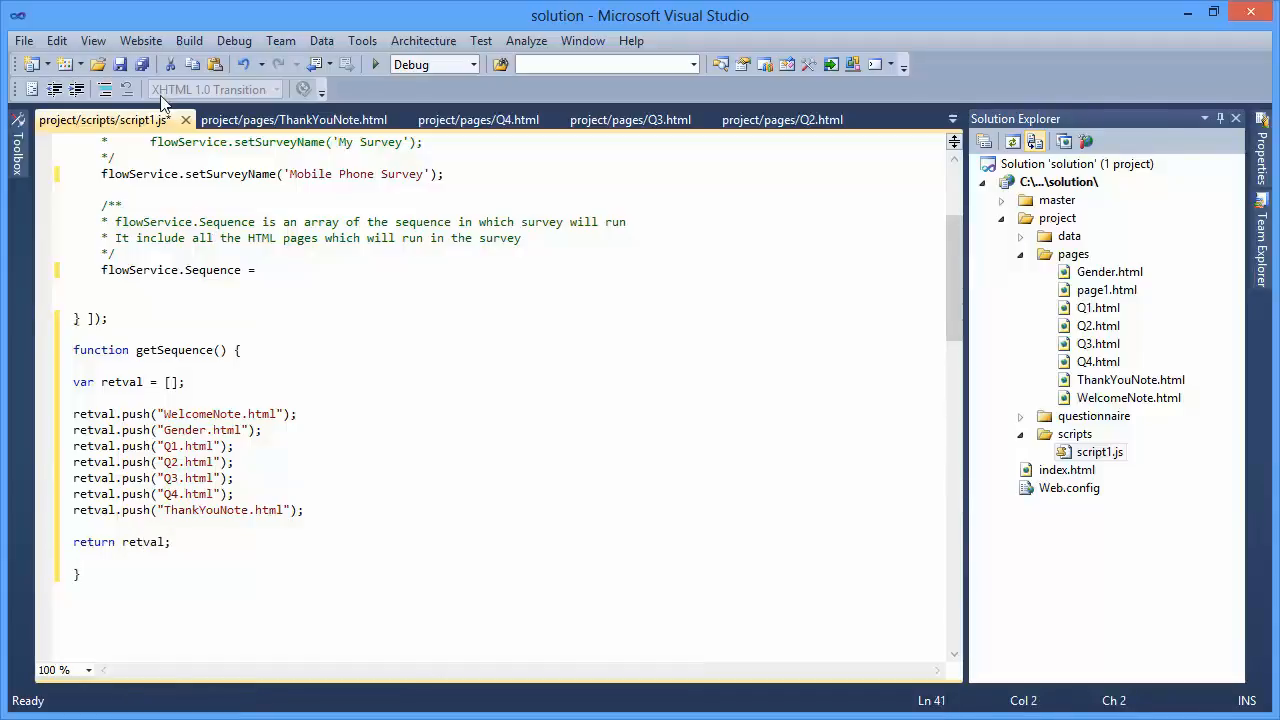
# - Save script1.js and start debugging the solution
pyautogui.click(119, 65)
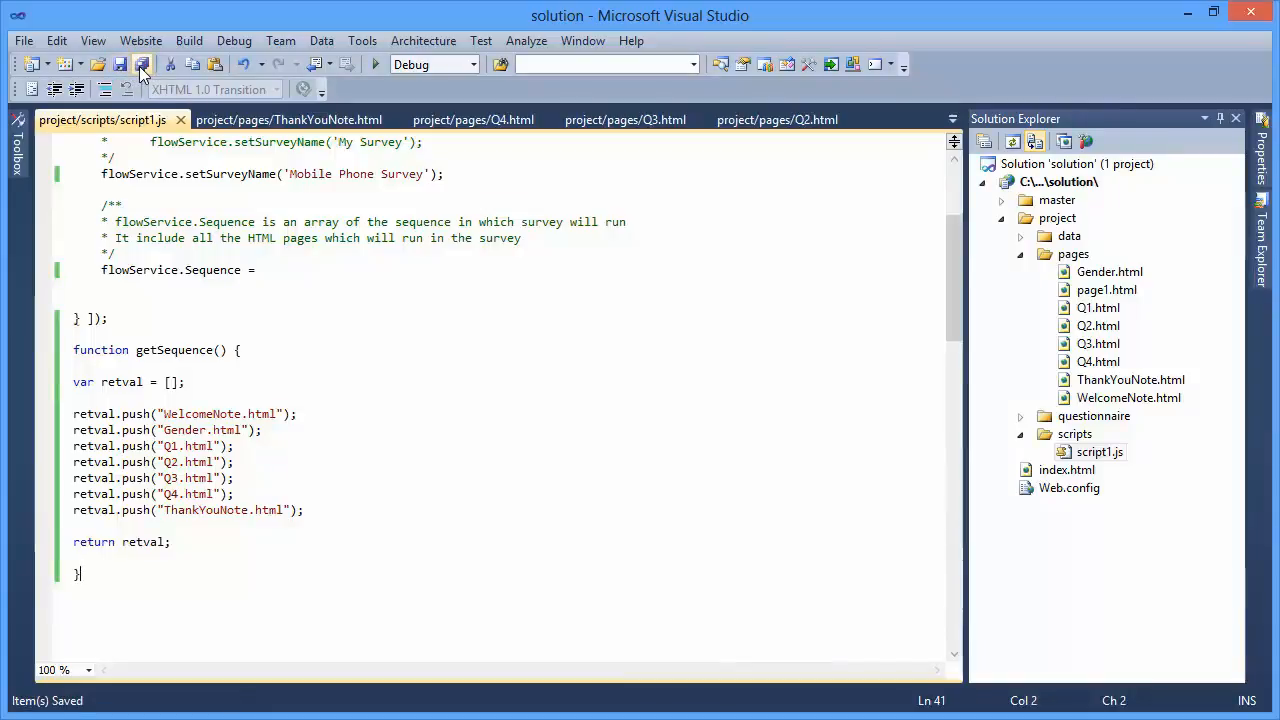
pyautogui.press('F5')
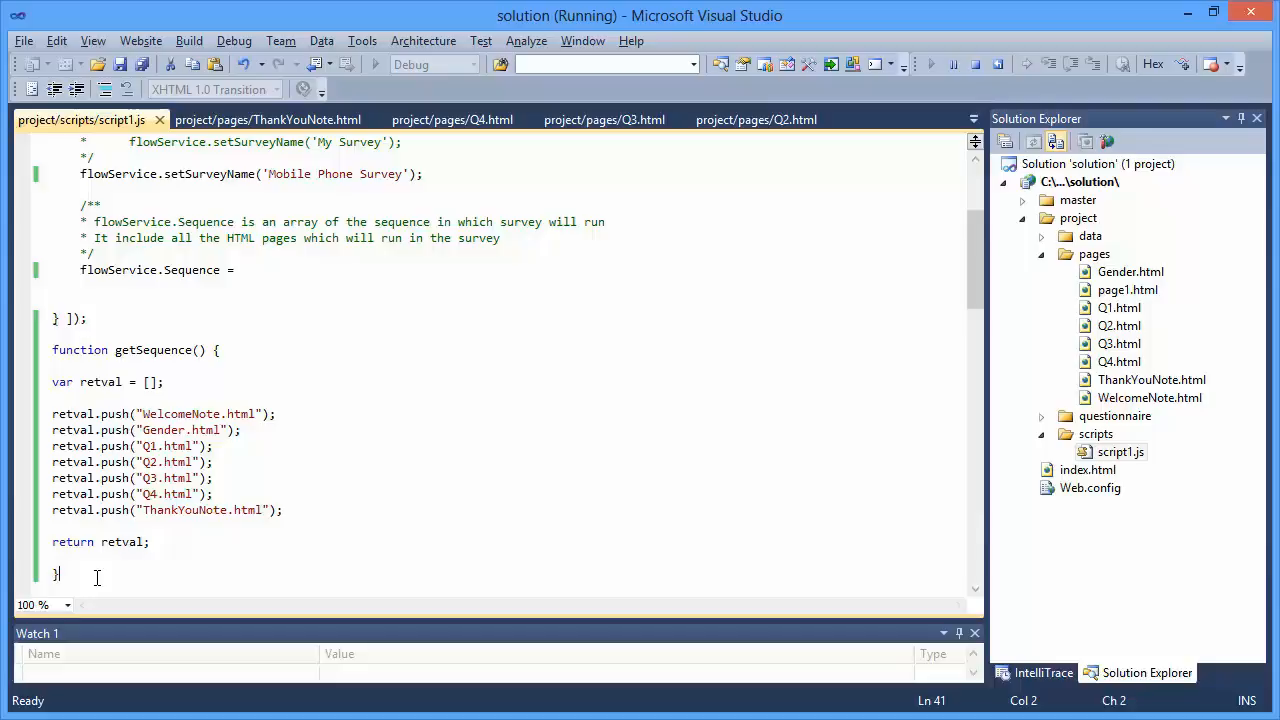
# - Assign getSequence(); to flowService.Sequence in script1.js and save all files
pyautogui.press('Up')
pyautogui.press('Up')
pyautogui.press('Up')
pyautogui.press('Up')
pyautogui.press('Up')
pyautogui.press('Up')
pyautogui.press('Up')
pyautogui.press('Up')
pyautogui.press('Up')
pyautogui.press('Up')
pyautogui.press('Up')
pyautogui.press('Up')
pyautogui.press('Up')
pyautogui.press('End')
pyautogui.write('get')
pyautogui.press('Tab')
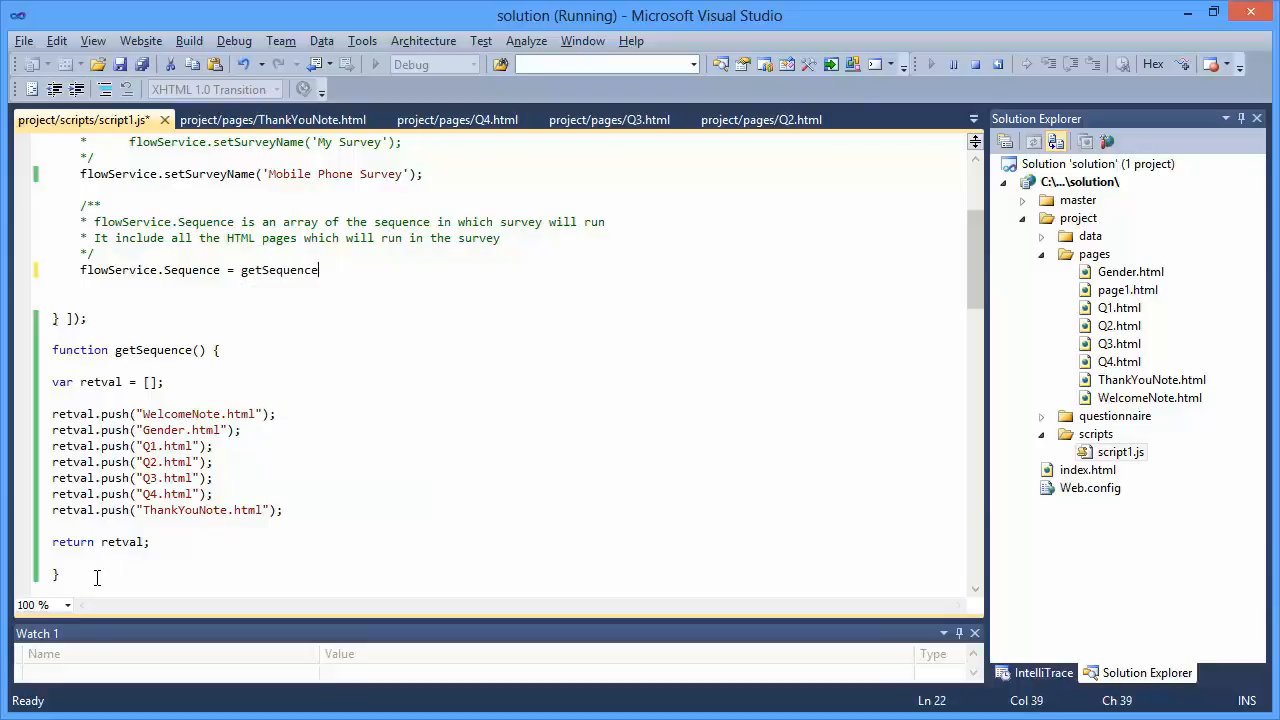
pyautogui.write('();')
pyautogui.click(138, 64)
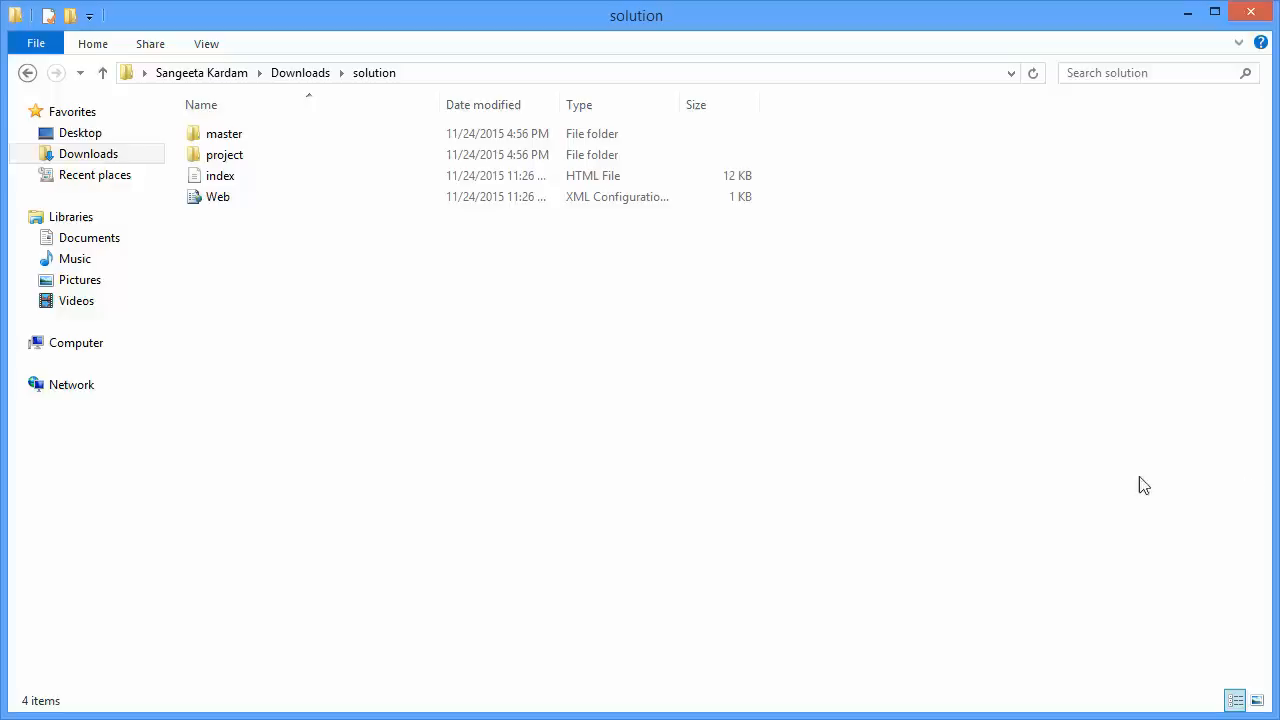
# - In File Explorer, compress the solution folder's master, project, index and Web items into one zip archive
pyautogui.moveTo(343, 230); pyautogui.dragTo(229, 131)
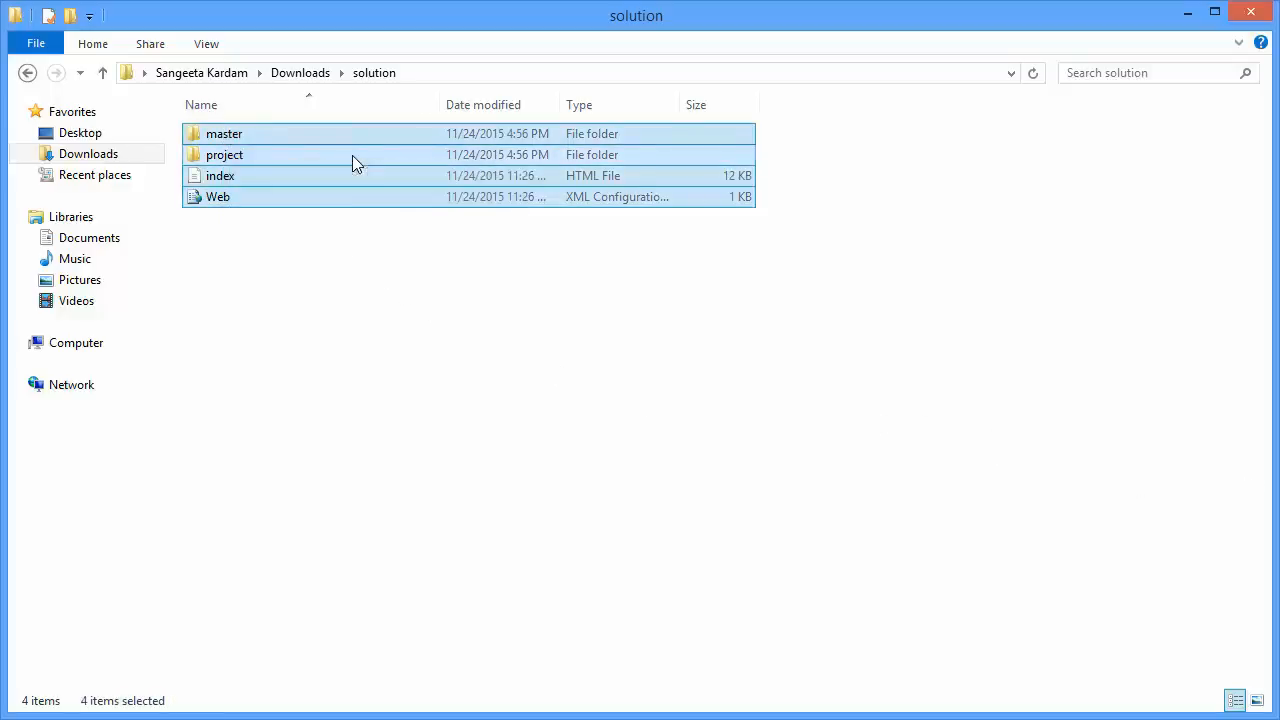
pyautogui.rightClick(352, 158)
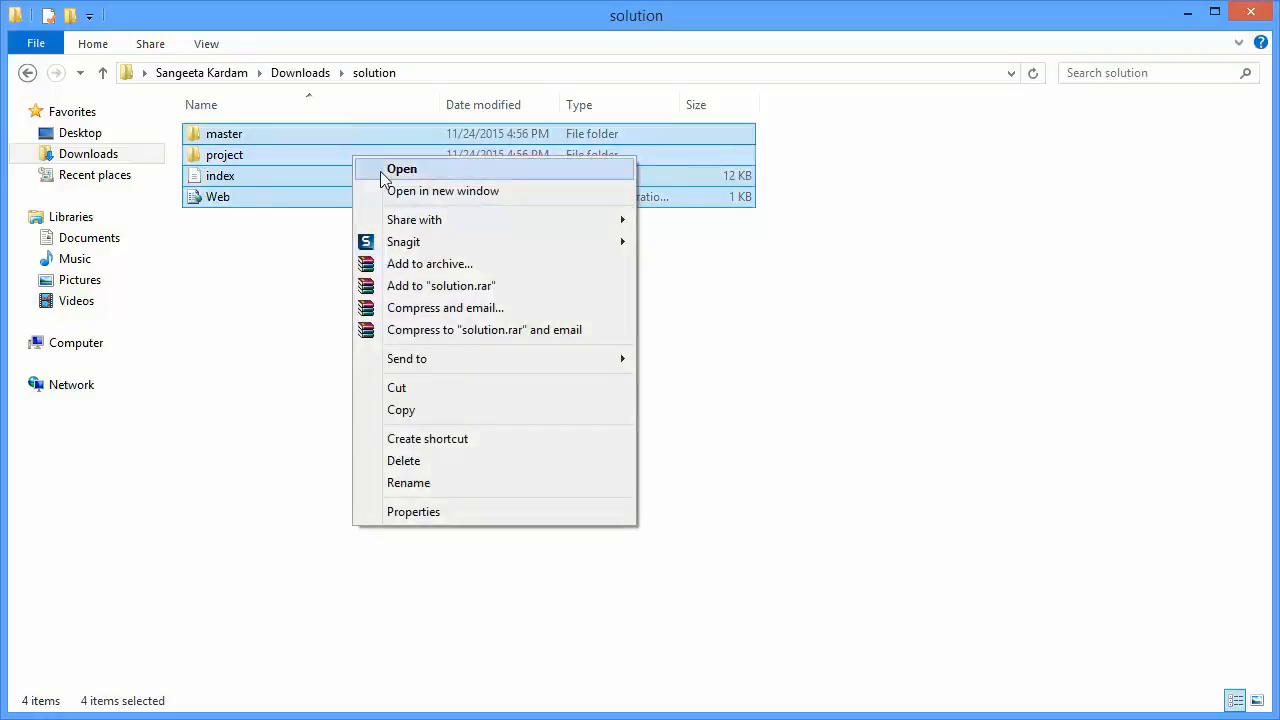
pyautogui.moveTo(484, 358)
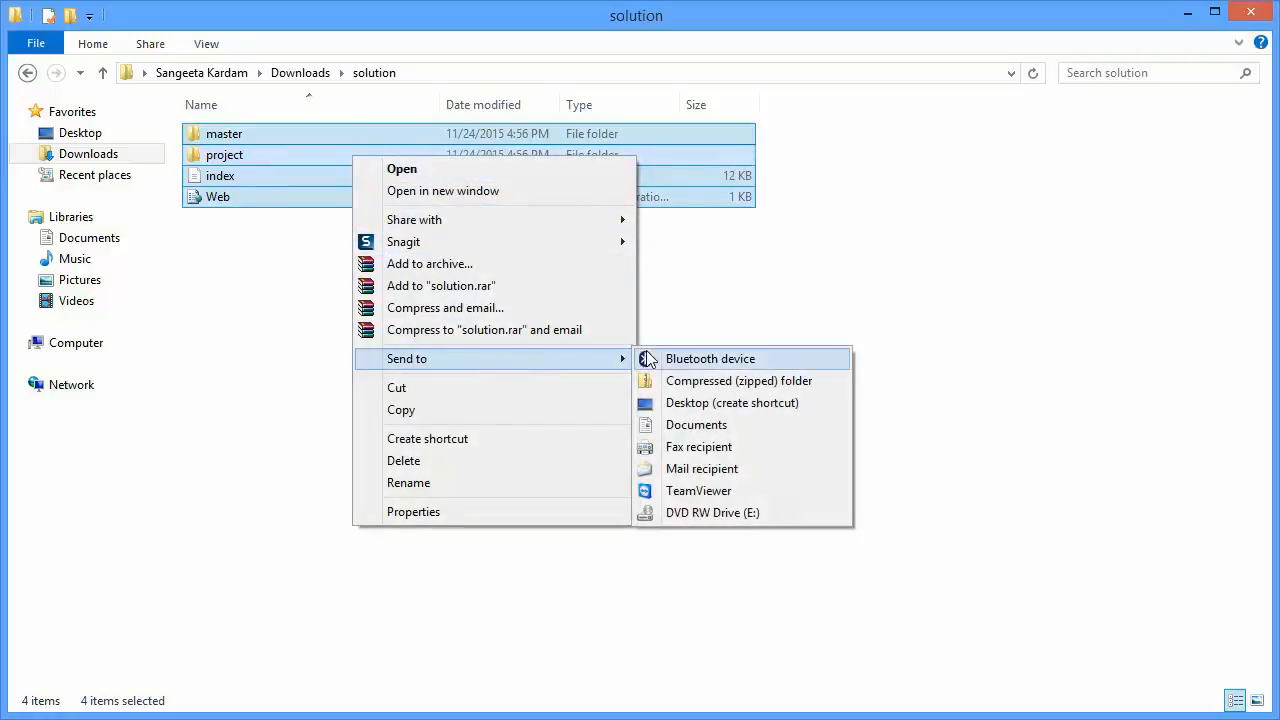
pyautogui.click(684, 382)
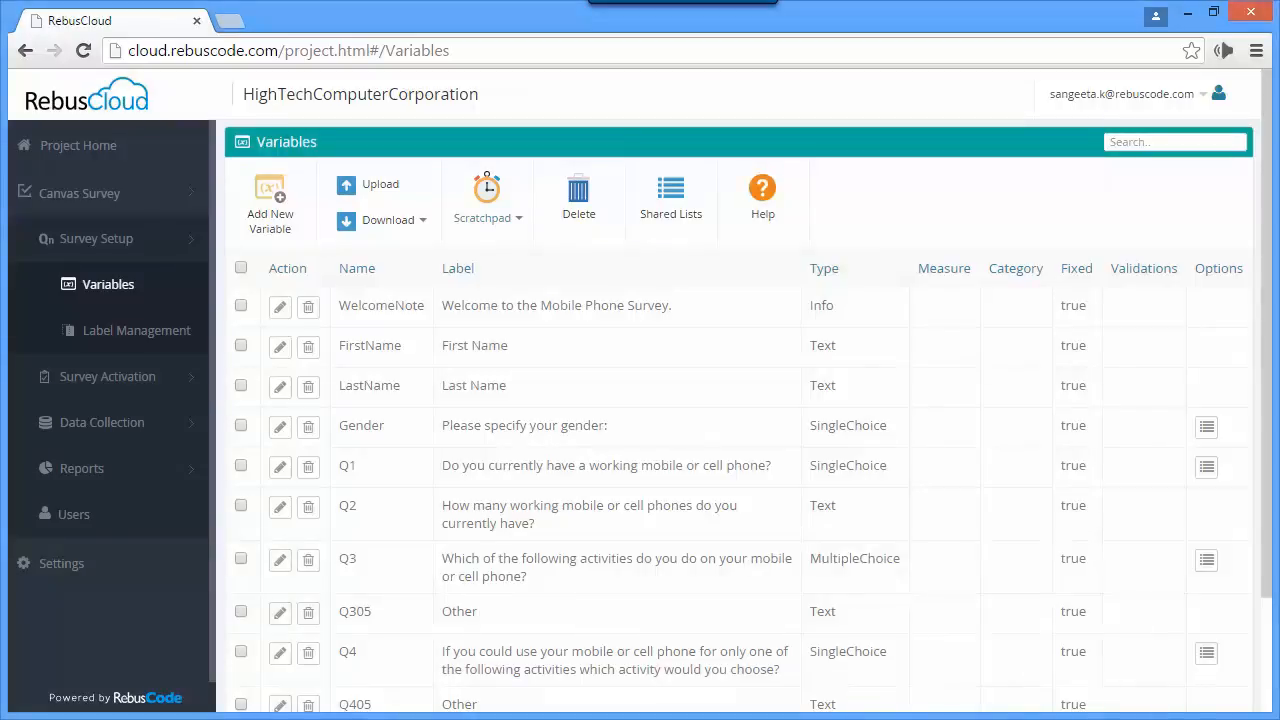
# - In RebusCloud, begin a new survey activation and choose project.zip from the solution folder as its upload file
pyautogui.click(132, 390)
pyautogui.click(120, 436)
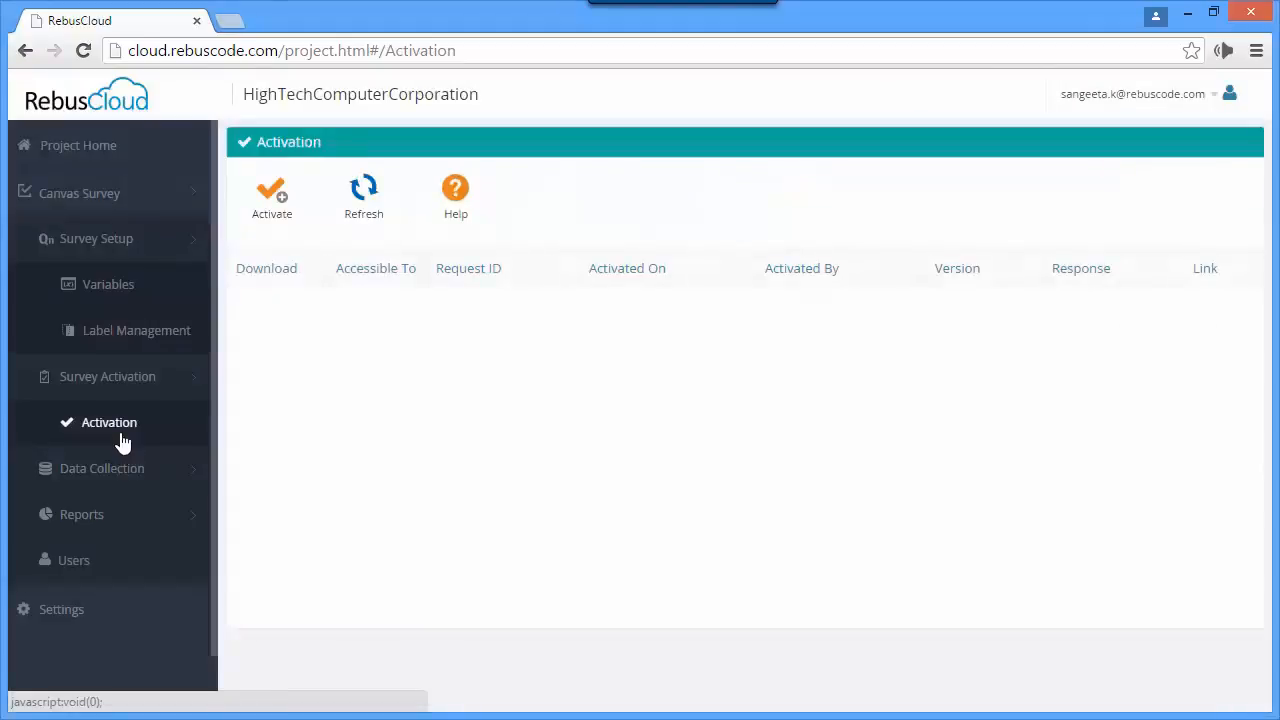
pyautogui.click(278, 212)
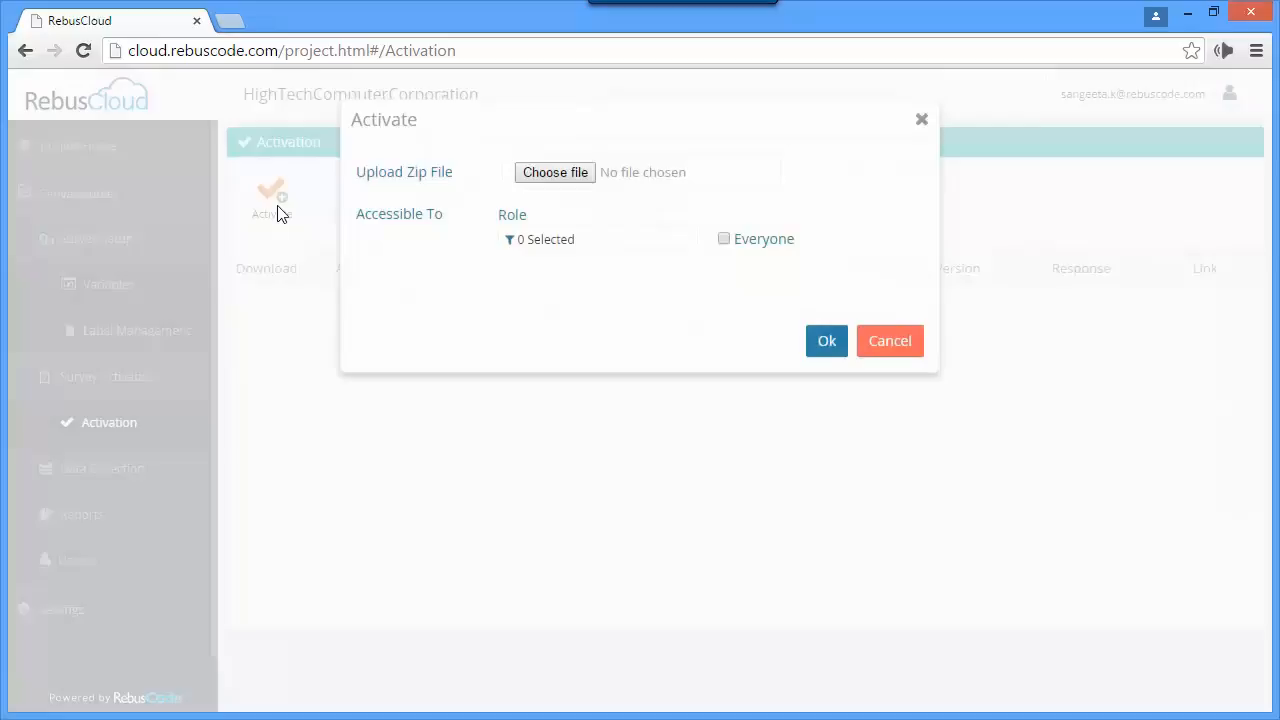
pyautogui.click(545, 176)
pyautogui.doubleClick(350, 200)
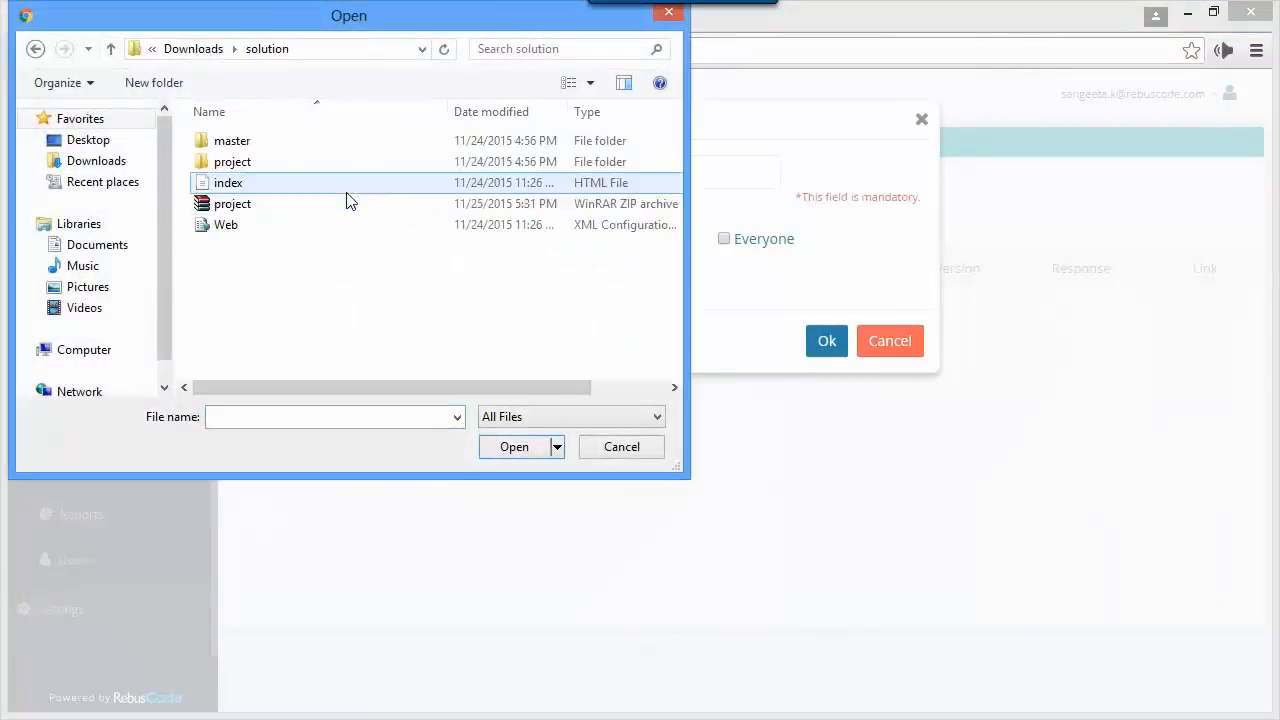
pyautogui.click(246, 208)
pyautogui.click(494, 446)
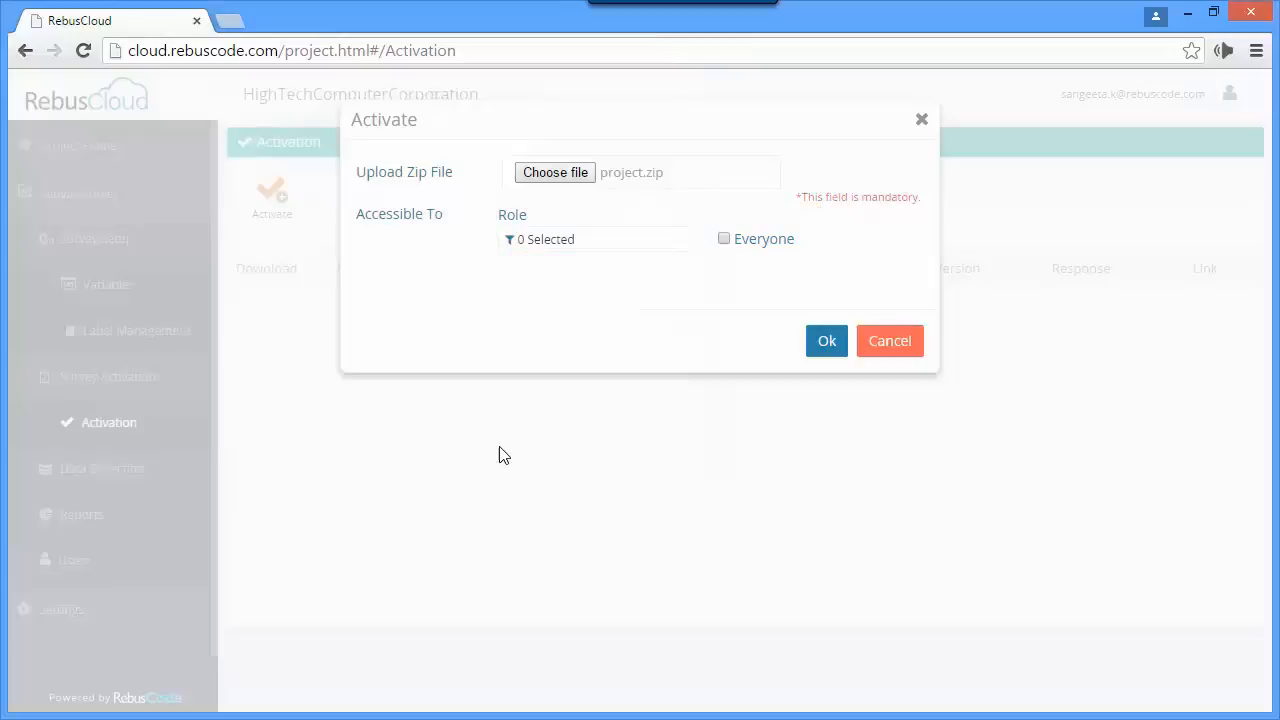
# - Make the activation accessible to the Company Admin and Project Admin roles, submit it and refresh the activation list
pyautogui.click(514, 248)
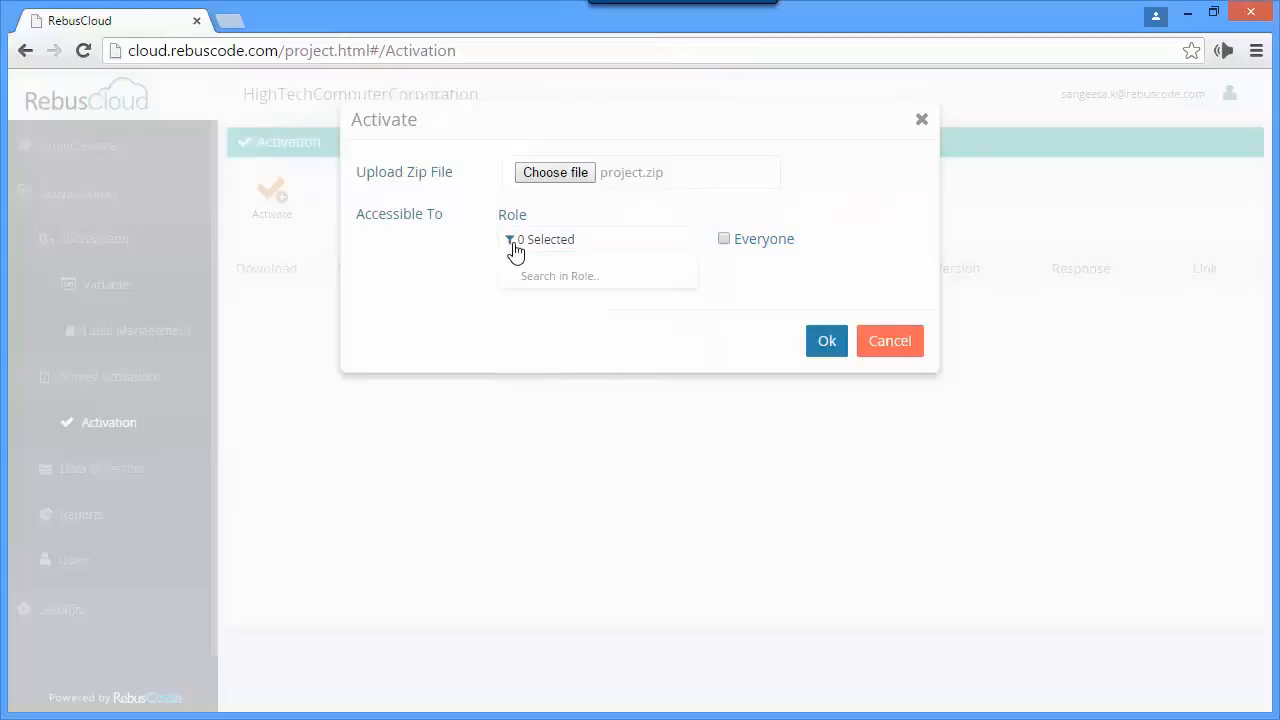
pyautogui.click(515, 316)
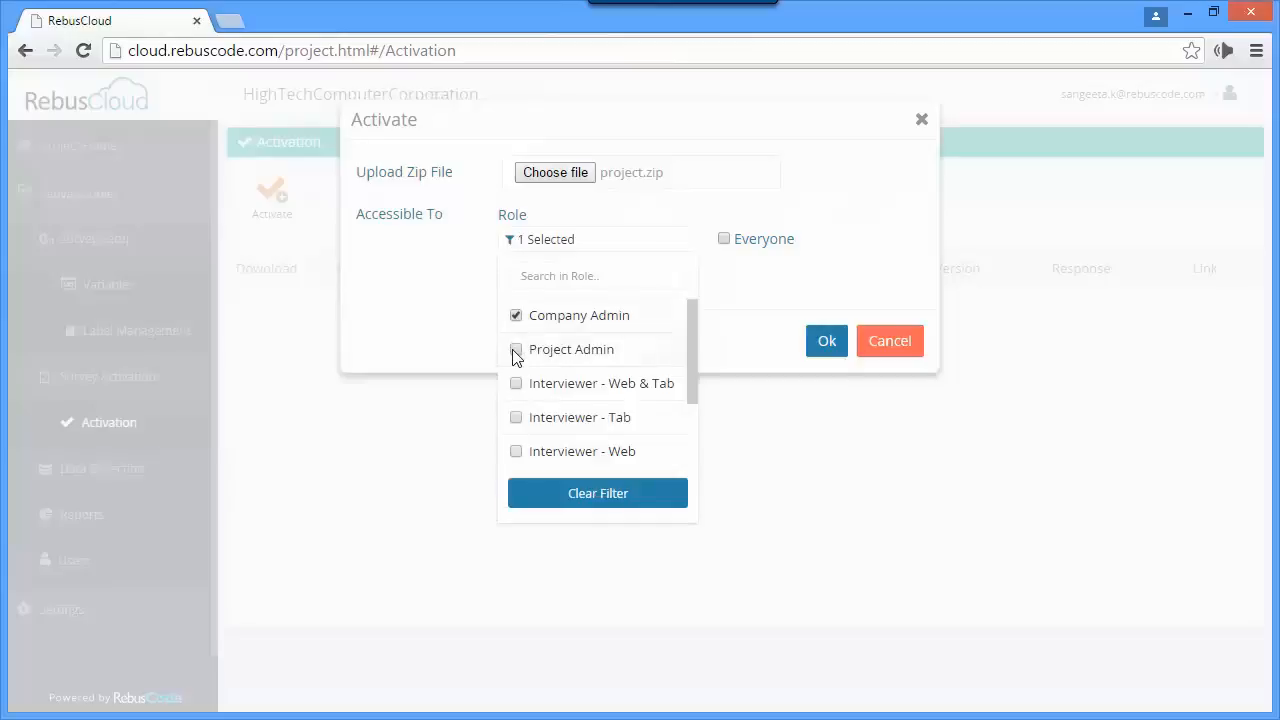
pyautogui.click(516, 352)
pyautogui.click(754, 350)
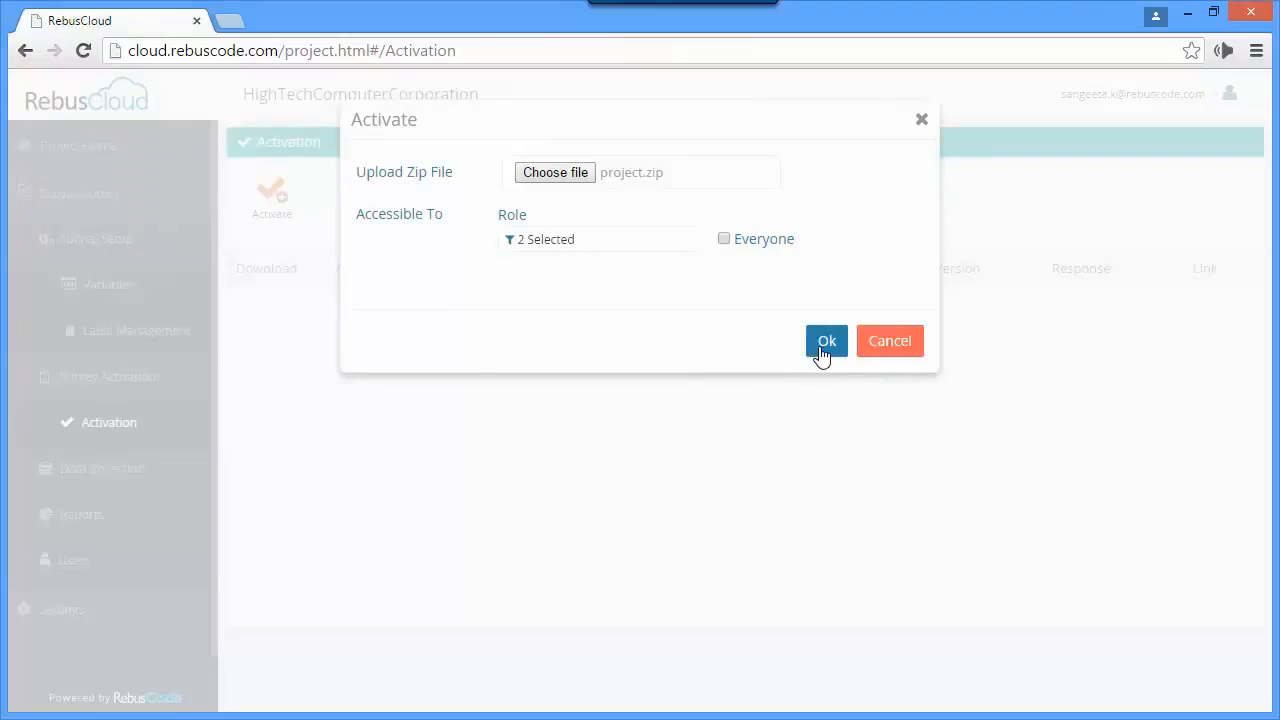
pyautogui.click(824, 345)
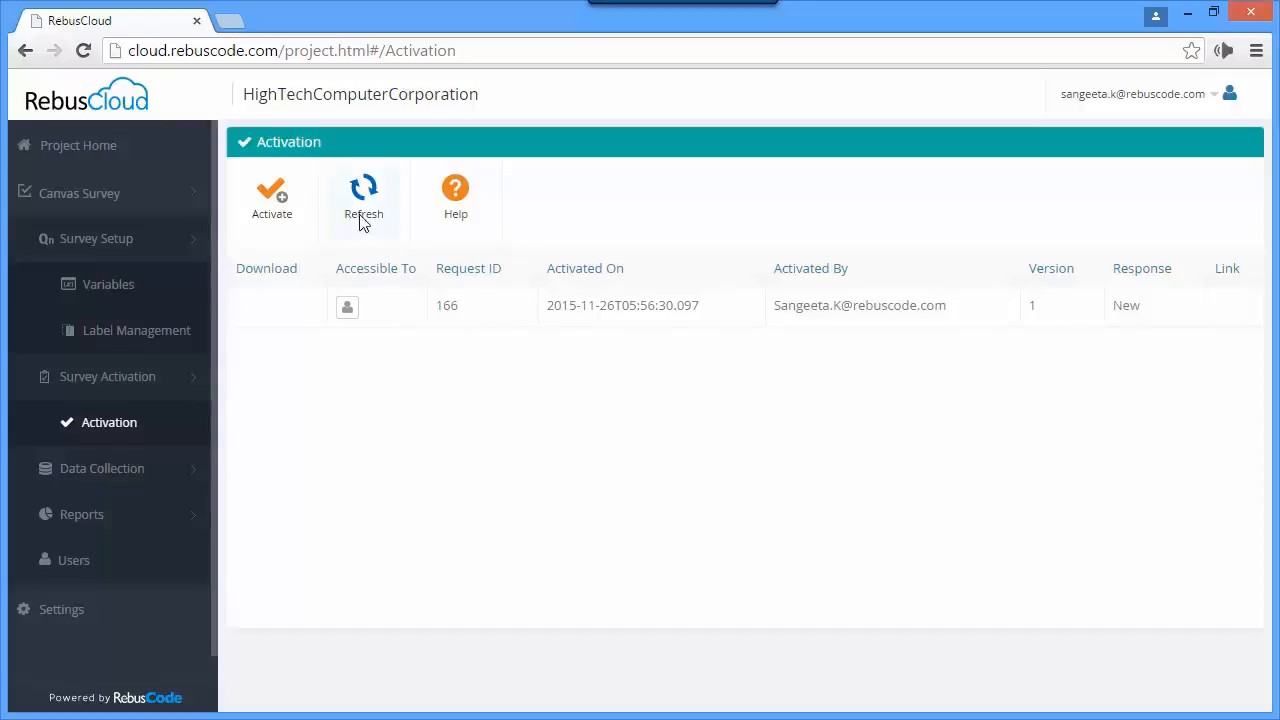
pyautogui.click(362, 205)
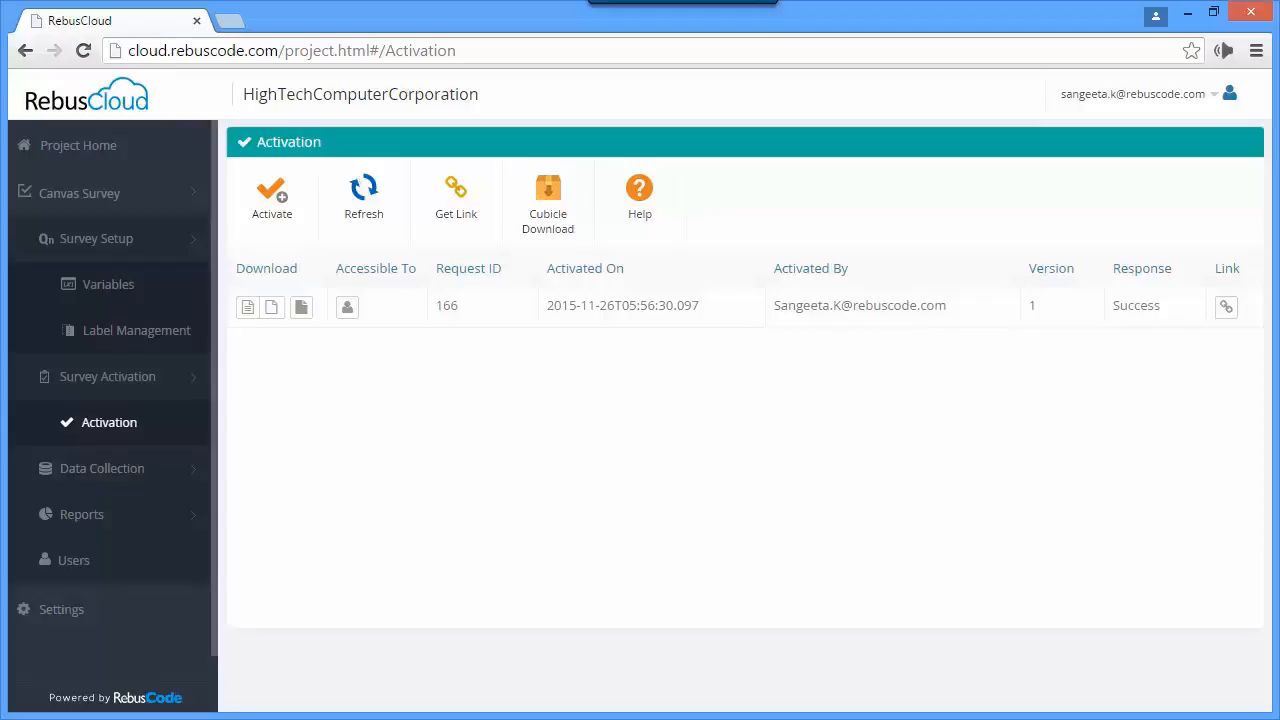
# - Generate a test link for the activated survey with language English - United States and context Default
pyautogui.click(1227, 316)
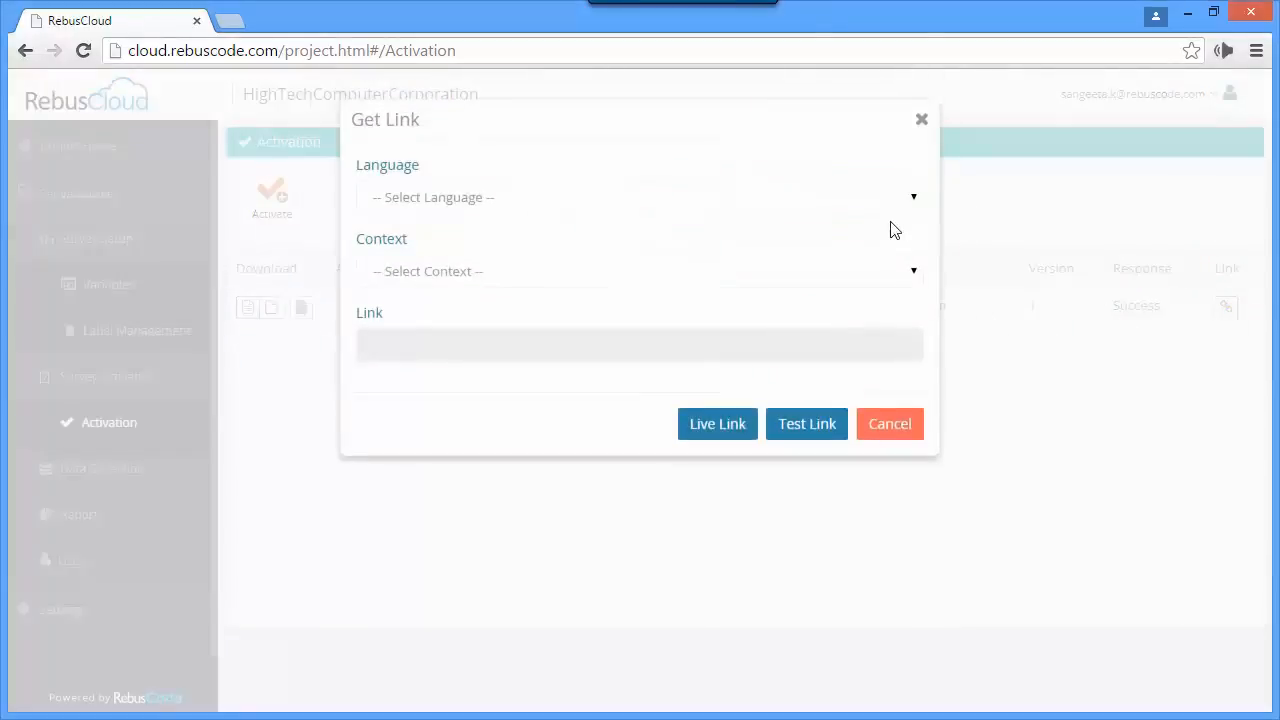
pyautogui.click(909, 199)
pyautogui.click(854, 222)
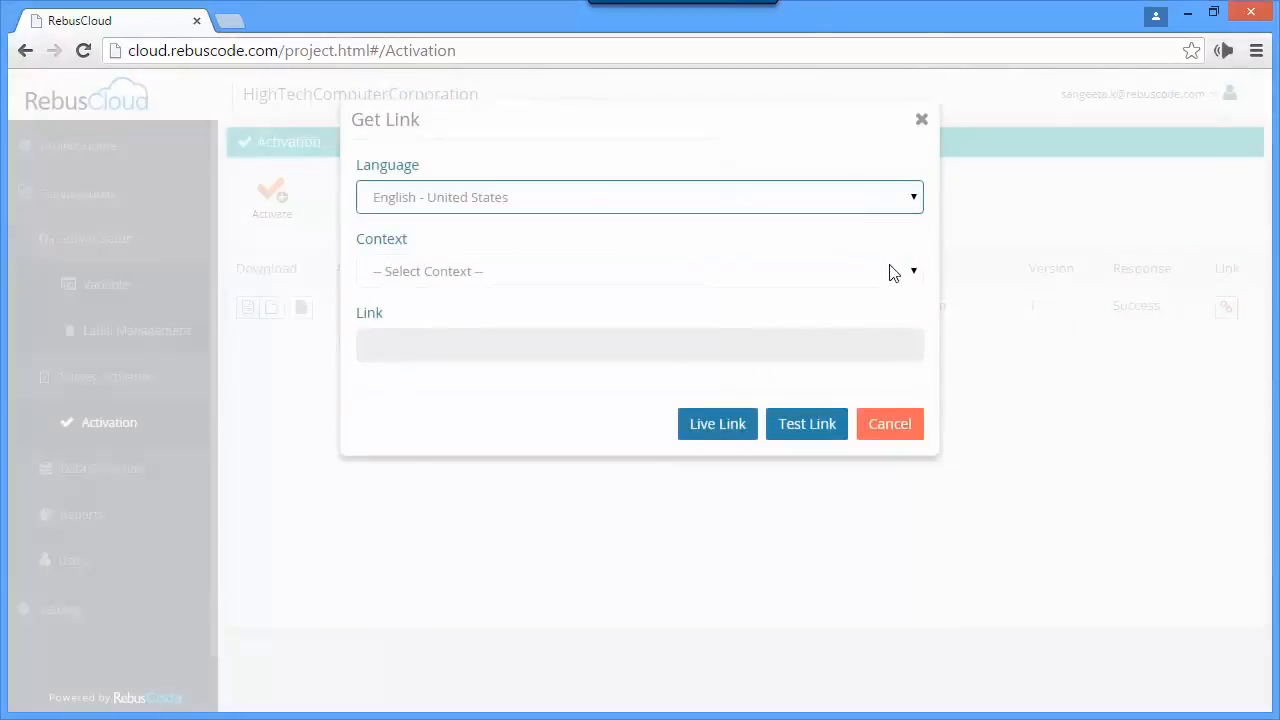
pyautogui.click(893, 273)
pyautogui.click(837, 300)
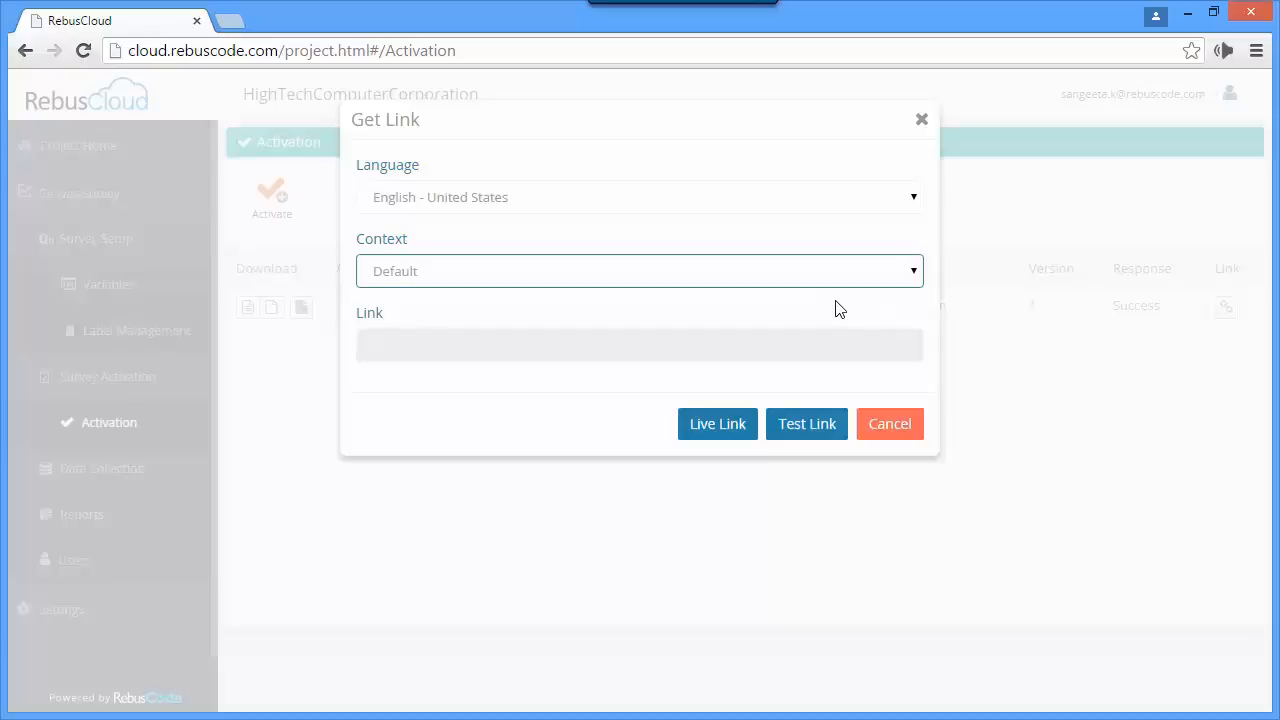
pyautogui.click(824, 441)
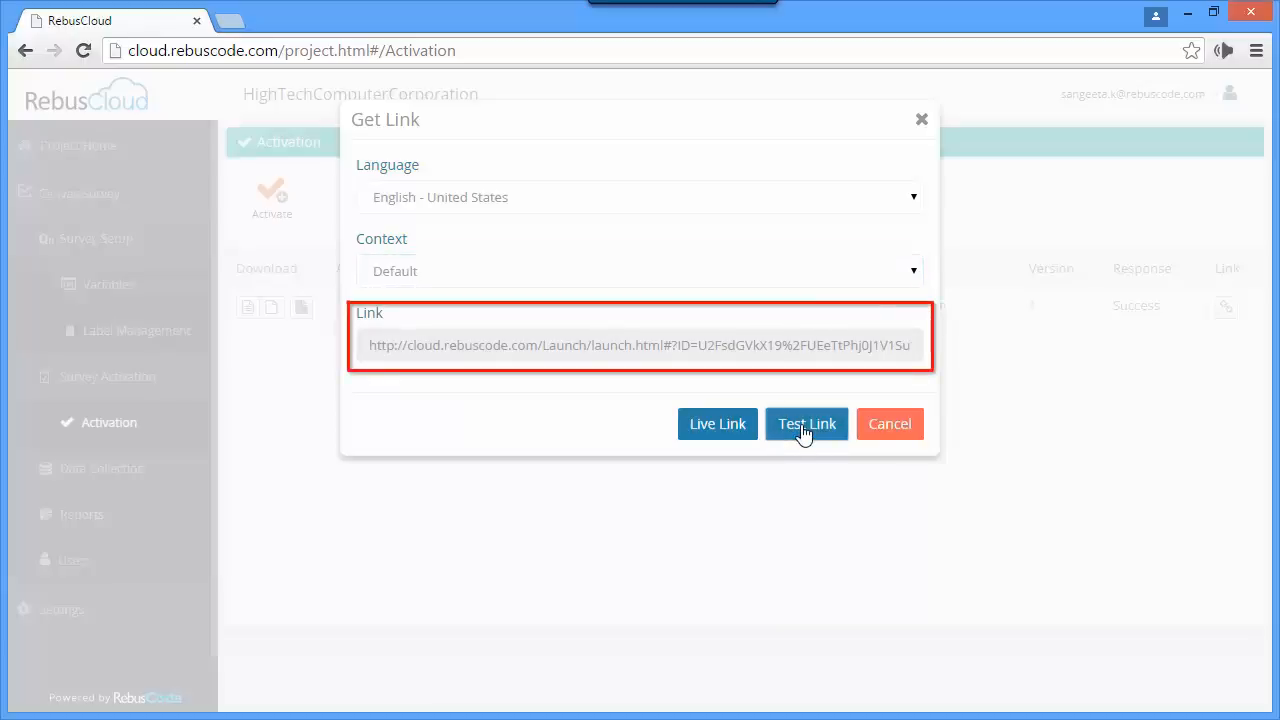
# - Copy the generated test link and open it in a new browser tab
pyautogui.click(783, 355)
pyautogui.hotkey('ctrl', 'a')
pyautogui.rightClick(783, 355)
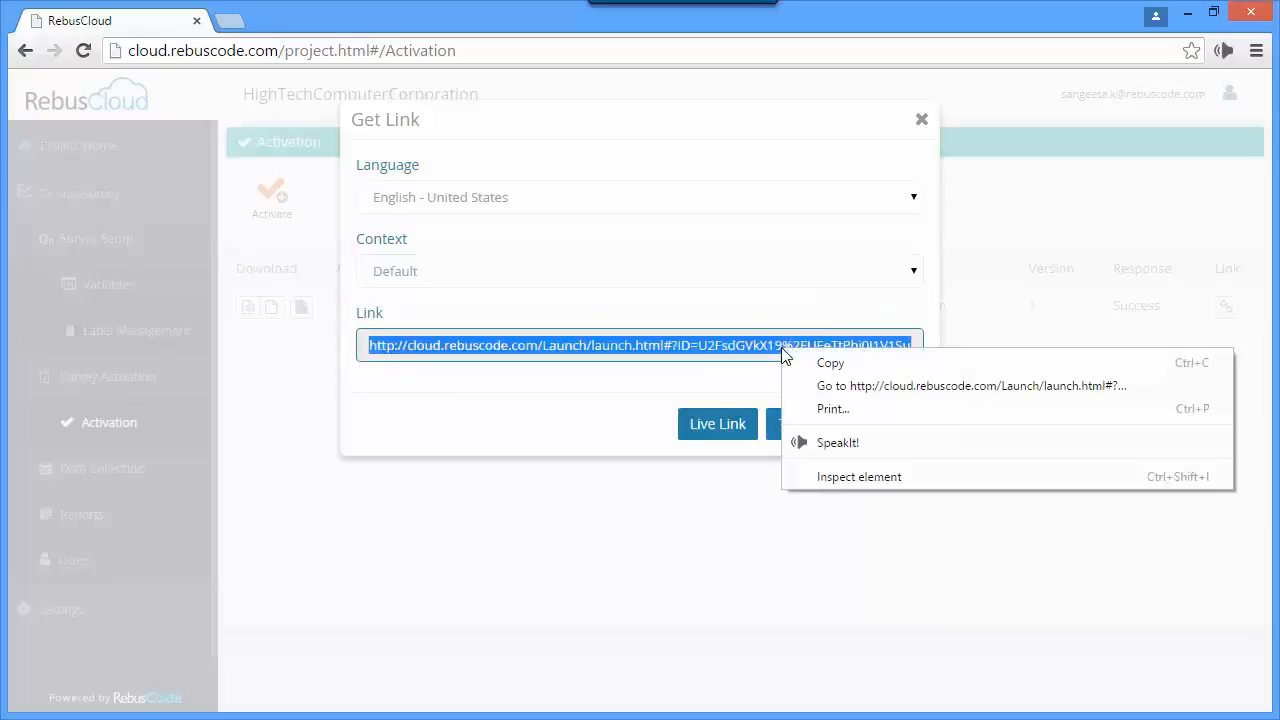
pyautogui.click(822, 373)
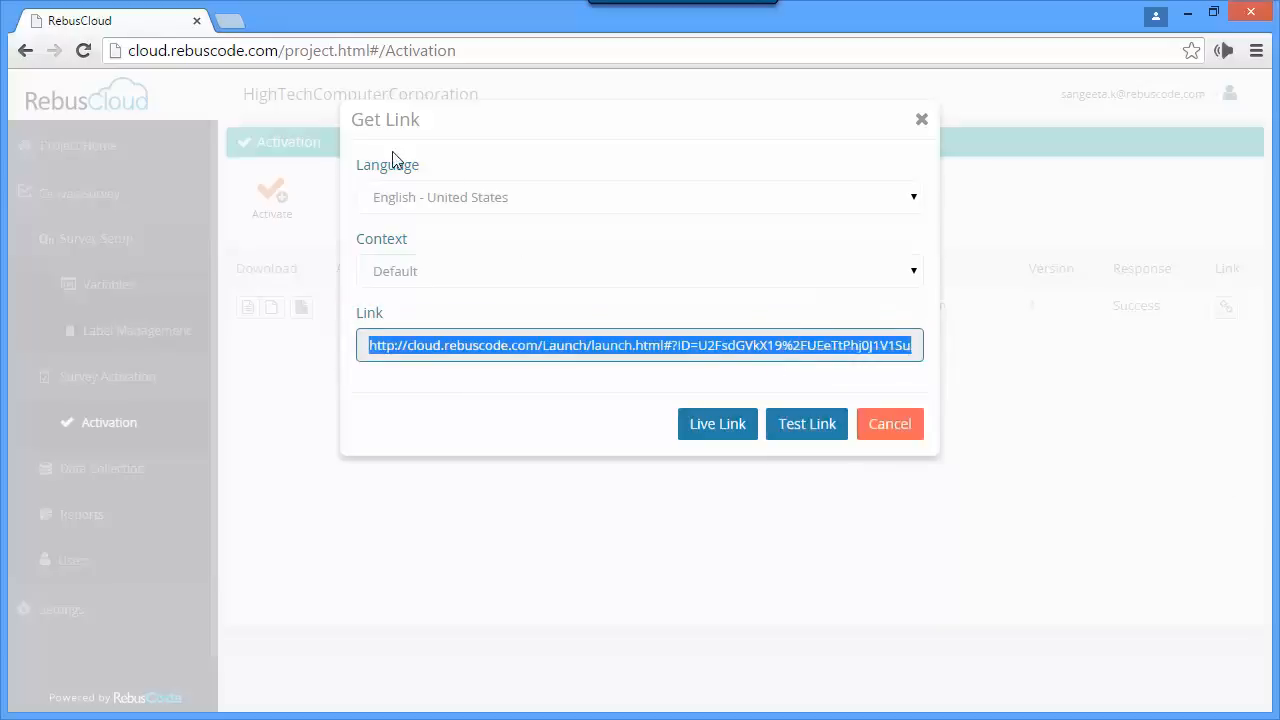
pyautogui.click(235, 21)
pyautogui.rightClick(185, 50)
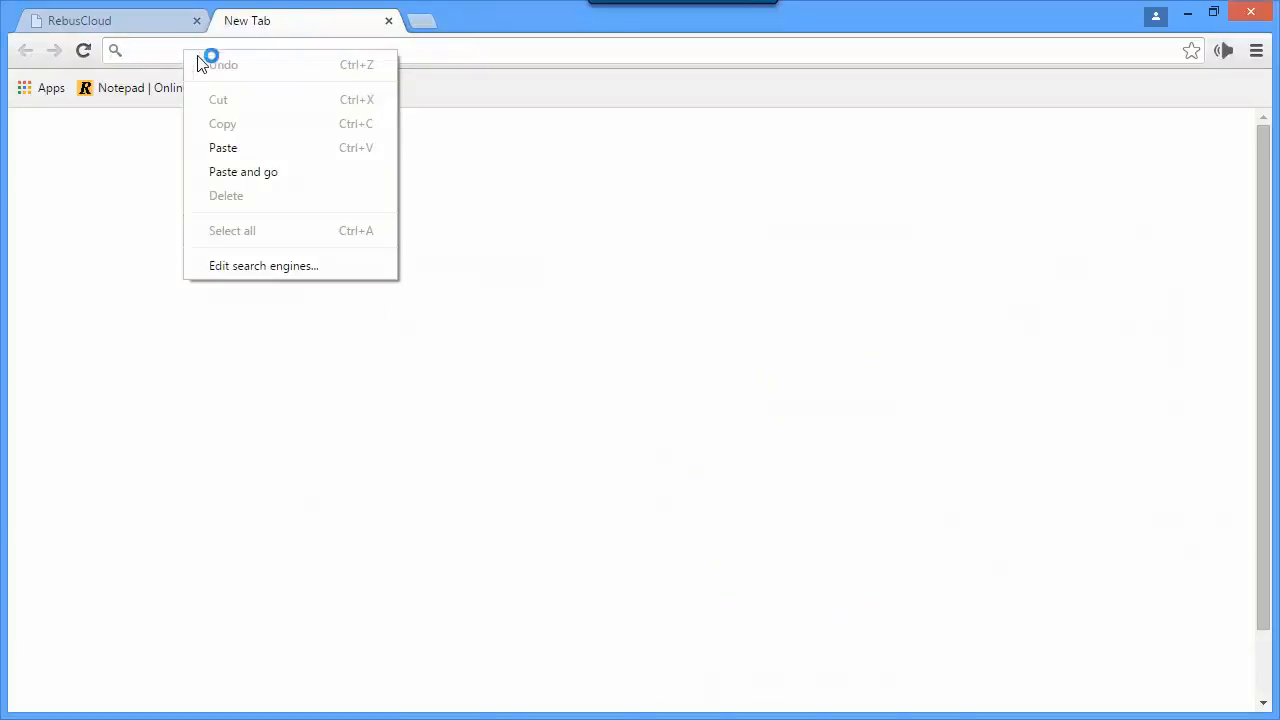
pyautogui.click(248, 170)
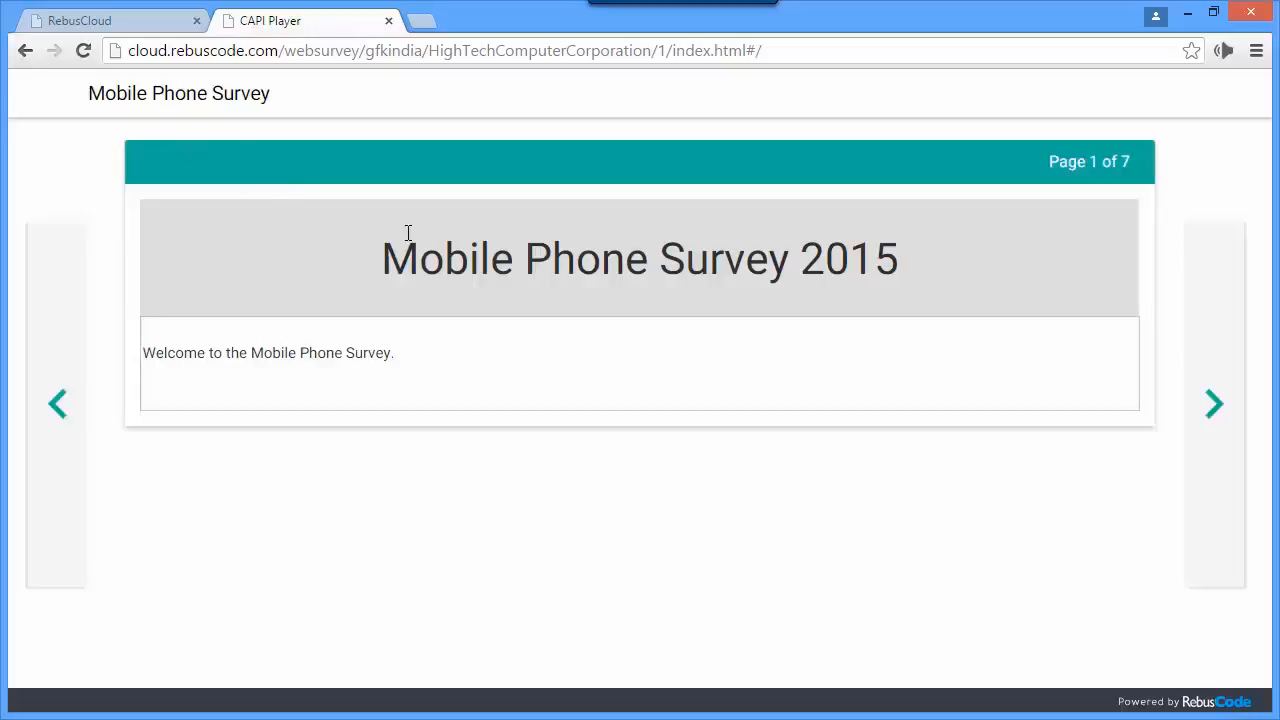
# - Test the survey by answering Female for gender, Yes I do for having a working phone, and 2 for the number of phones
pyautogui.click(1214, 404)
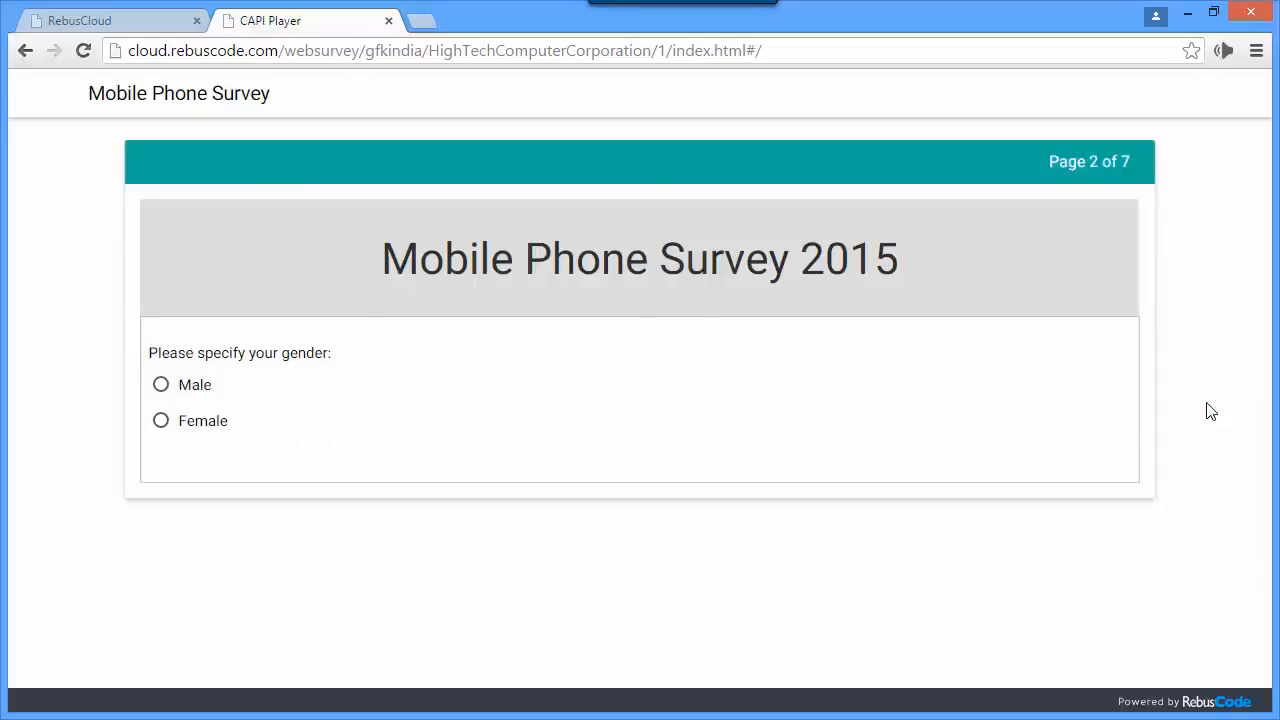
pyautogui.click(161, 421)
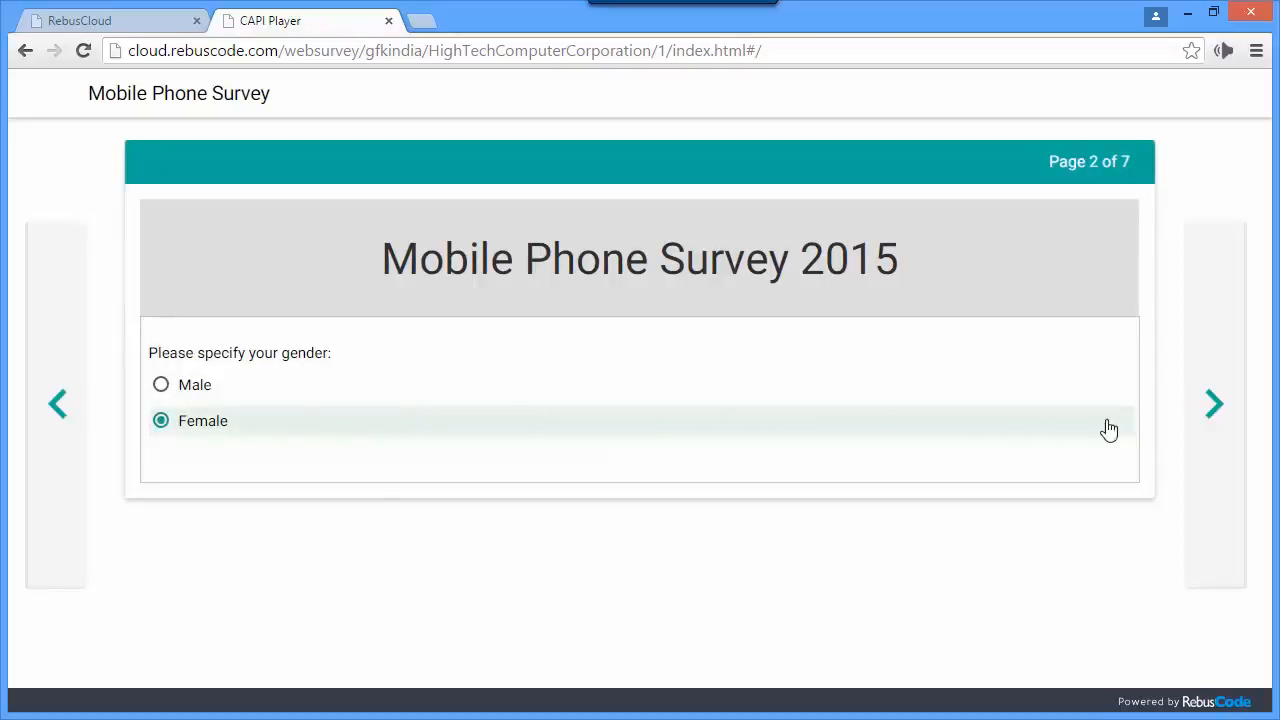
pyautogui.click(1212, 415)
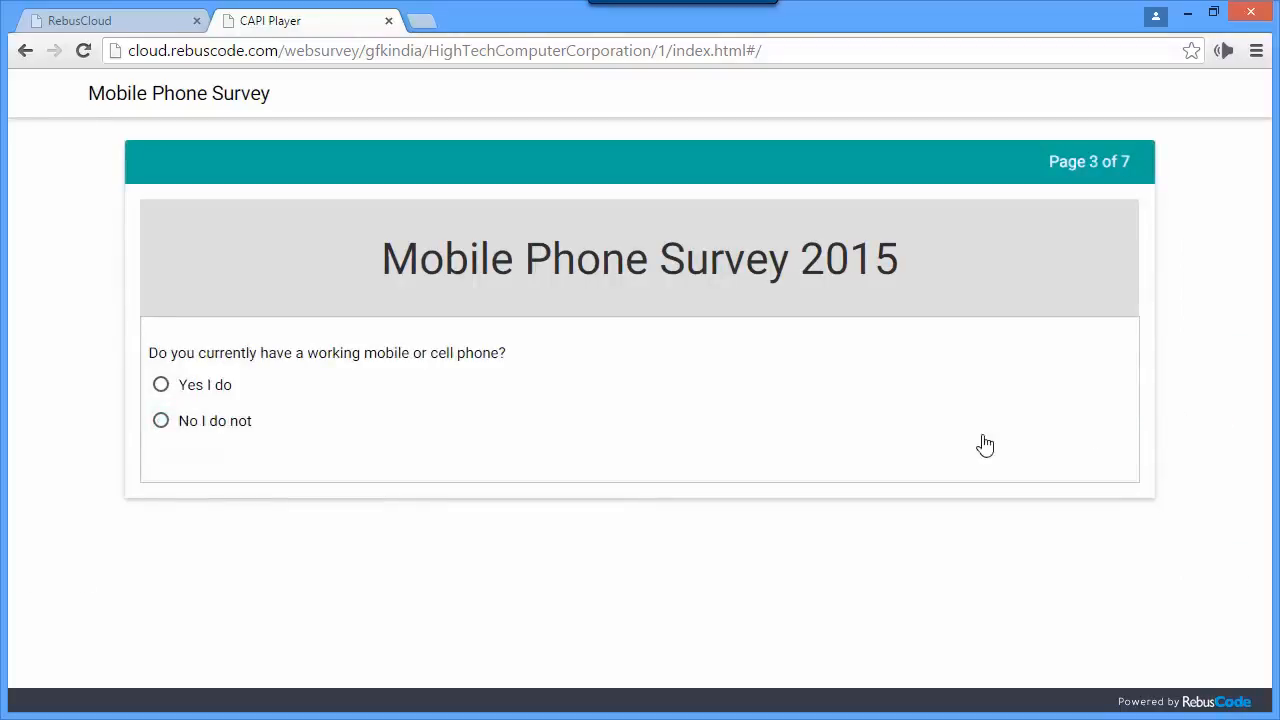
pyautogui.click(161, 387)
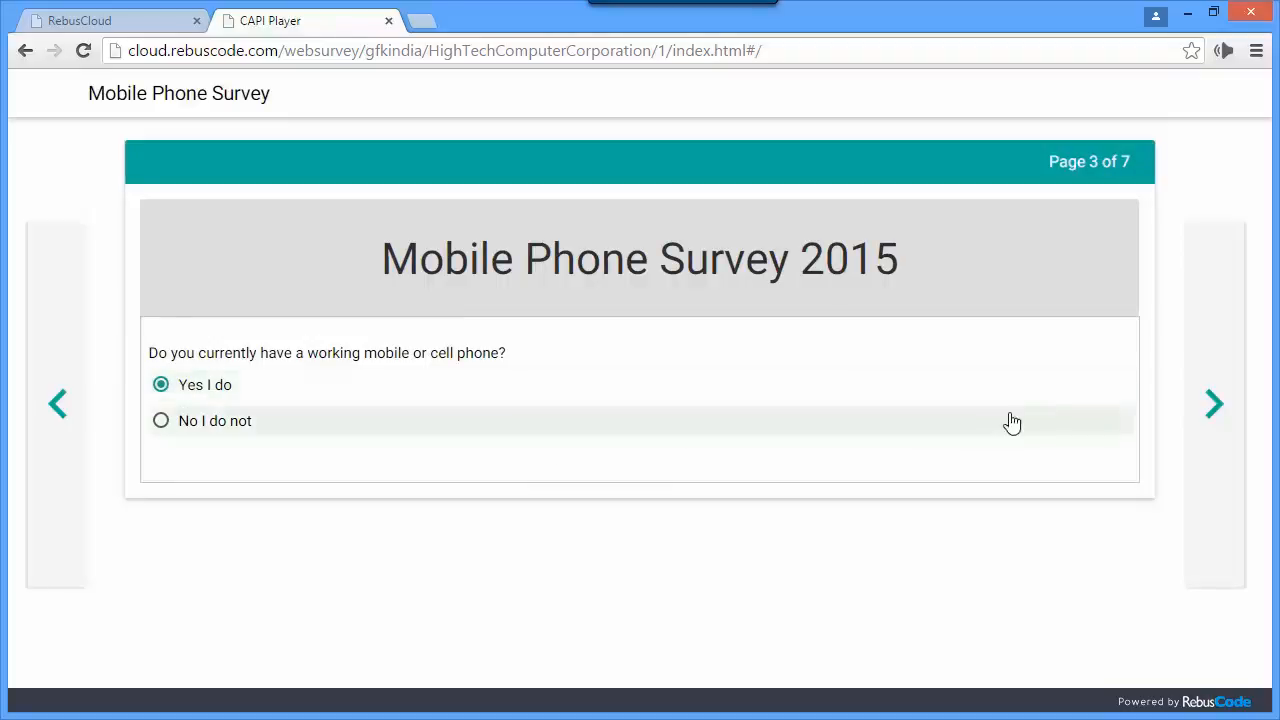
pyautogui.click(1214, 405)
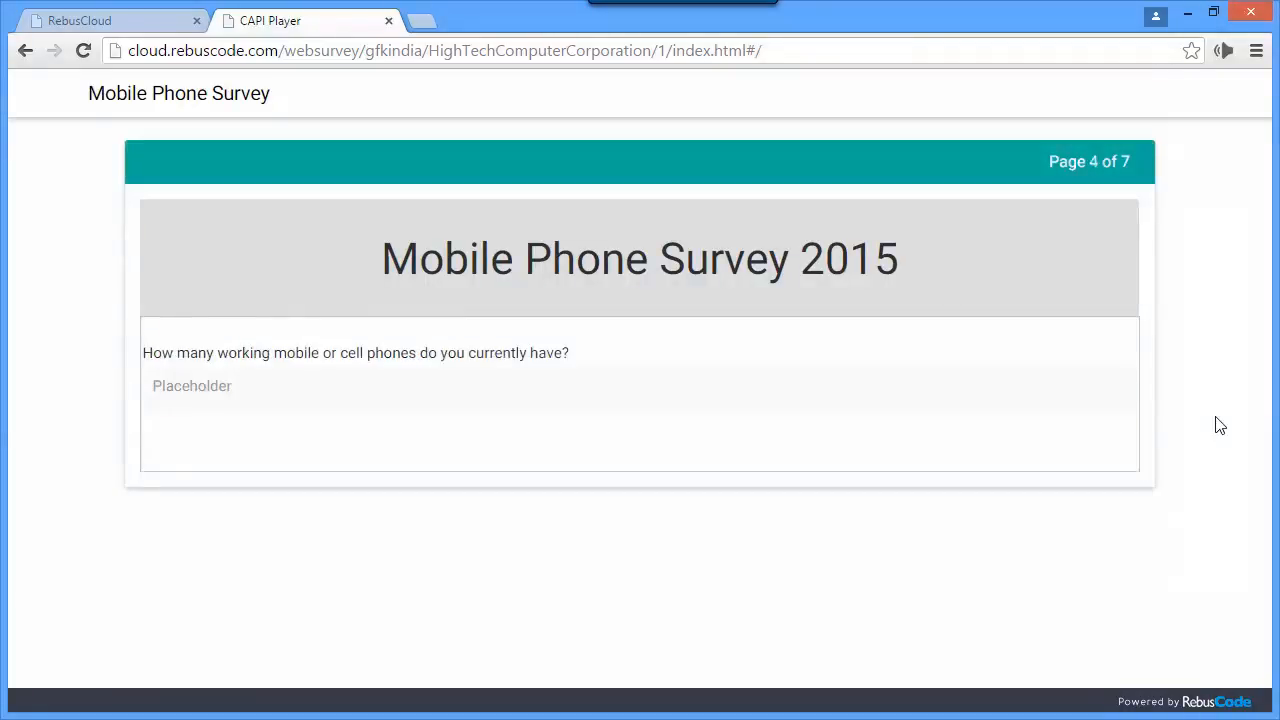
pyautogui.click(231, 386)
pyautogui.write('2')
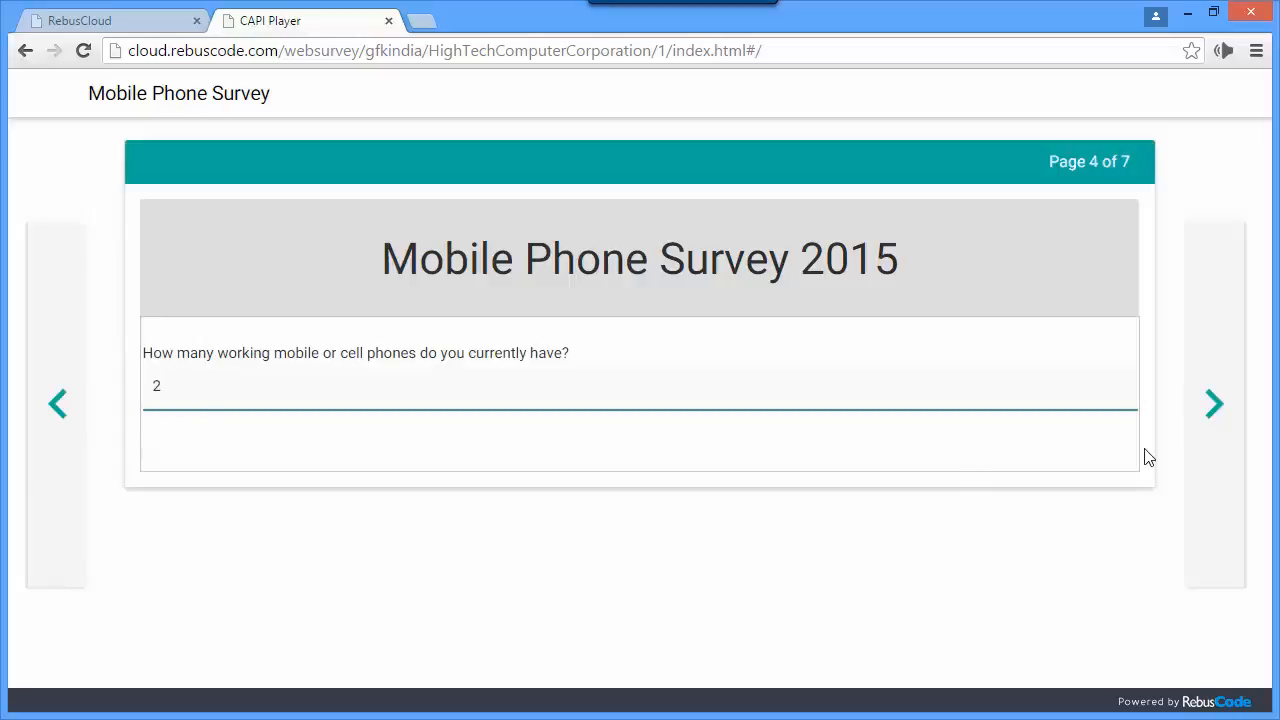
# - Answer Take photos, Play games and Others with "Surf Internet" for phone activities, and choose Make and receive phone calls as the single preferred activity
pyautogui.click(1213, 418)
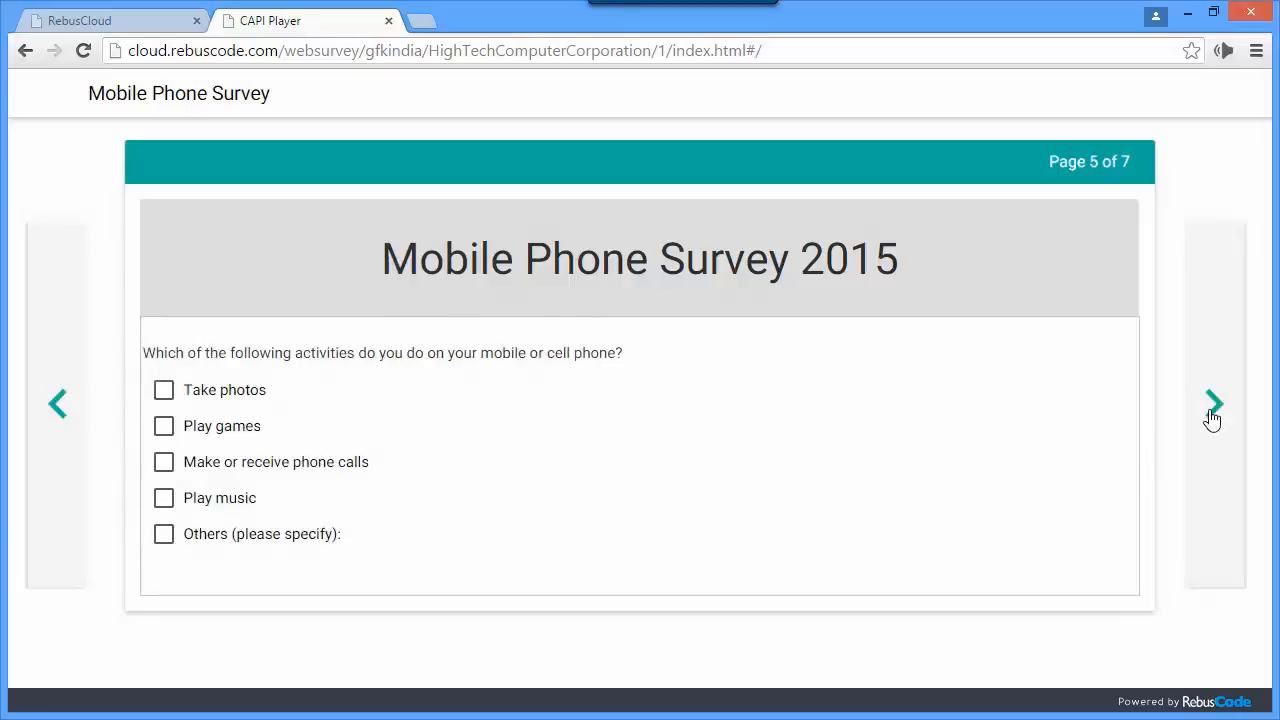
pyautogui.click(164, 393)
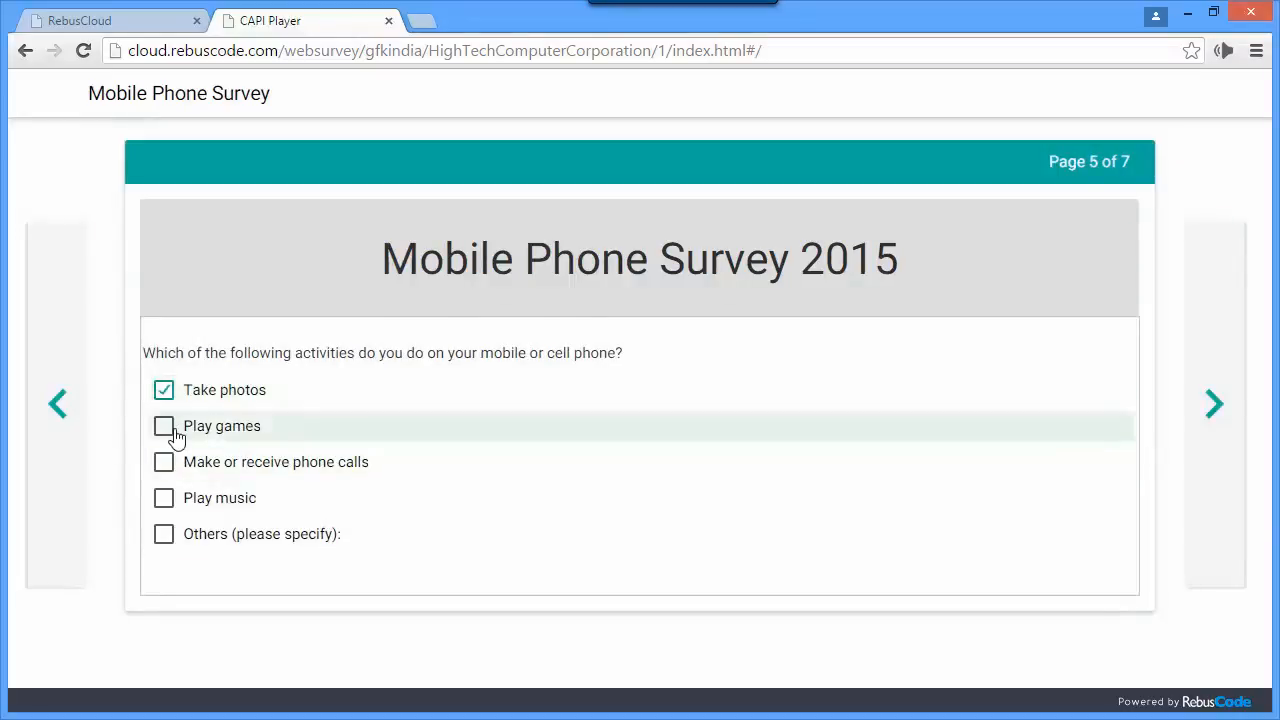
pyautogui.click(166, 428)
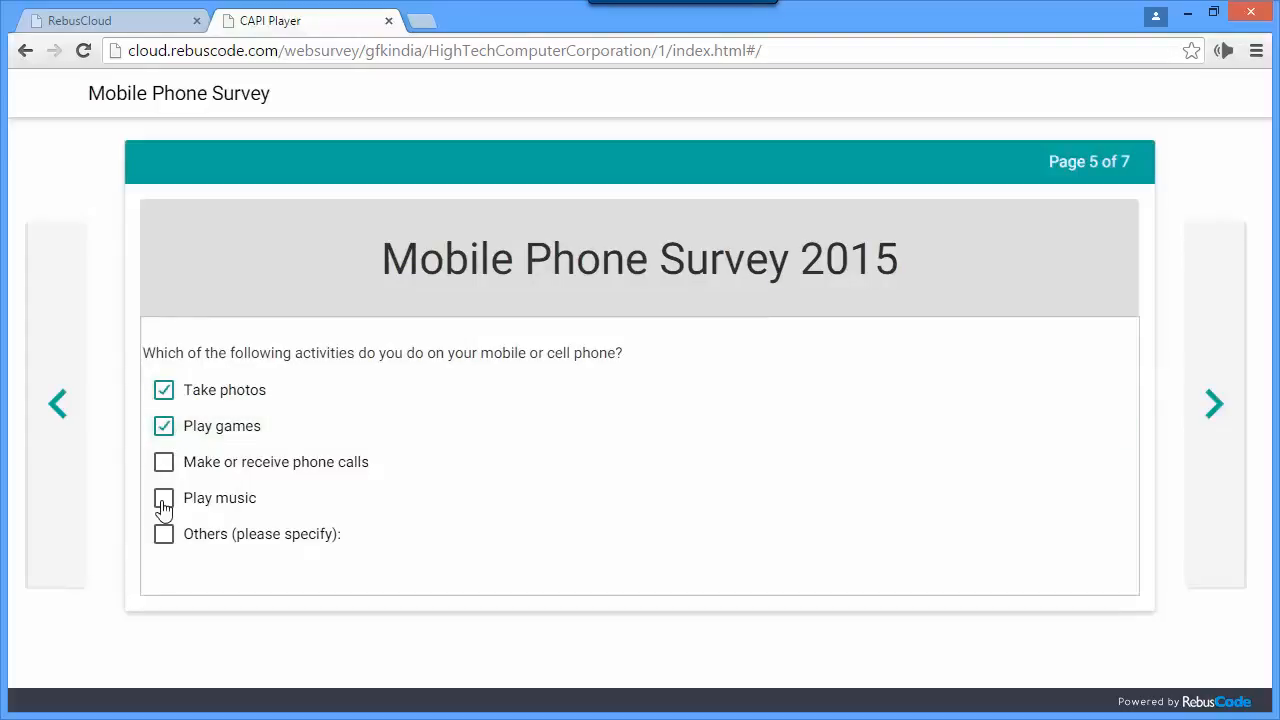
pyautogui.click(164, 534)
pyautogui.click(173, 571)
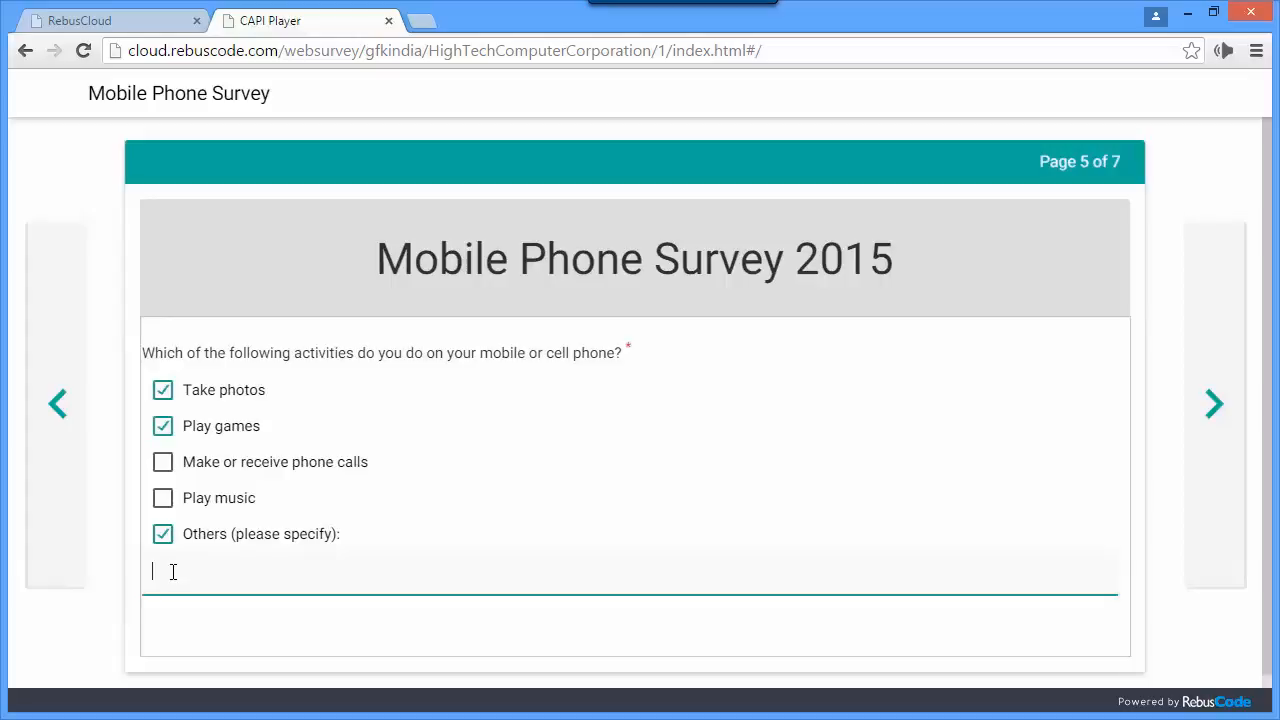
pyautogui.write('Surf Internet')
pyautogui.click(1211, 408)
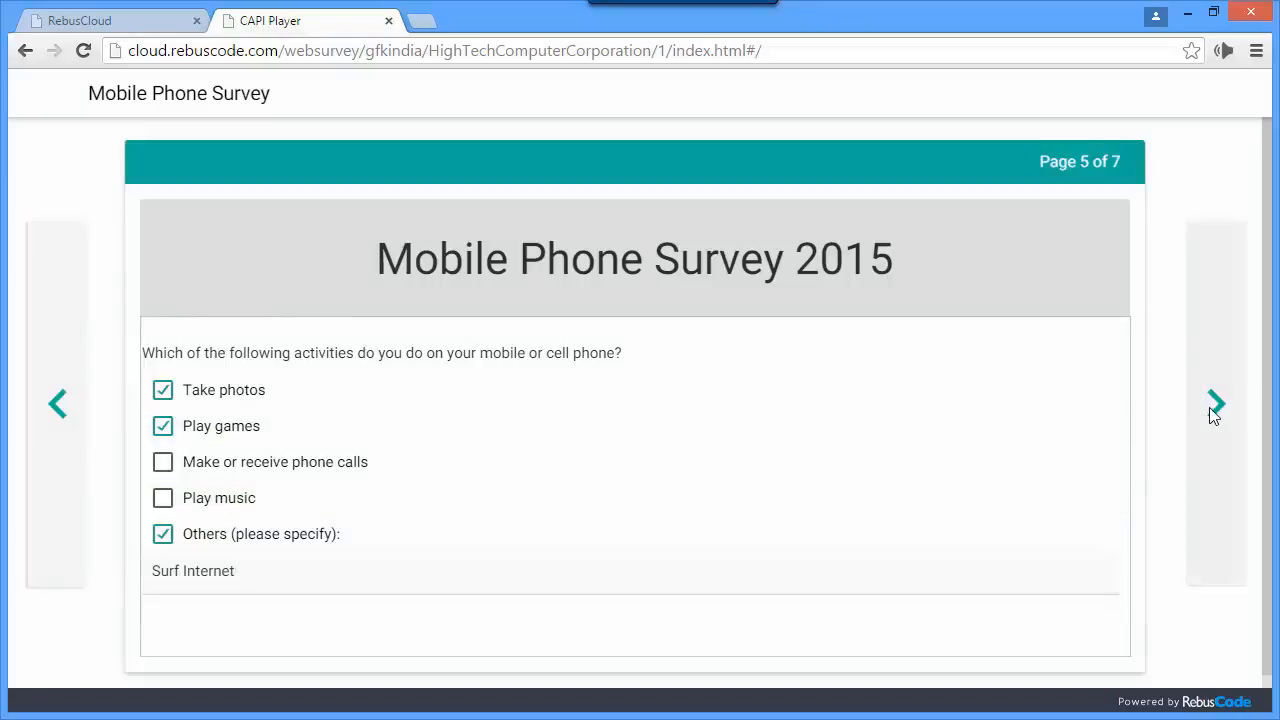
pyautogui.click(161, 389)
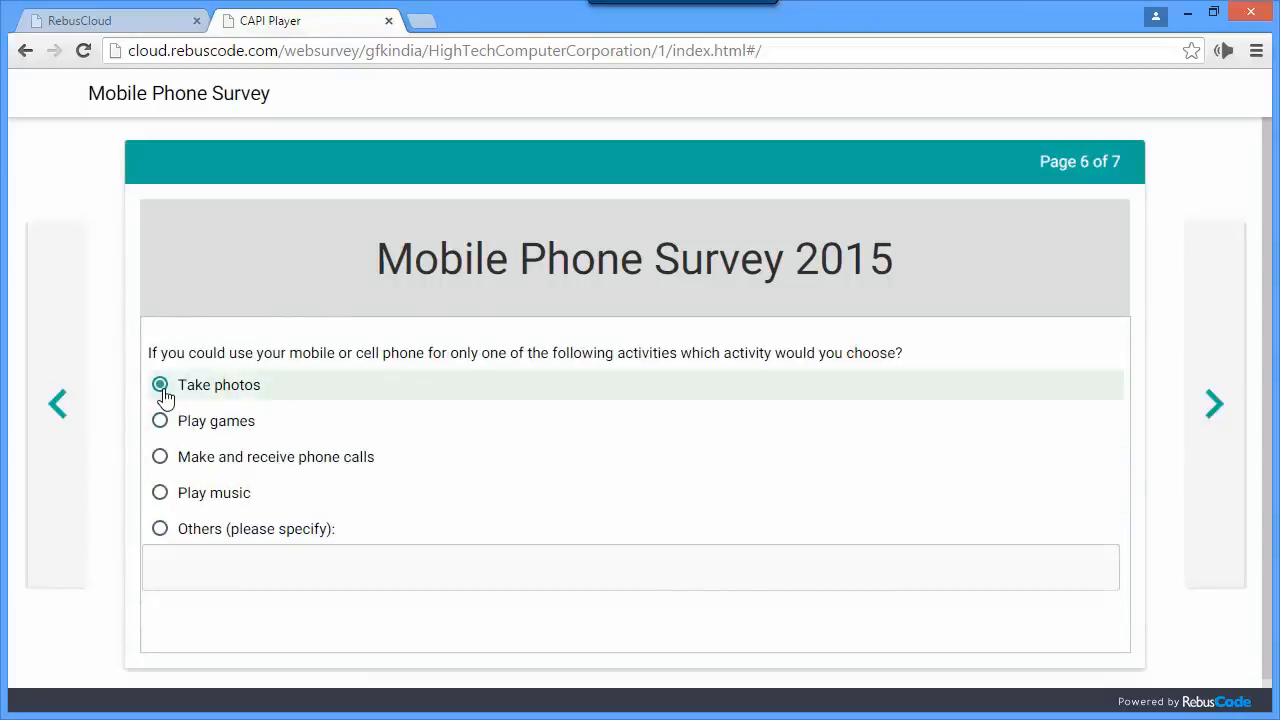
pyautogui.click(164, 461)
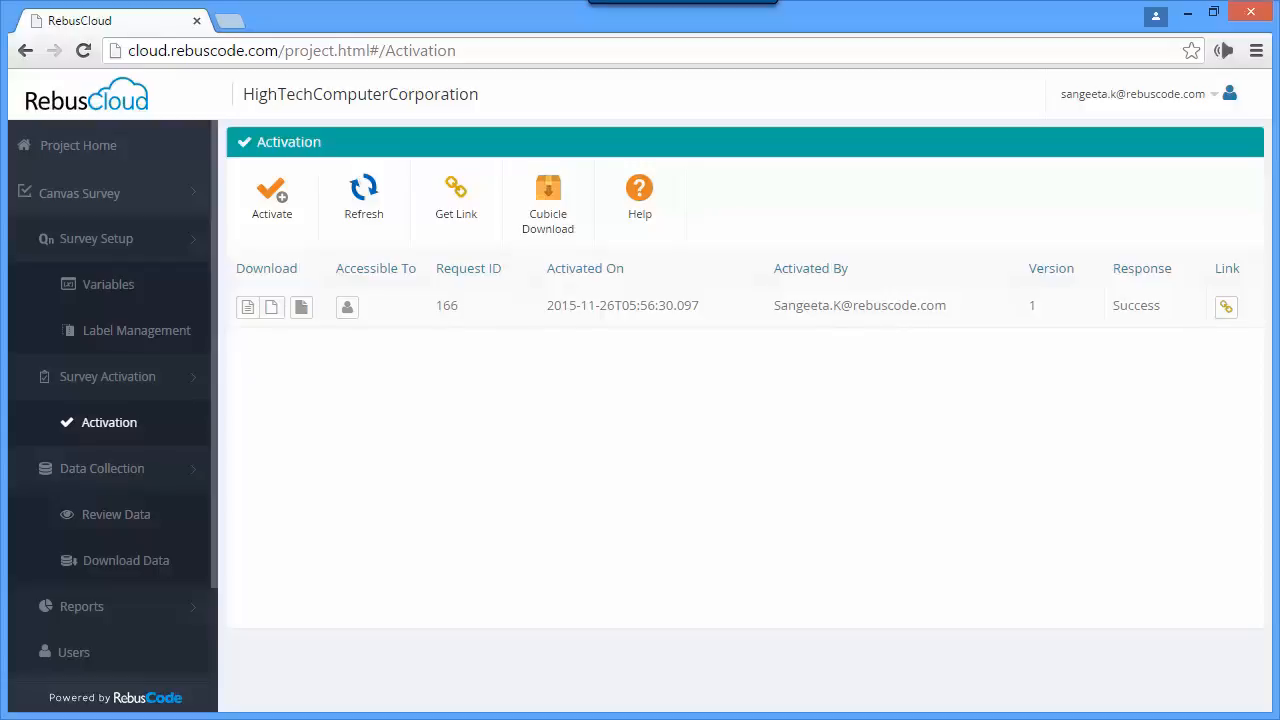
# - Generate a live link for the activated survey with language English - United States and context Default
pyautogui.click(1227, 318)
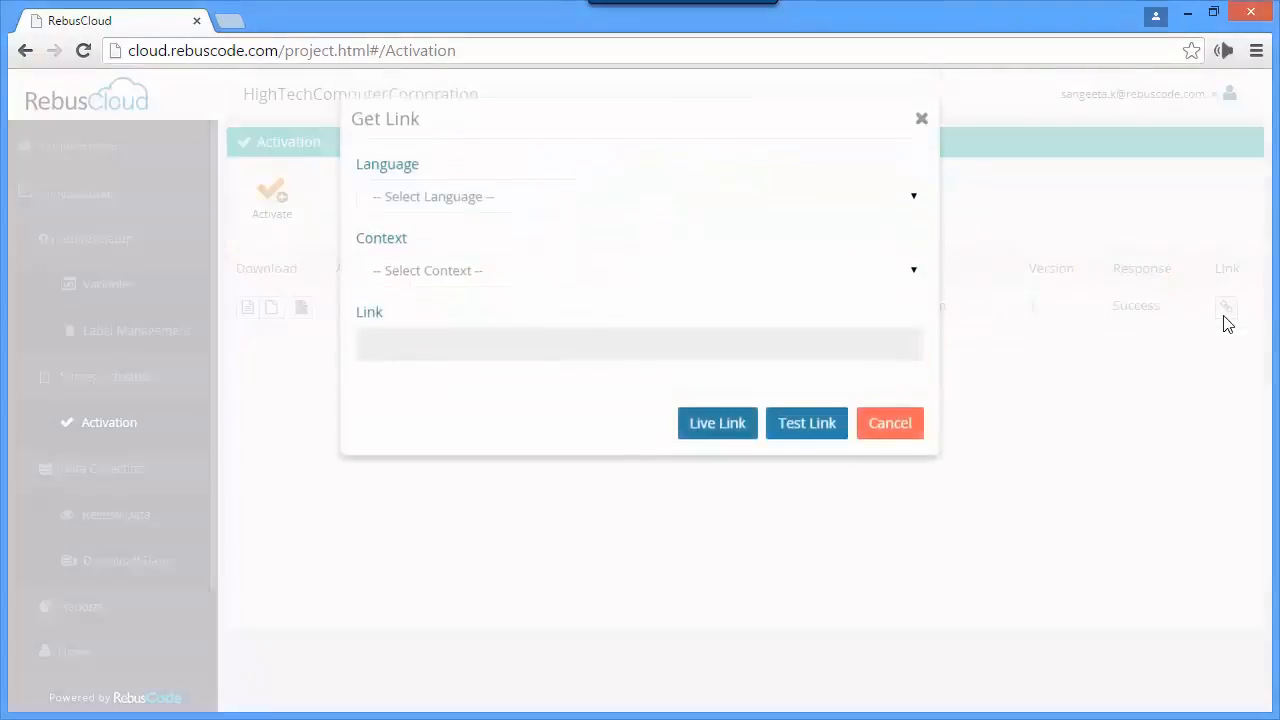
pyautogui.click(899, 206)
pyautogui.click(849, 225)
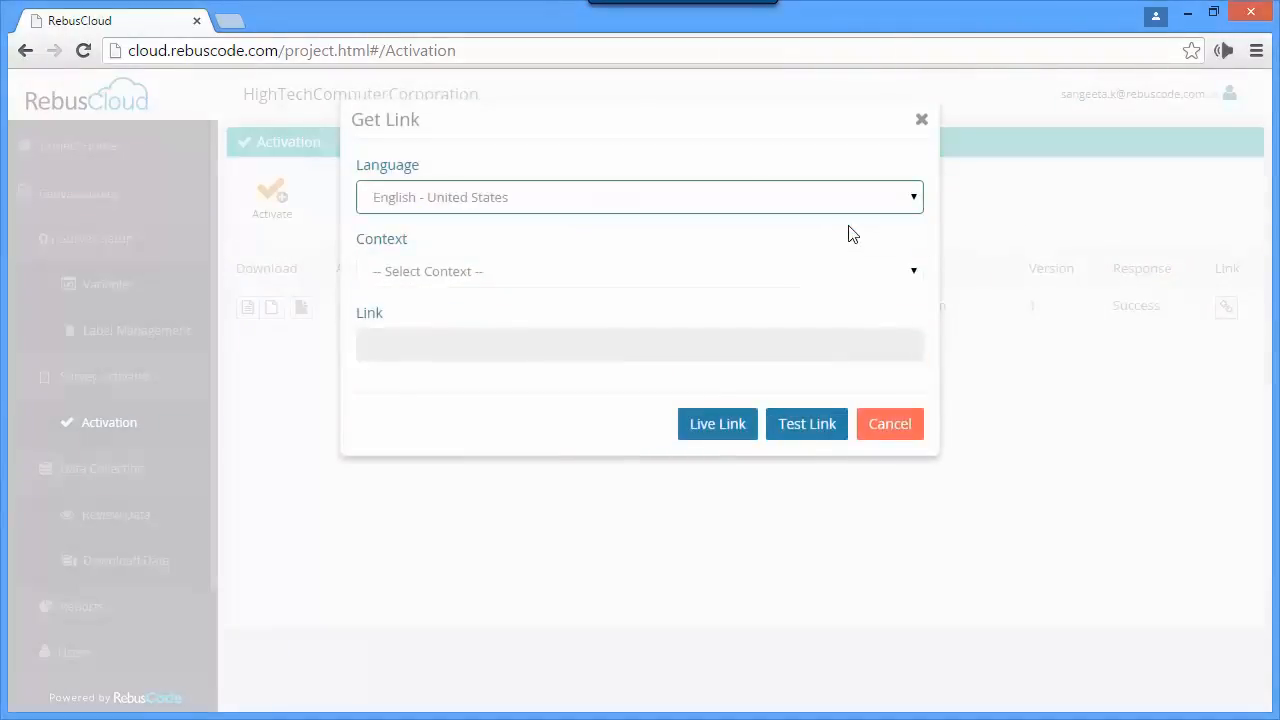
pyautogui.click(899, 274)
pyautogui.click(811, 300)
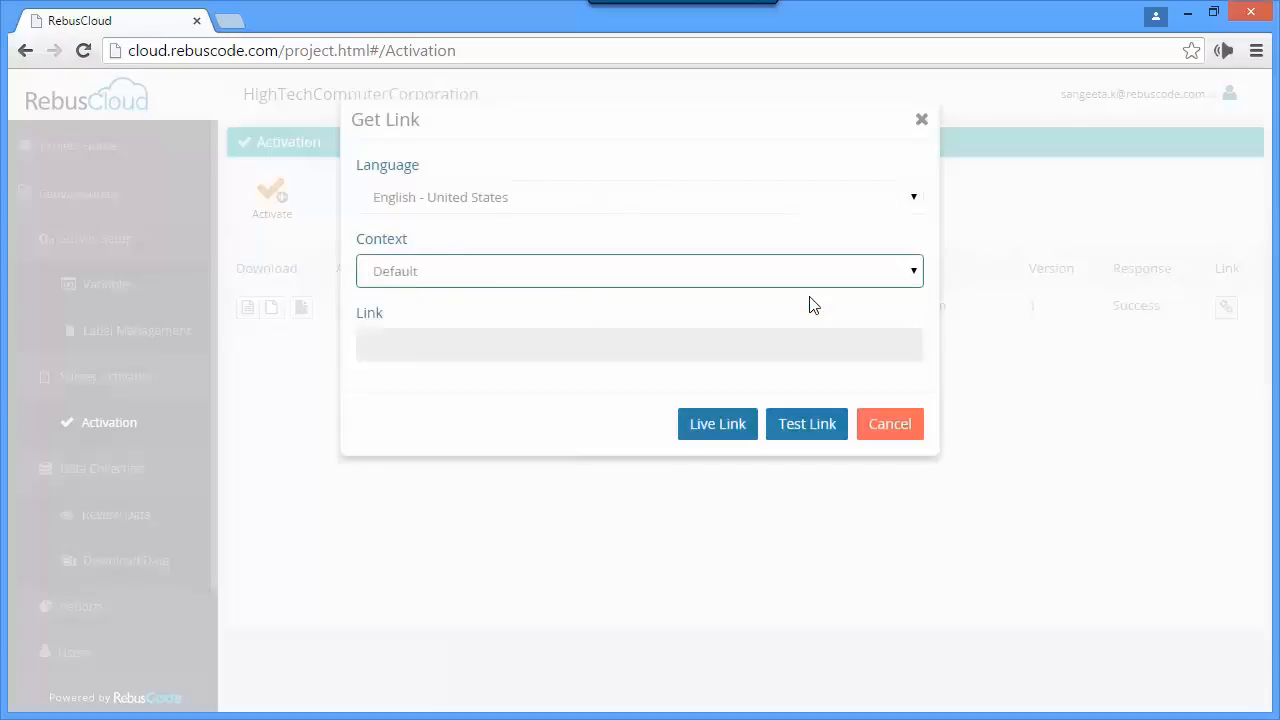
pyautogui.click(717, 424)
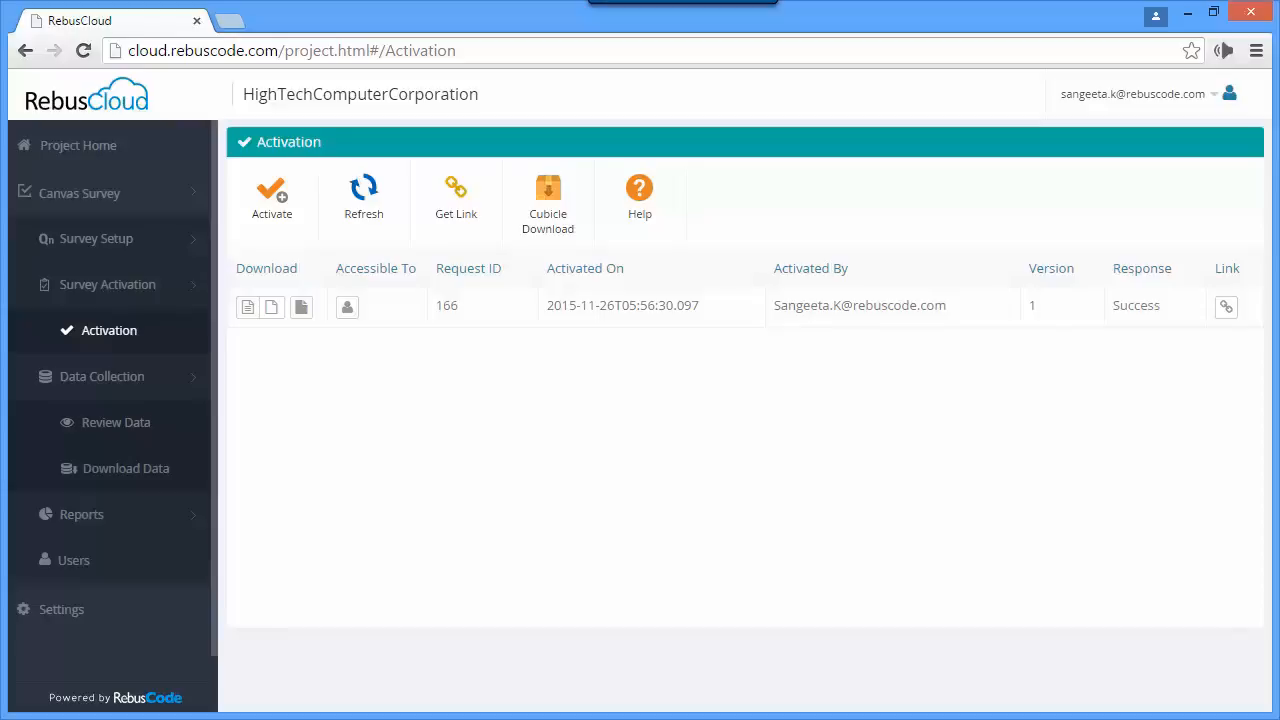
# - Open the collected survey response with ID 12 for review using language English - United States and context Default
pyautogui.click(135, 428)
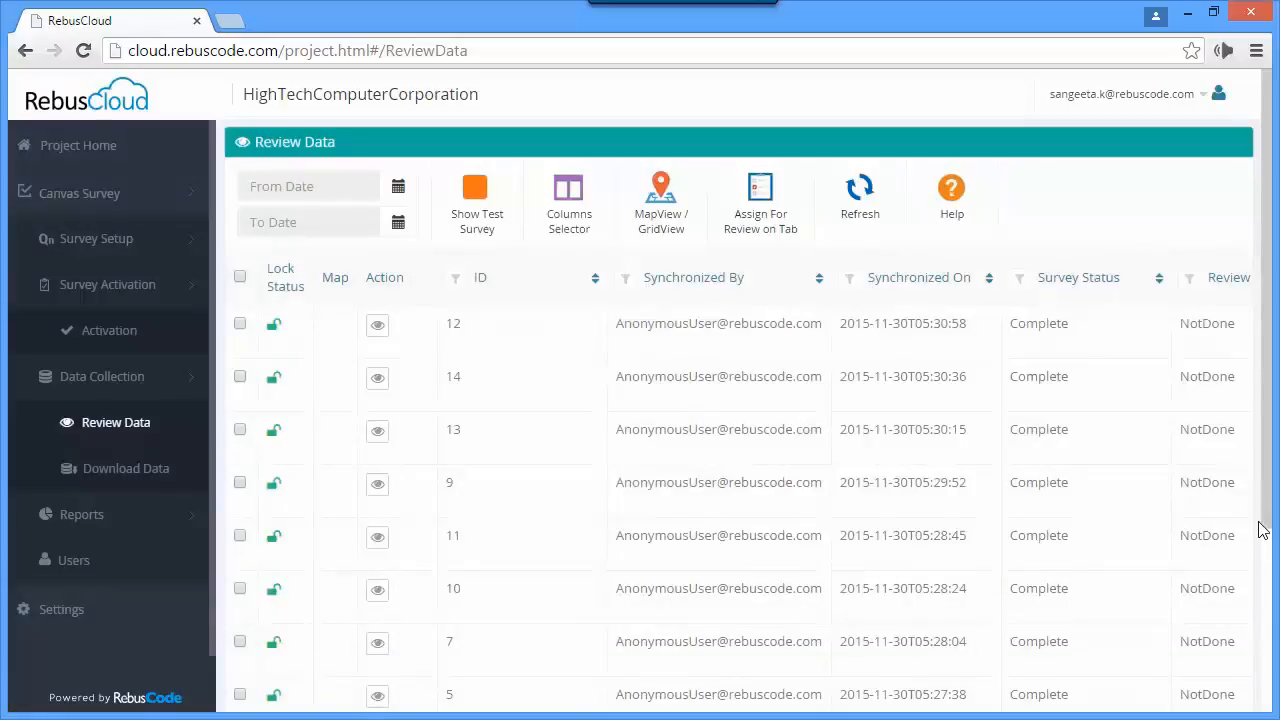
pyautogui.moveTo(1268, 520); pyautogui.dragTo(1263, 619)
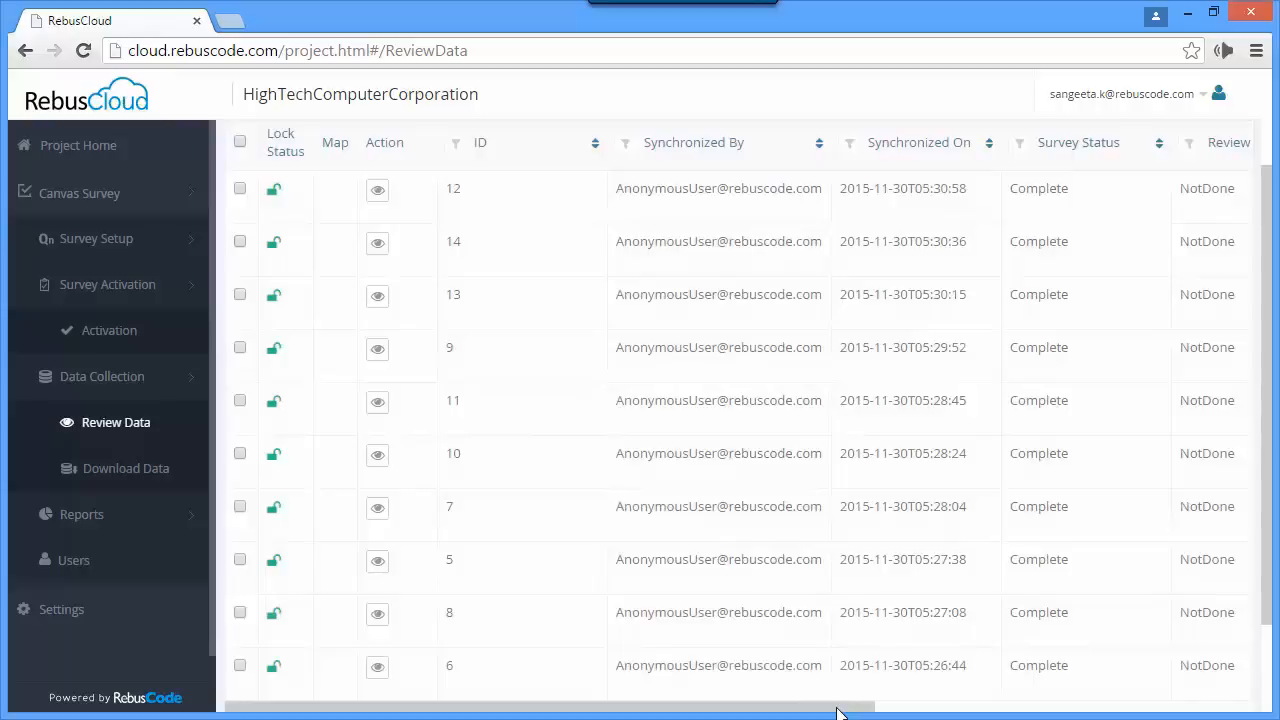
pyautogui.moveTo(837, 712); pyautogui.dragTo(923, 715)
pyautogui.moveTo(1266, 608); pyautogui.dragTo(1270, 533)
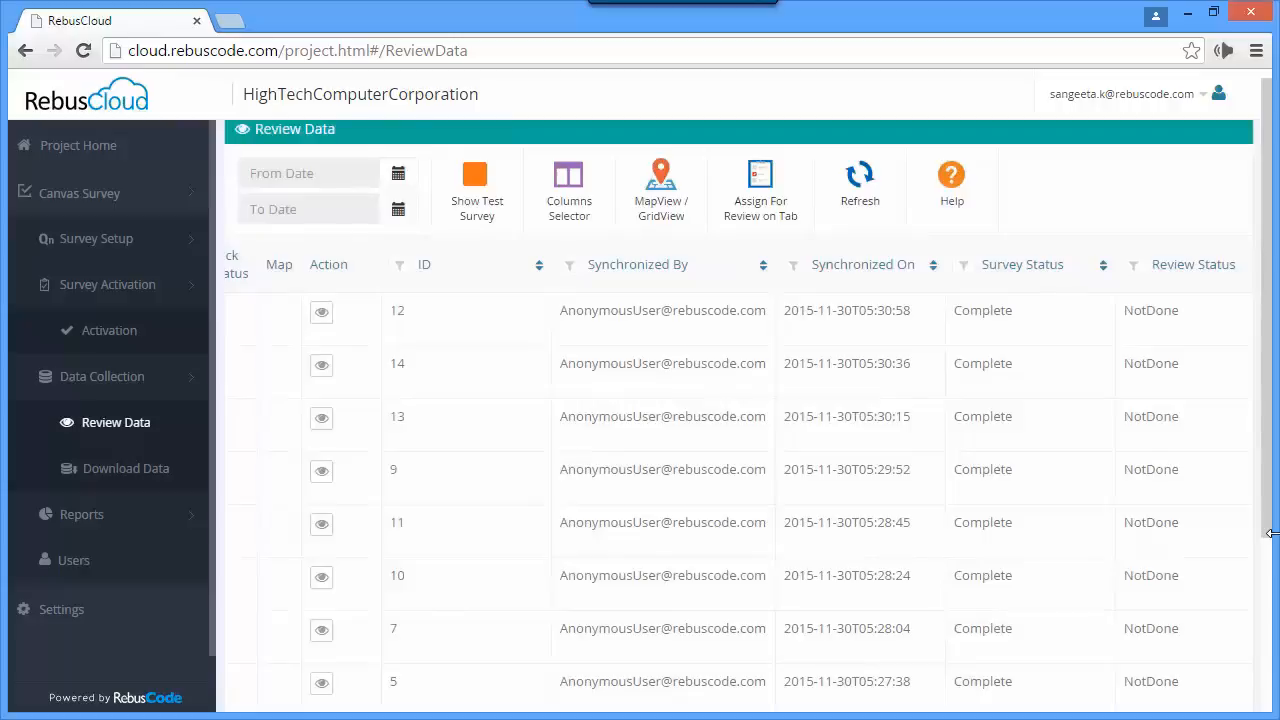
pyautogui.click(322, 320)
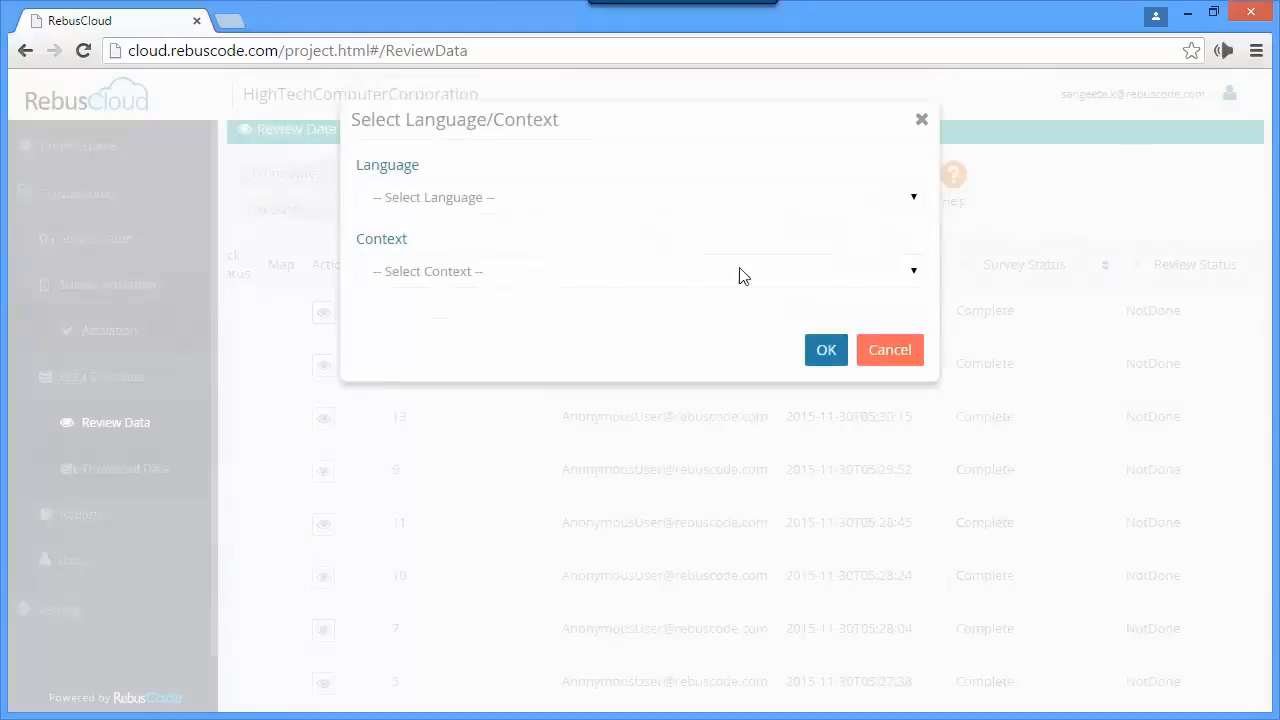
pyautogui.click(912, 200)
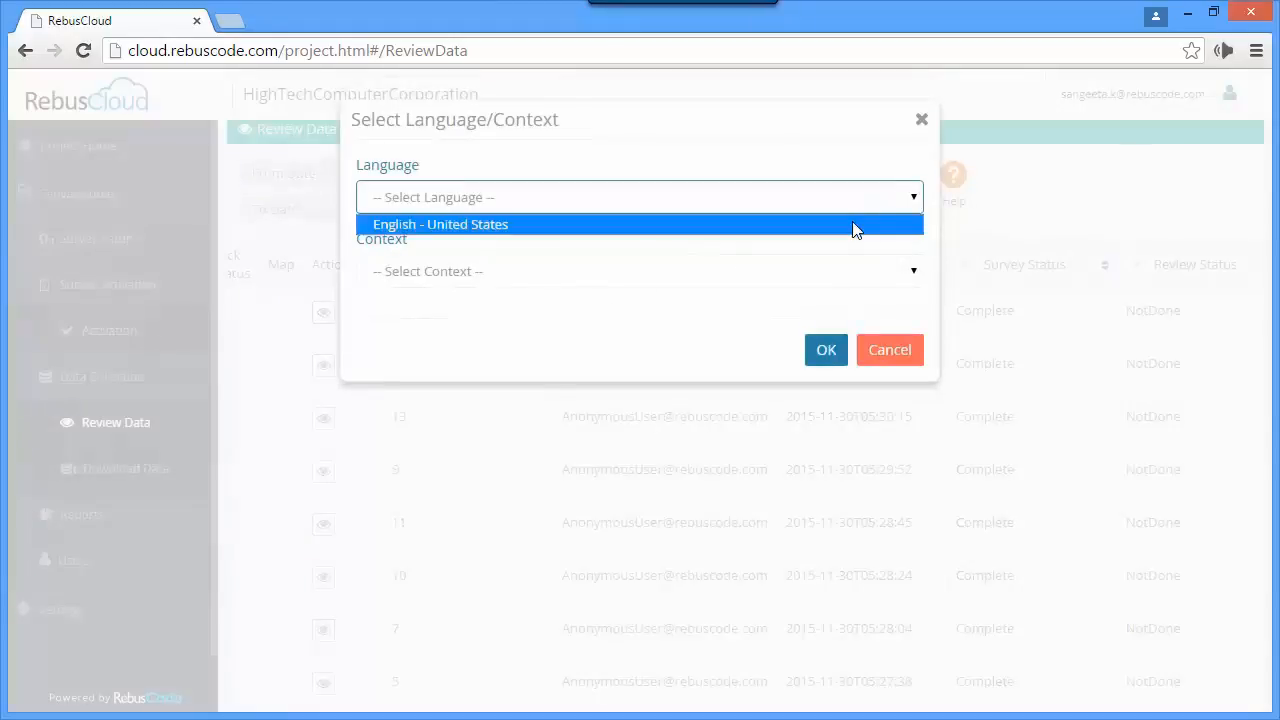
pyautogui.click(852, 226)
pyautogui.click(900, 271)
pyautogui.click(818, 305)
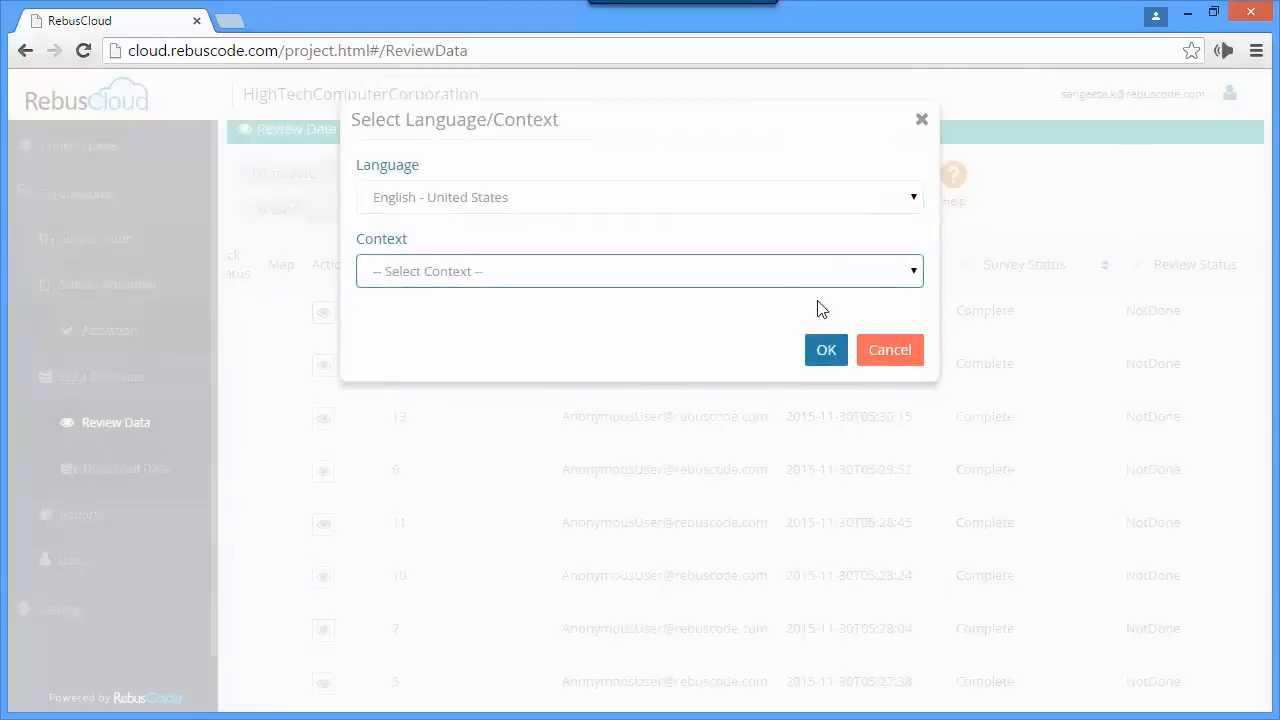
pyautogui.click(826, 352)
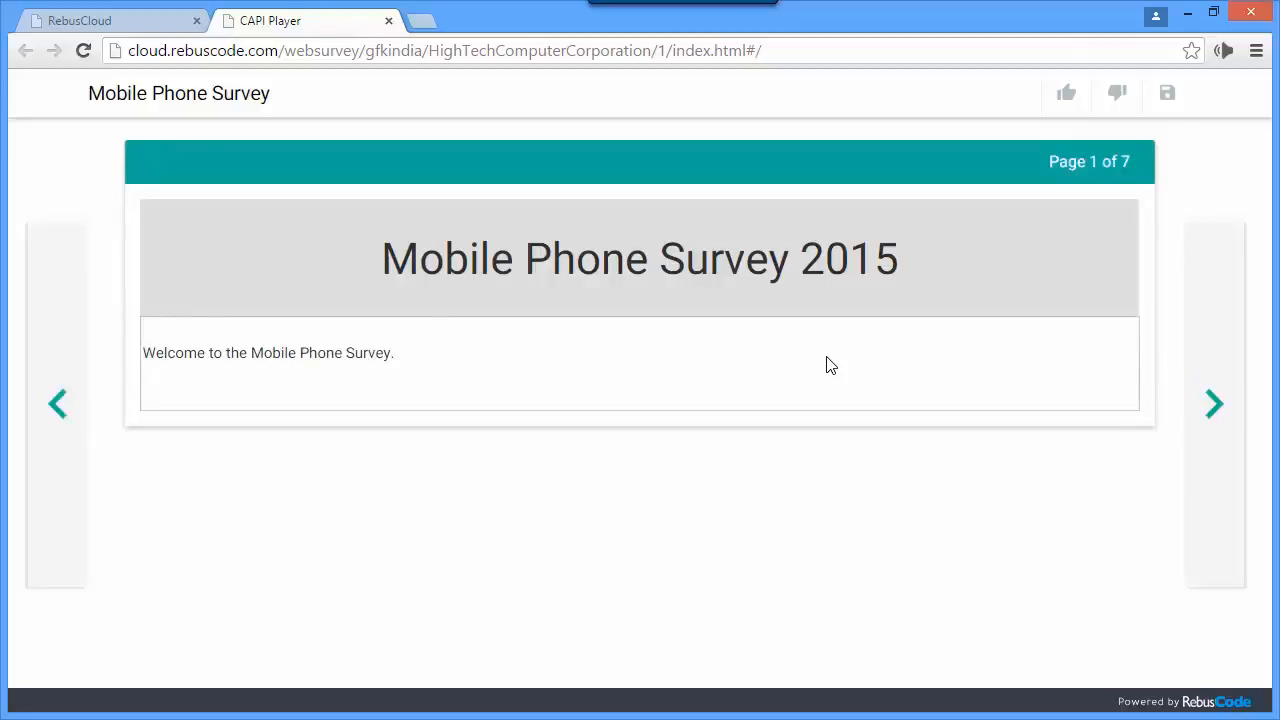
# - Add Make or receive phone calls to the phone activities in the reviewed response and save the survey
pyautogui.click(1212, 418)
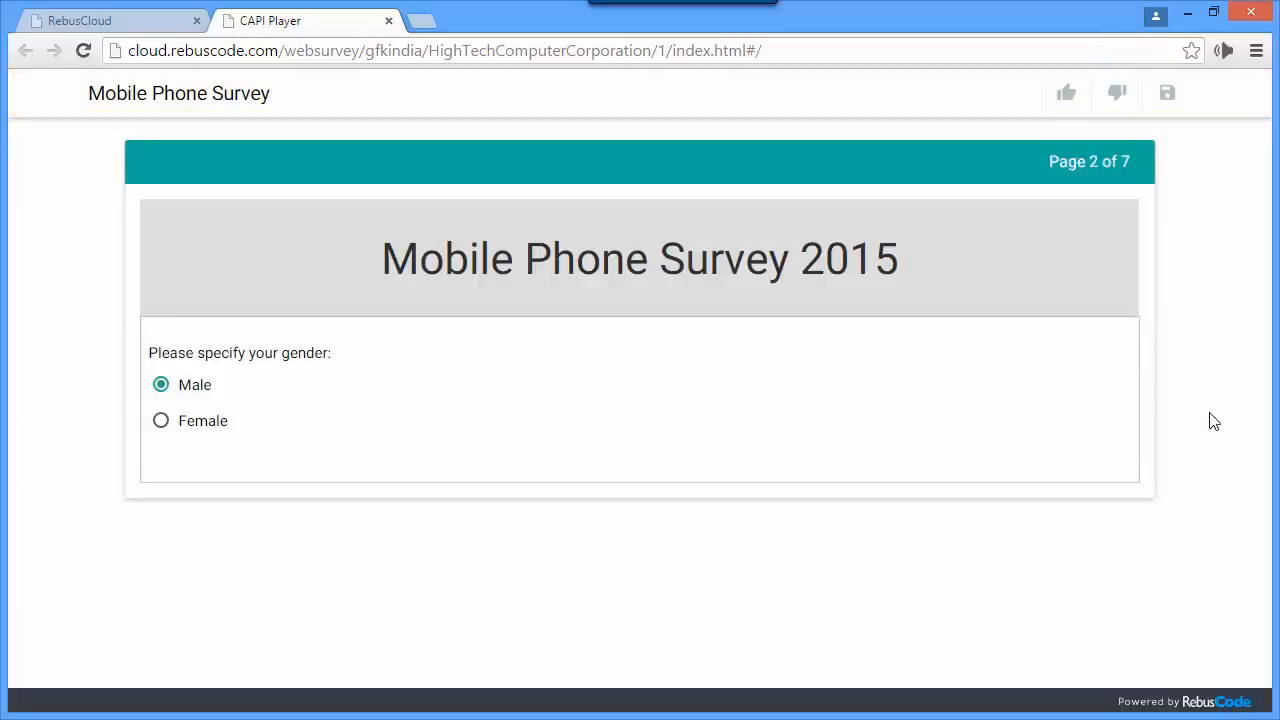
pyautogui.click(1212, 420)
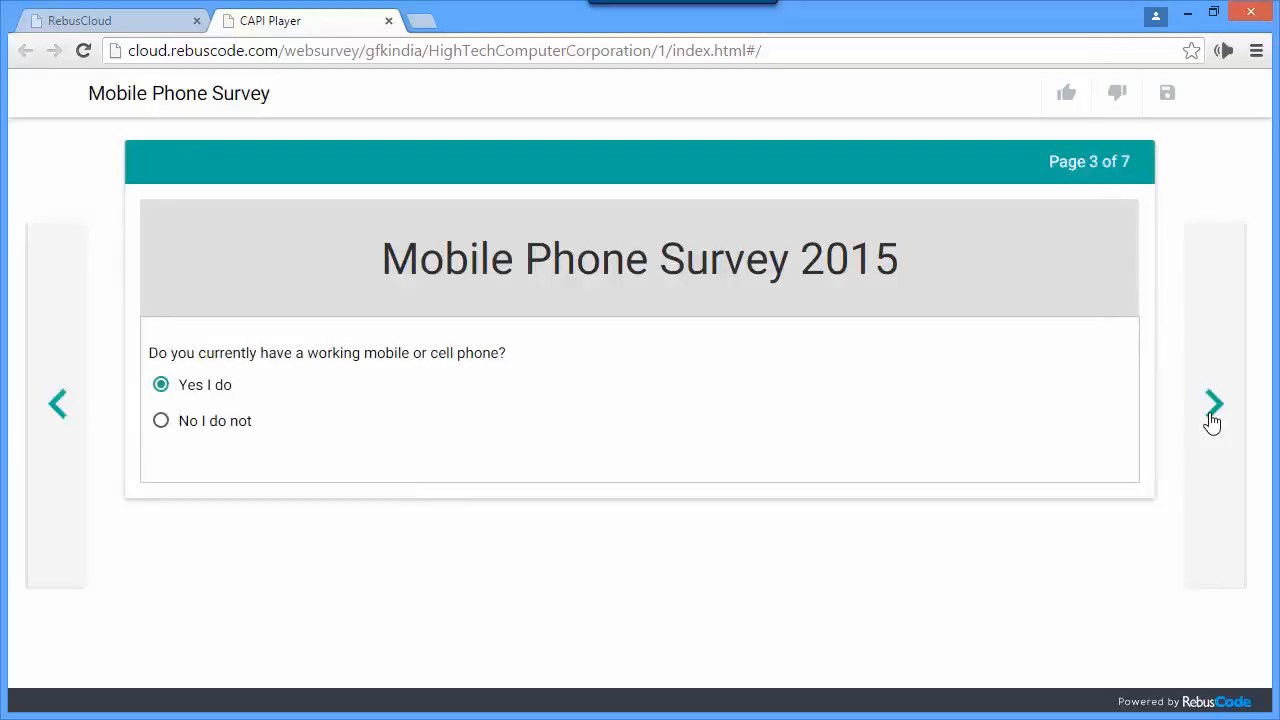
pyautogui.click(1212, 418)
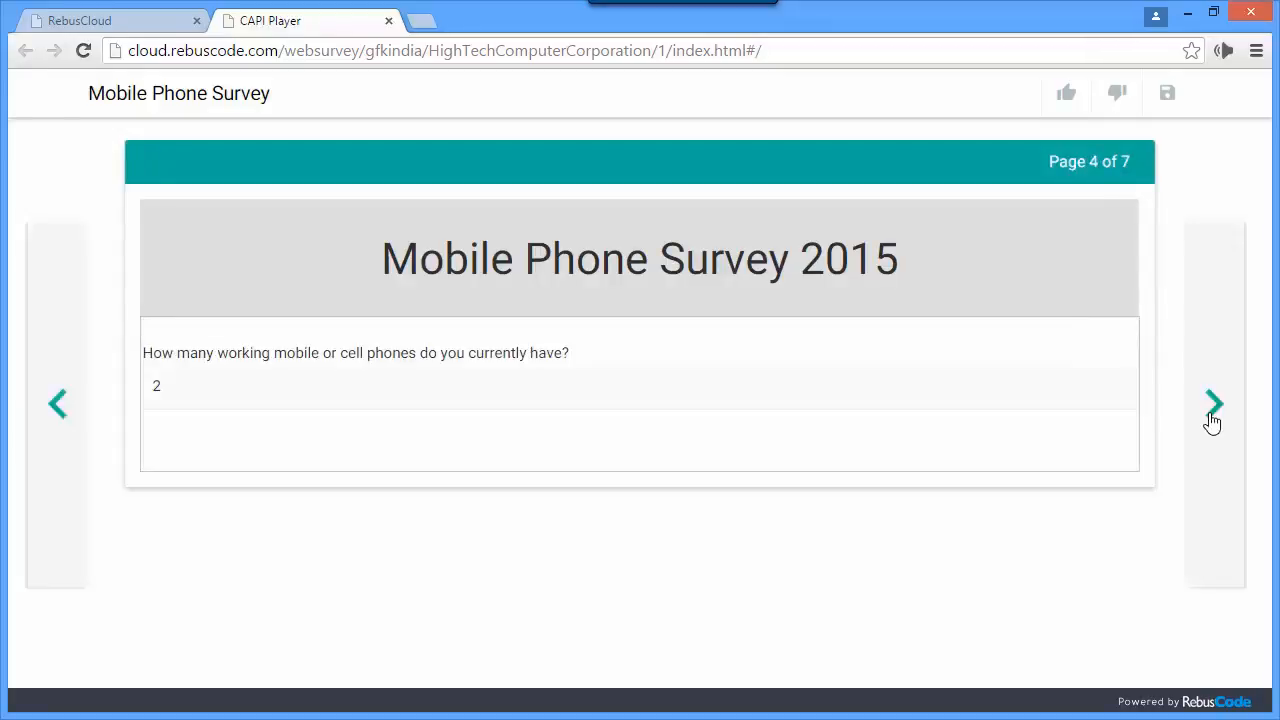
pyautogui.click(1212, 420)
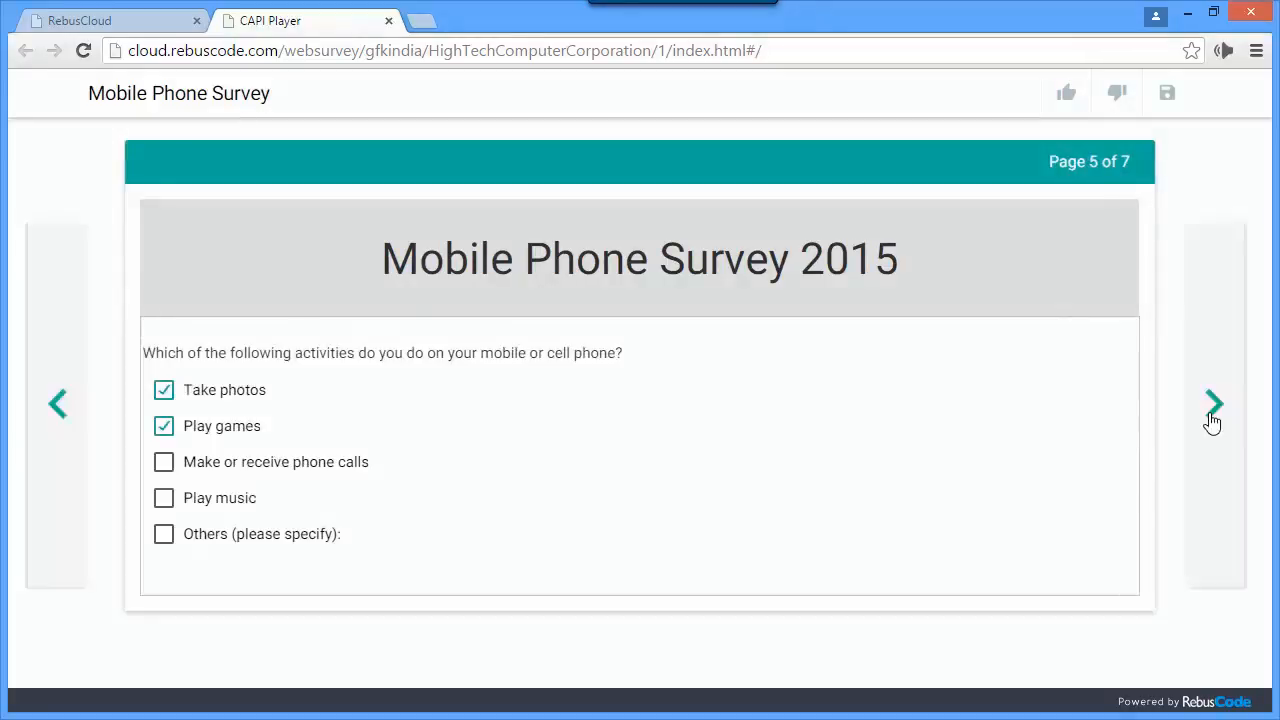
pyautogui.click(164, 465)
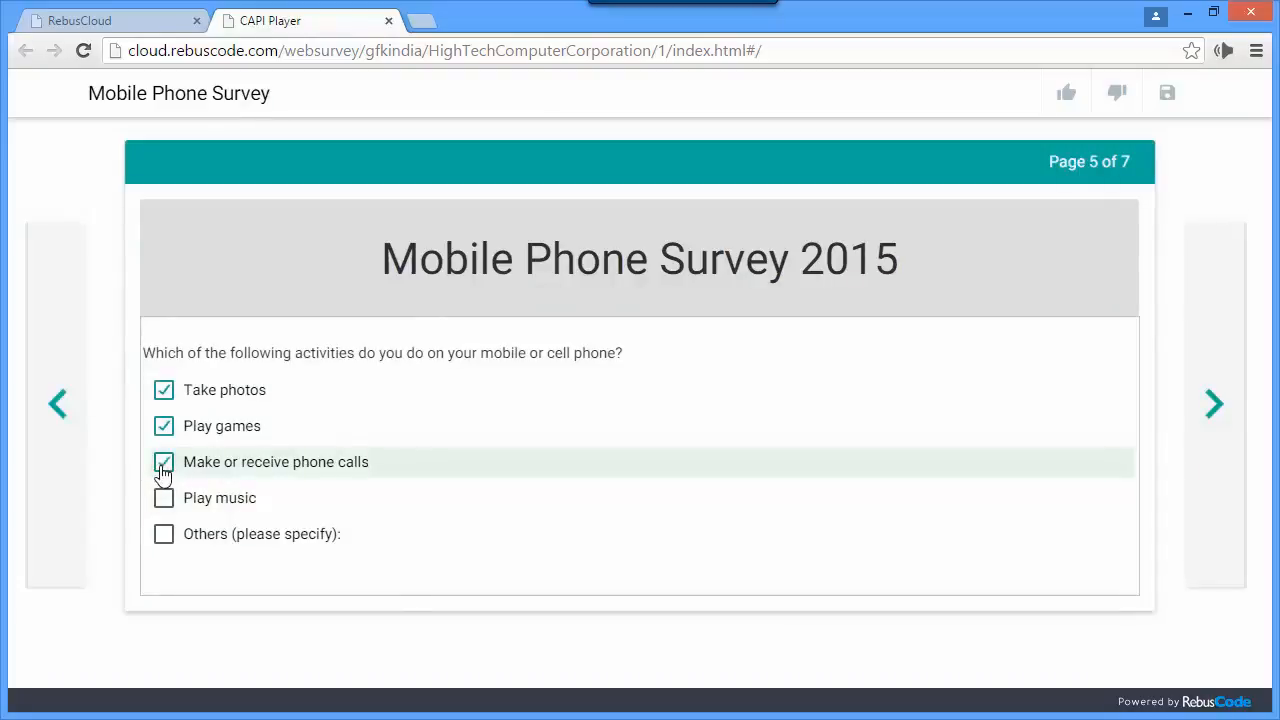
pyautogui.click(1222, 416)
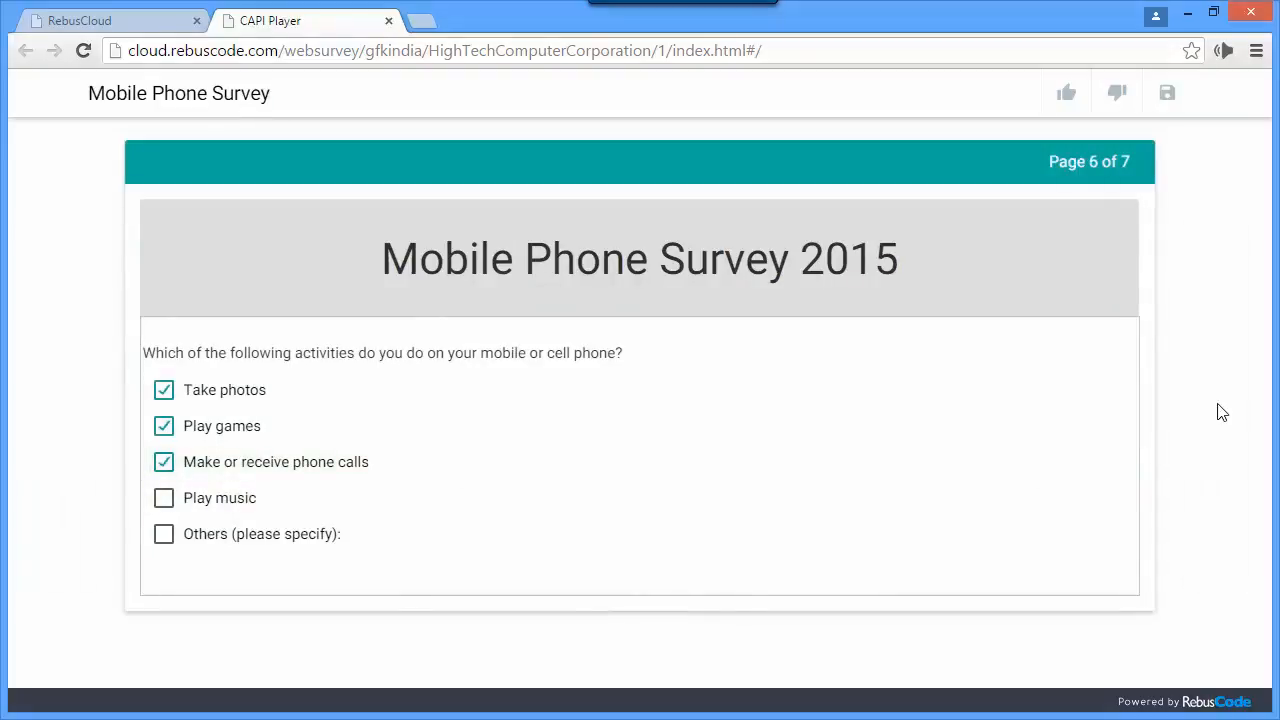
pyautogui.click(1216, 406)
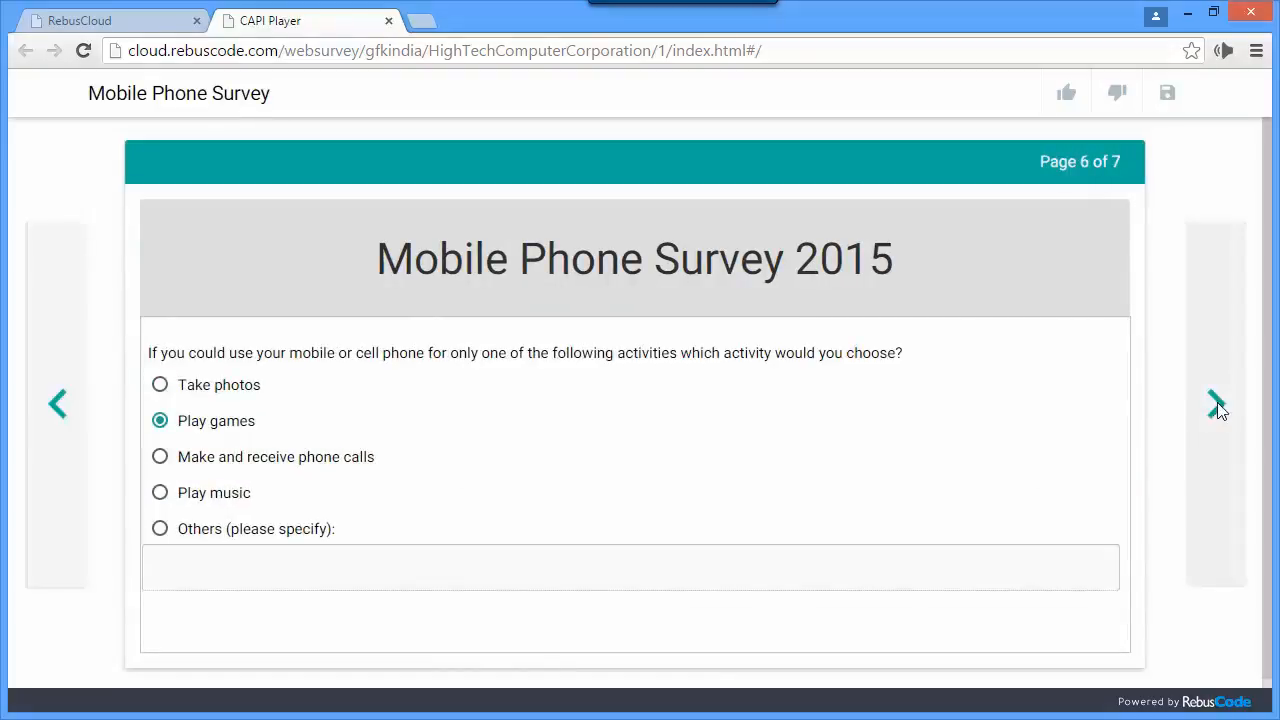
pyautogui.click(1167, 95)
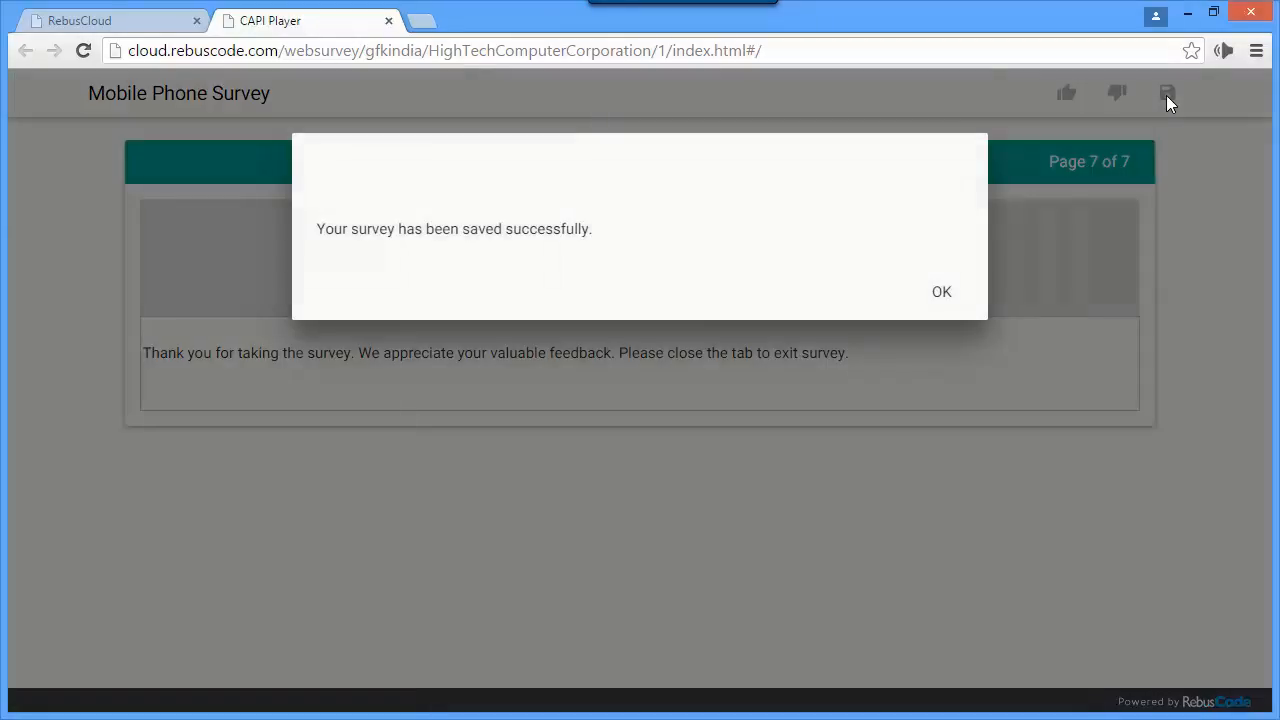
pyautogui.click(944, 295)
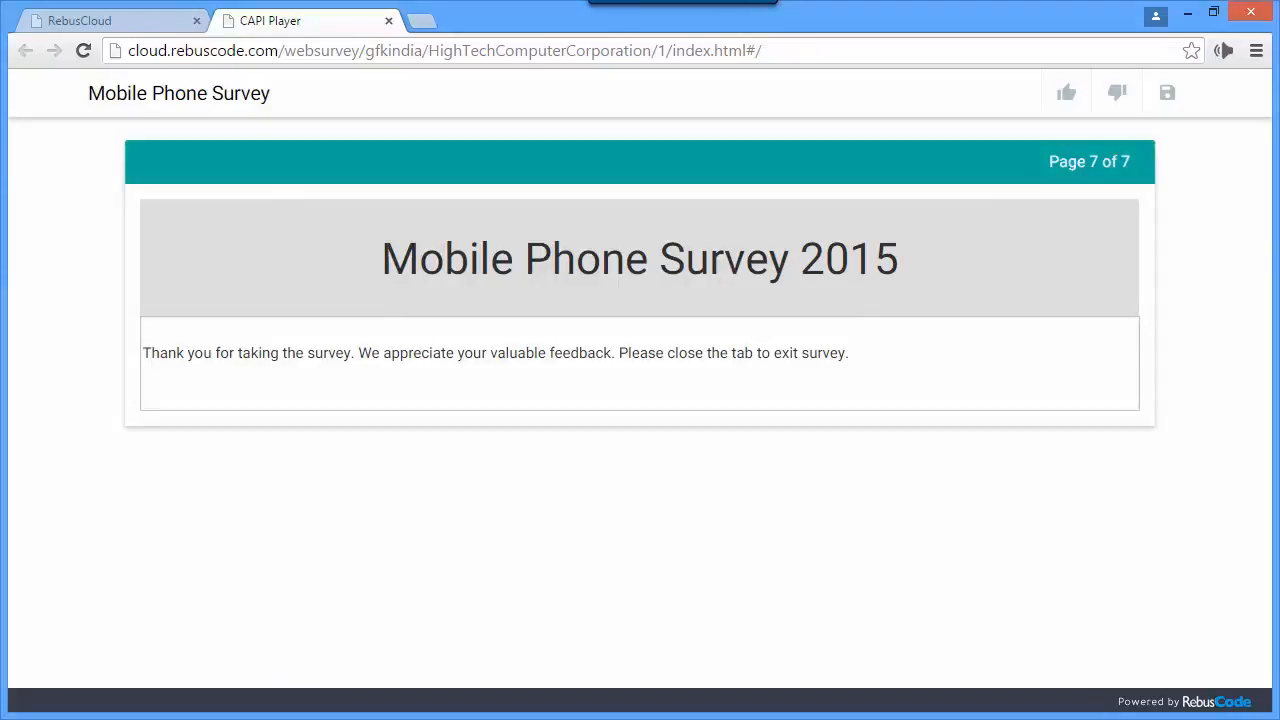
# - Dismiss the leftover language and context selection in RebusCloud, accept the reviewed response with save and close, and refresh the review list
pyautogui.click(98, 24)
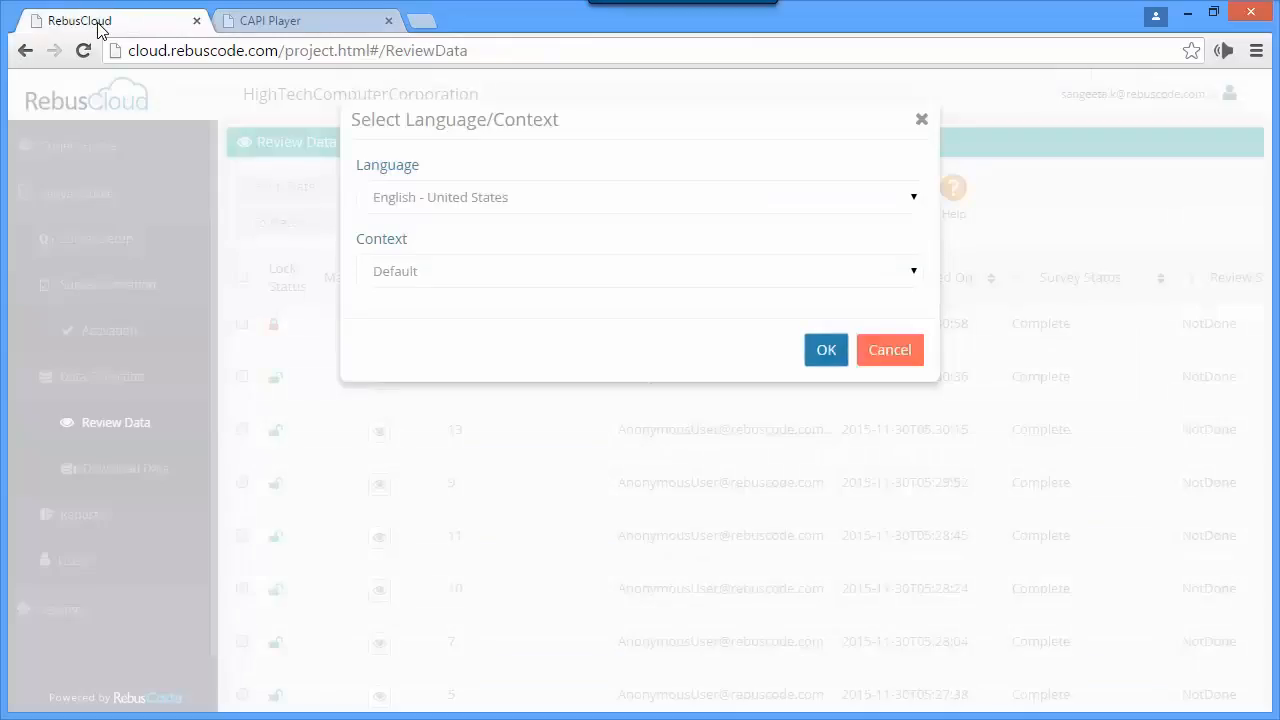
pyautogui.click(900, 358)
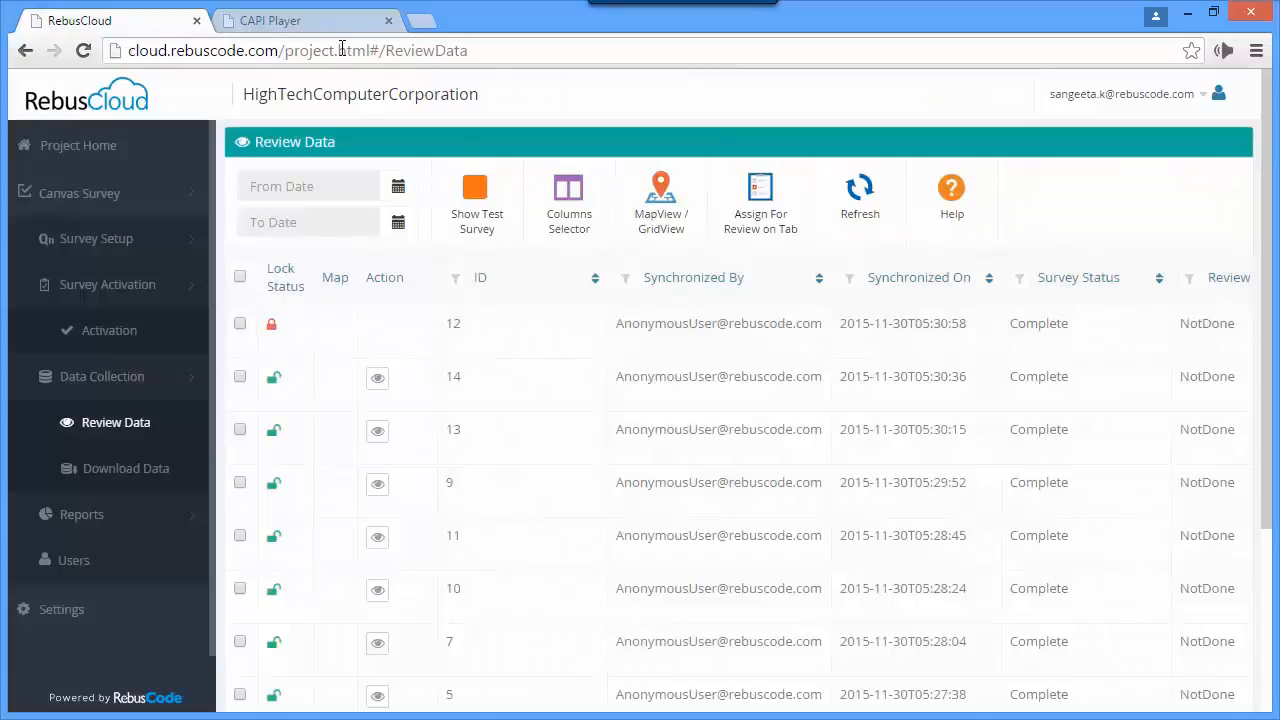
pyautogui.click(320, 22)
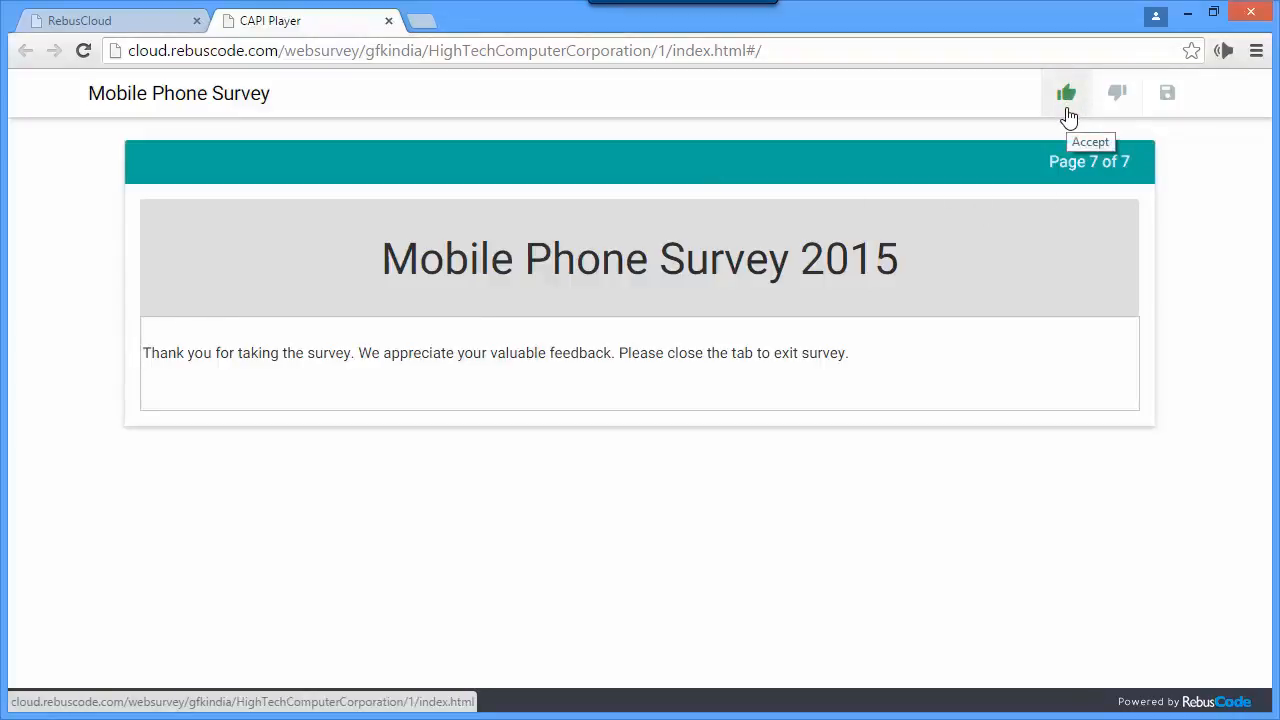
pyautogui.click(1067, 110)
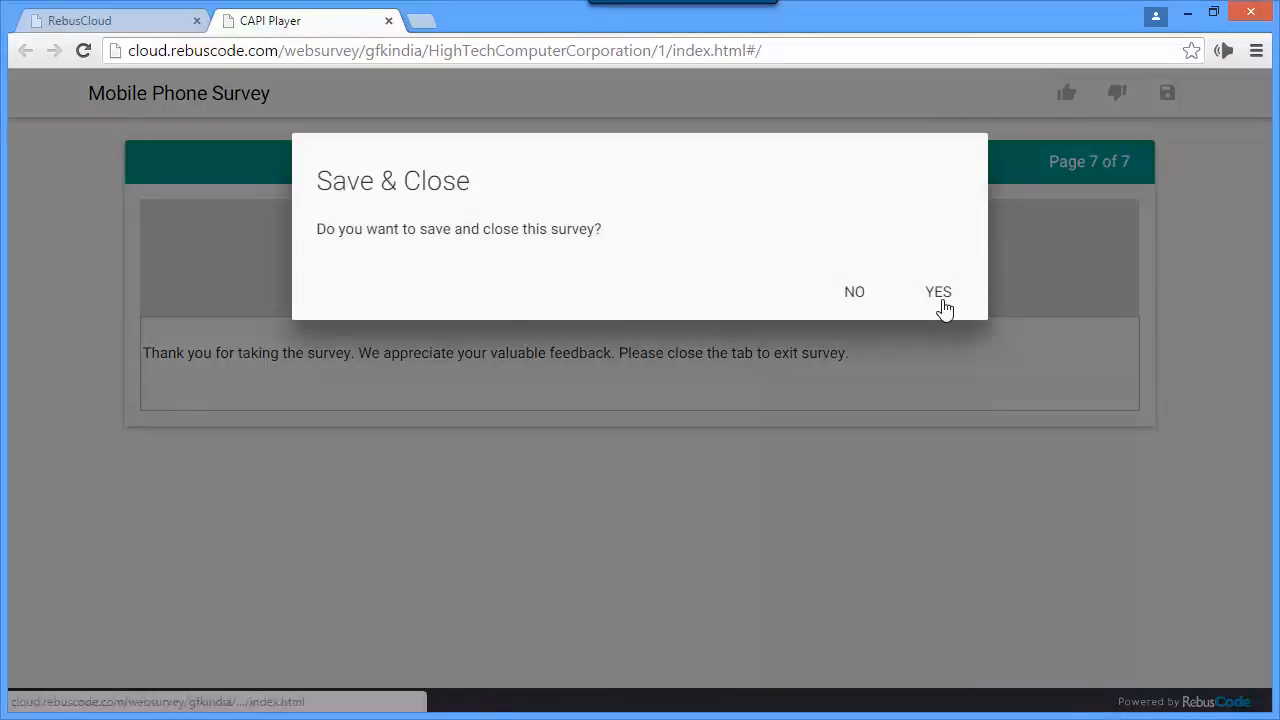
pyautogui.click(941, 300)
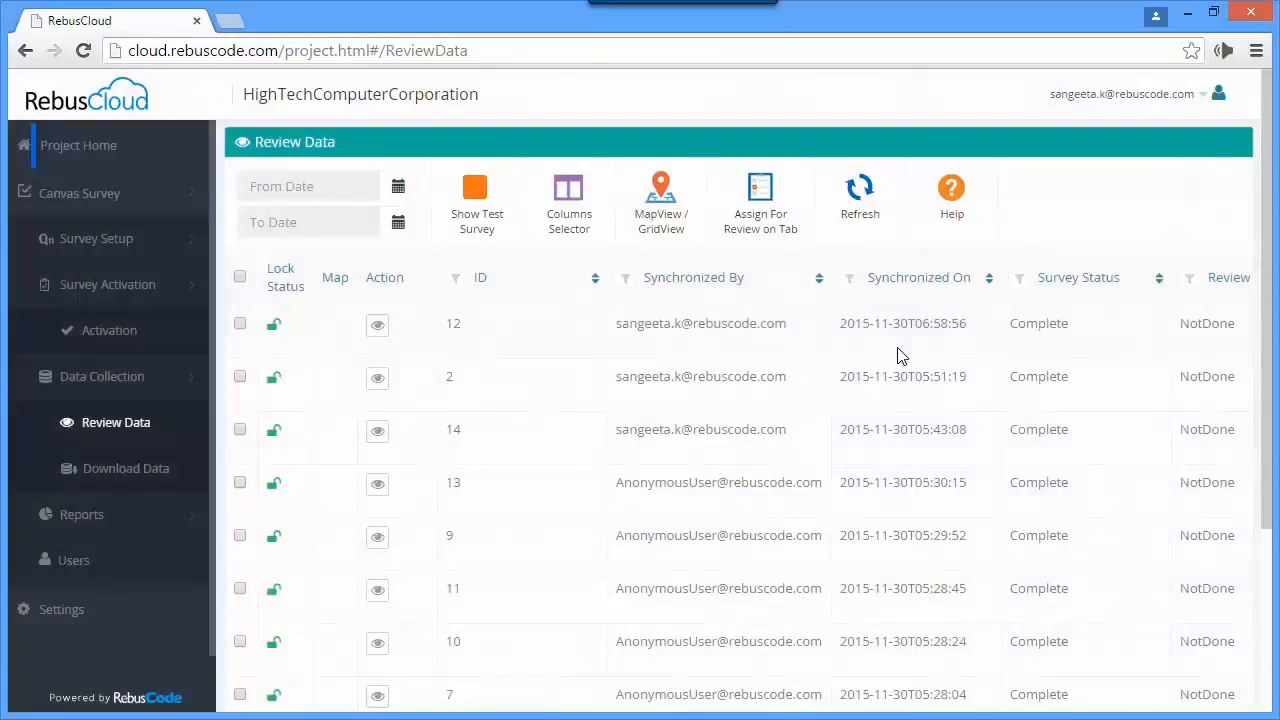
pyautogui.click(860, 212)
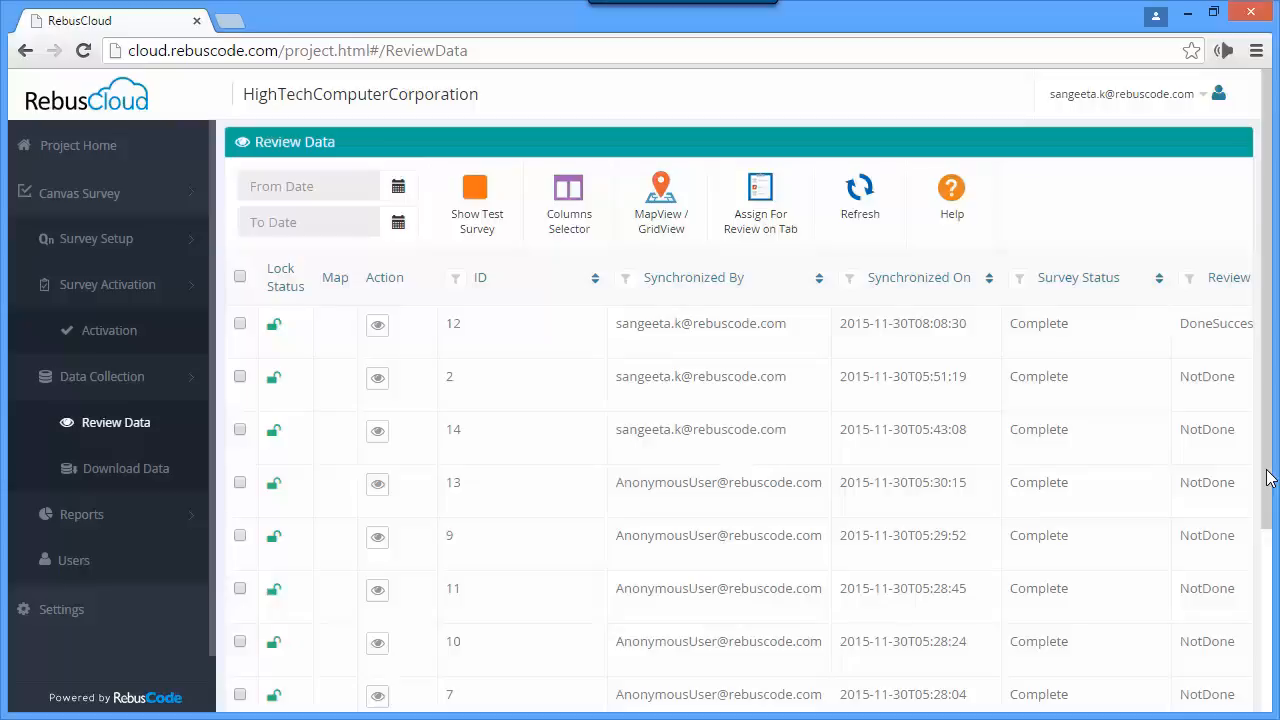
# - View the project's data download options and list the available report types
pyautogui.click(135, 473)
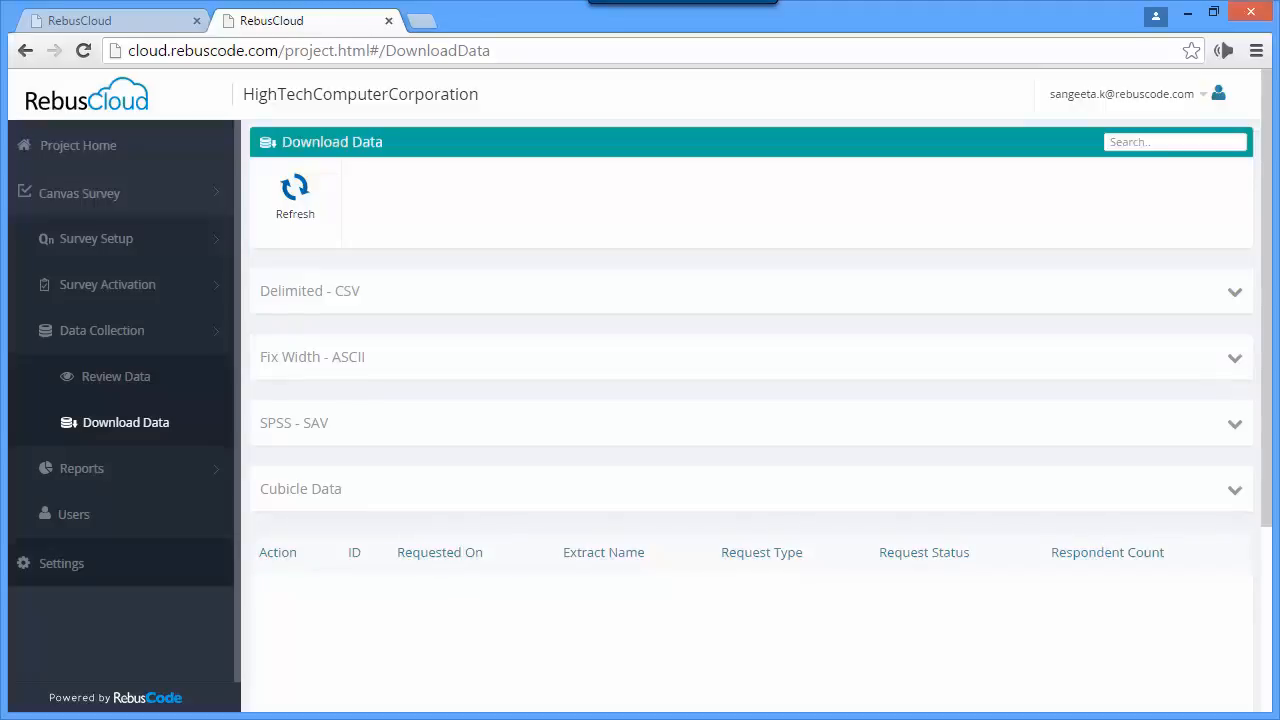
pyautogui.click(171, 478)
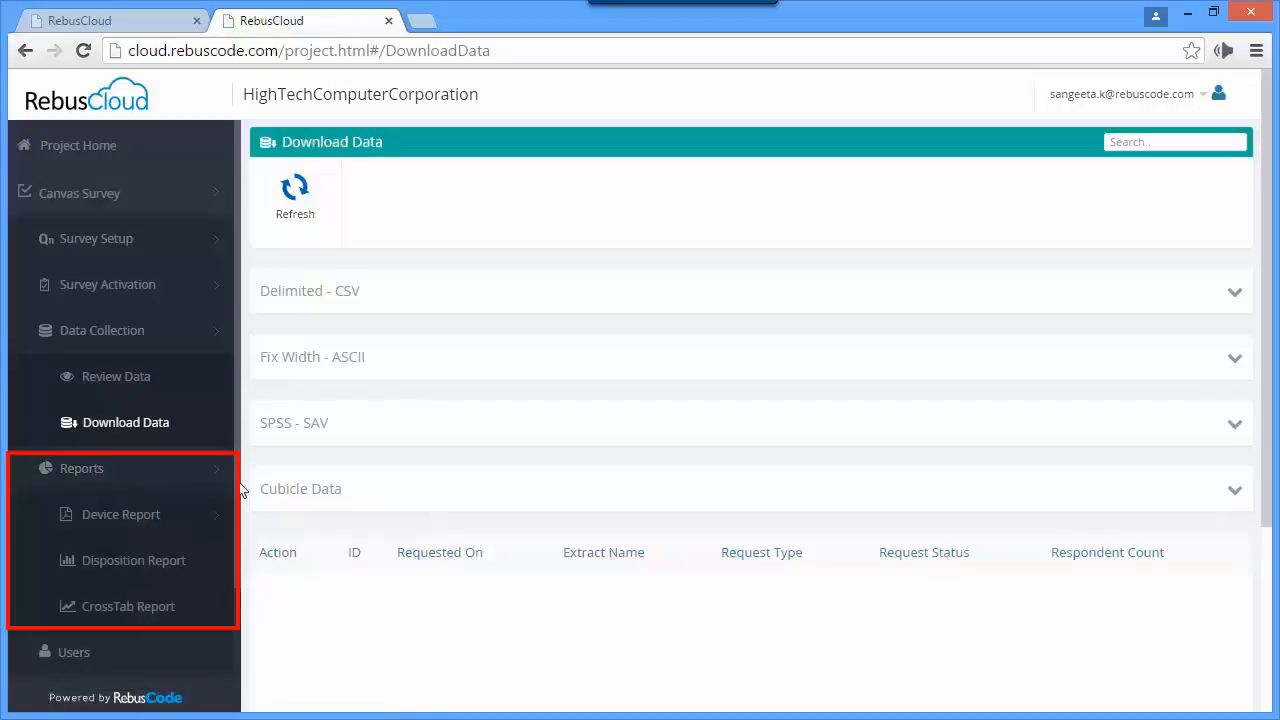
# - View the Questionnaire Sync and Tab Review Hist. device reports, followed by the Disposition Report
pyautogui.click(208, 523)
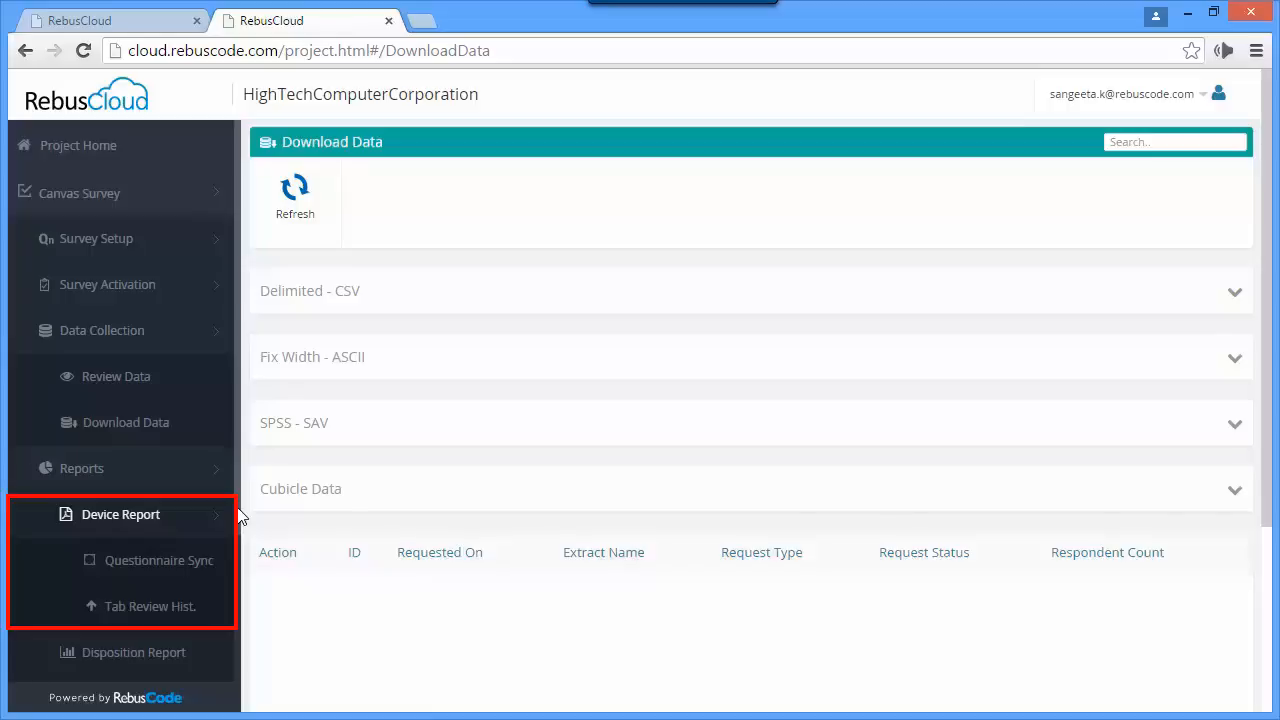
pyautogui.scroll(-1, 240, 515)
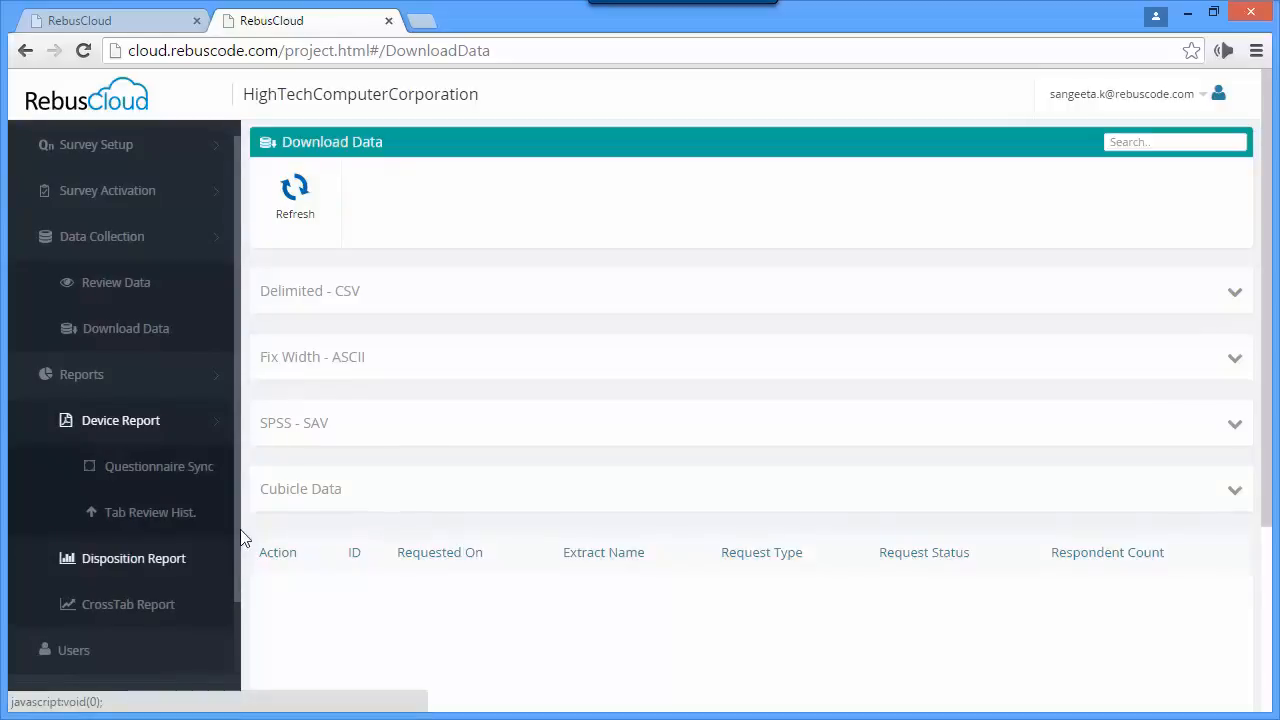
pyautogui.click(202, 476)
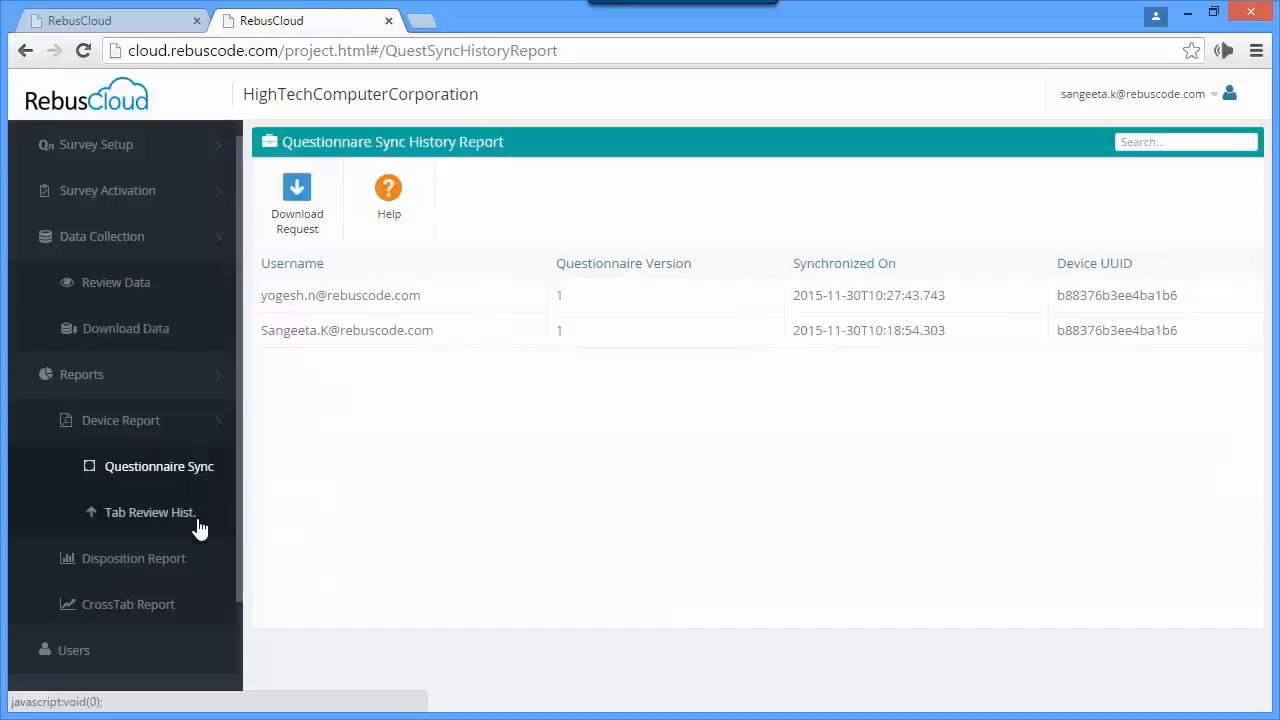
pyautogui.click(183, 518)
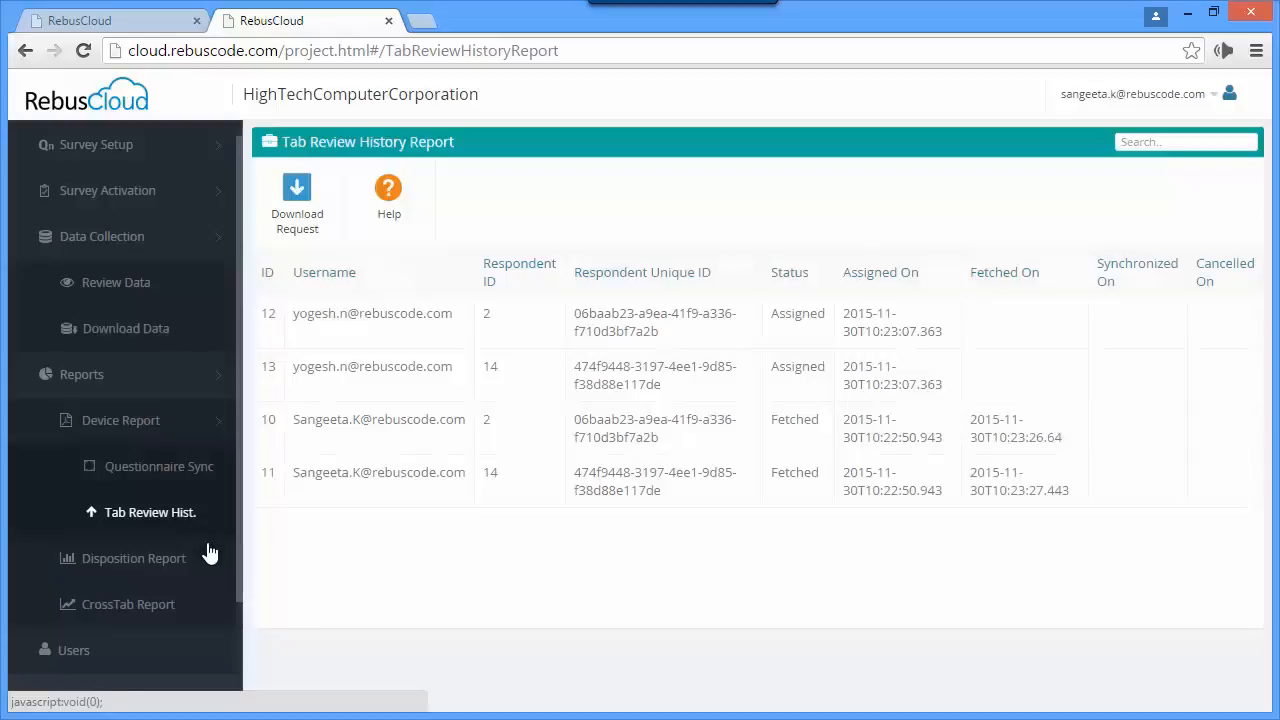
pyautogui.click(163, 563)
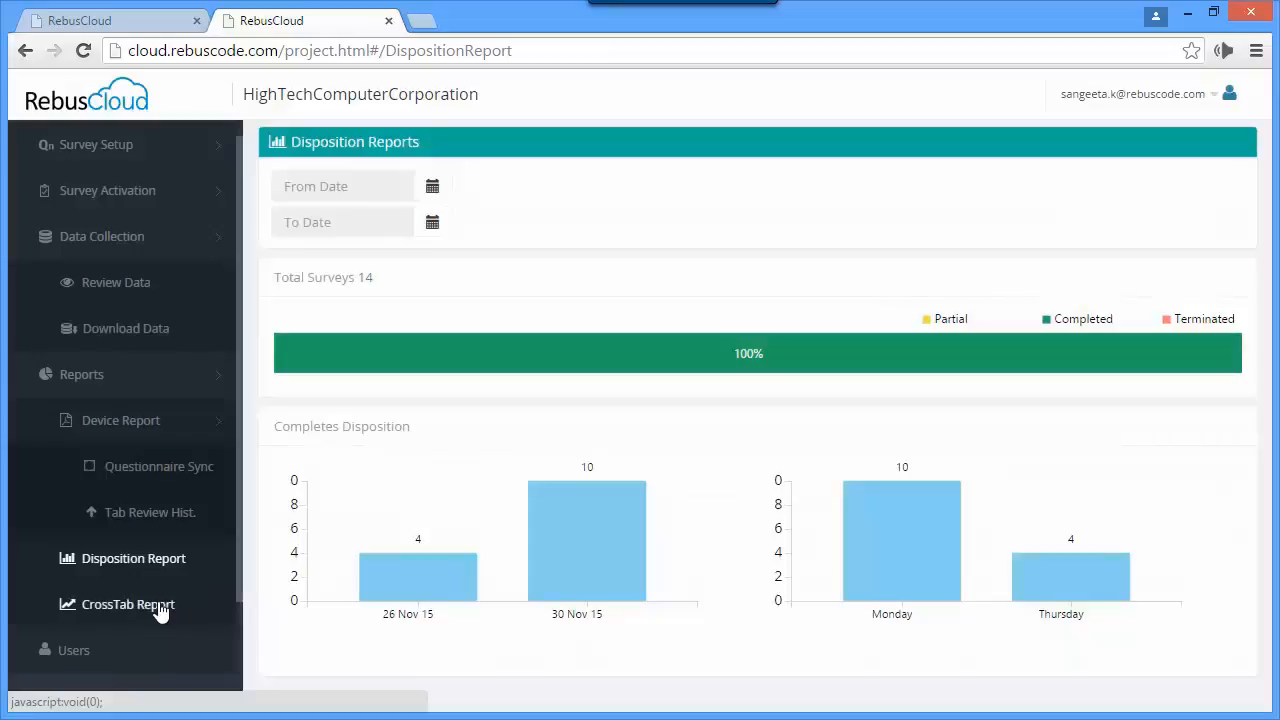
# - Create a new CrossTab analysis with Gender in the Column Area and Q4, the single preferred phone activity, in the Row Area
pyautogui.click(158, 605)
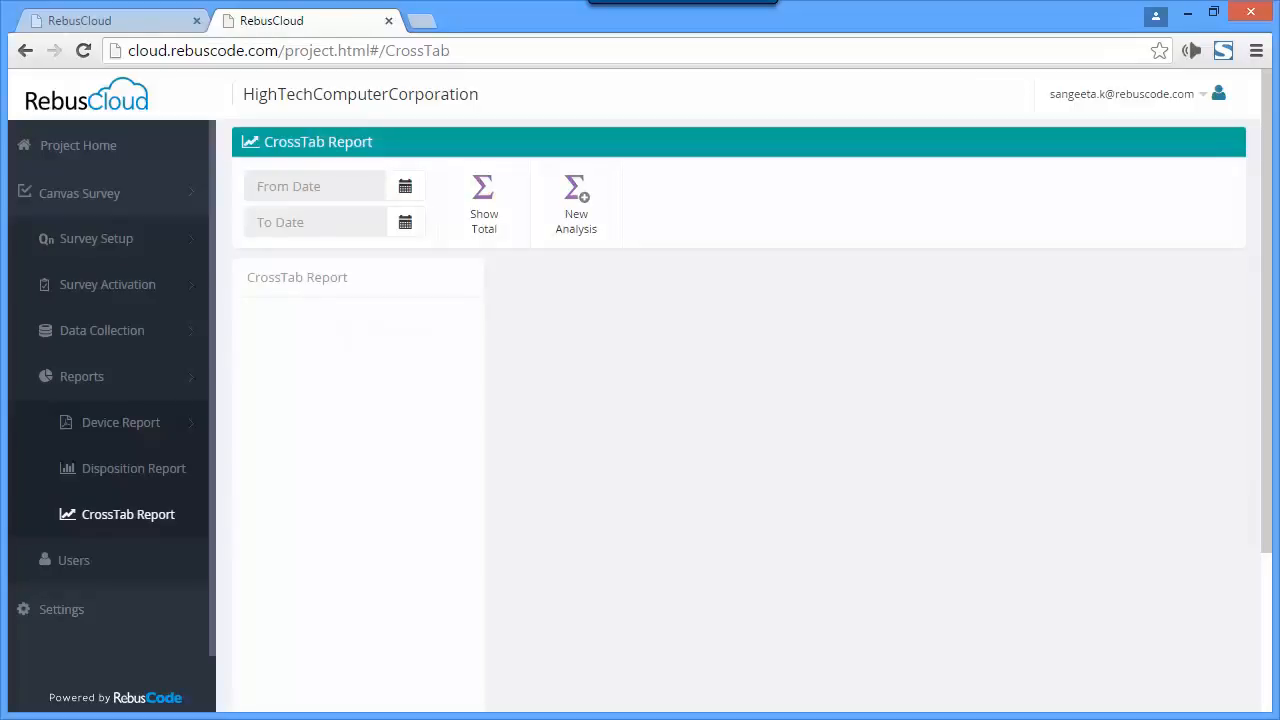
pyautogui.click(566, 229)
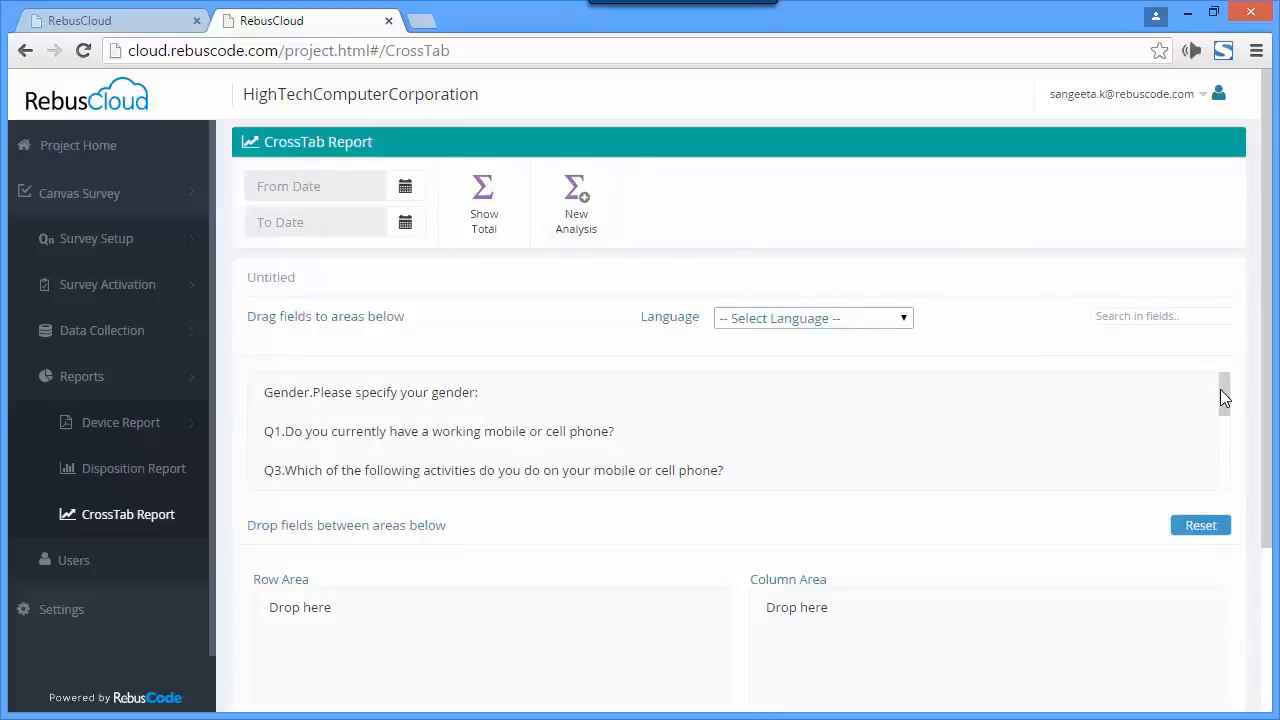
pyautogui.moveTo(1220, 389)
pyautogui.mouseDown()
pyautogui.moveTo(1224, 402)
pyautogui.moveTo(1225, 391)
pyautogui.mouseUp()
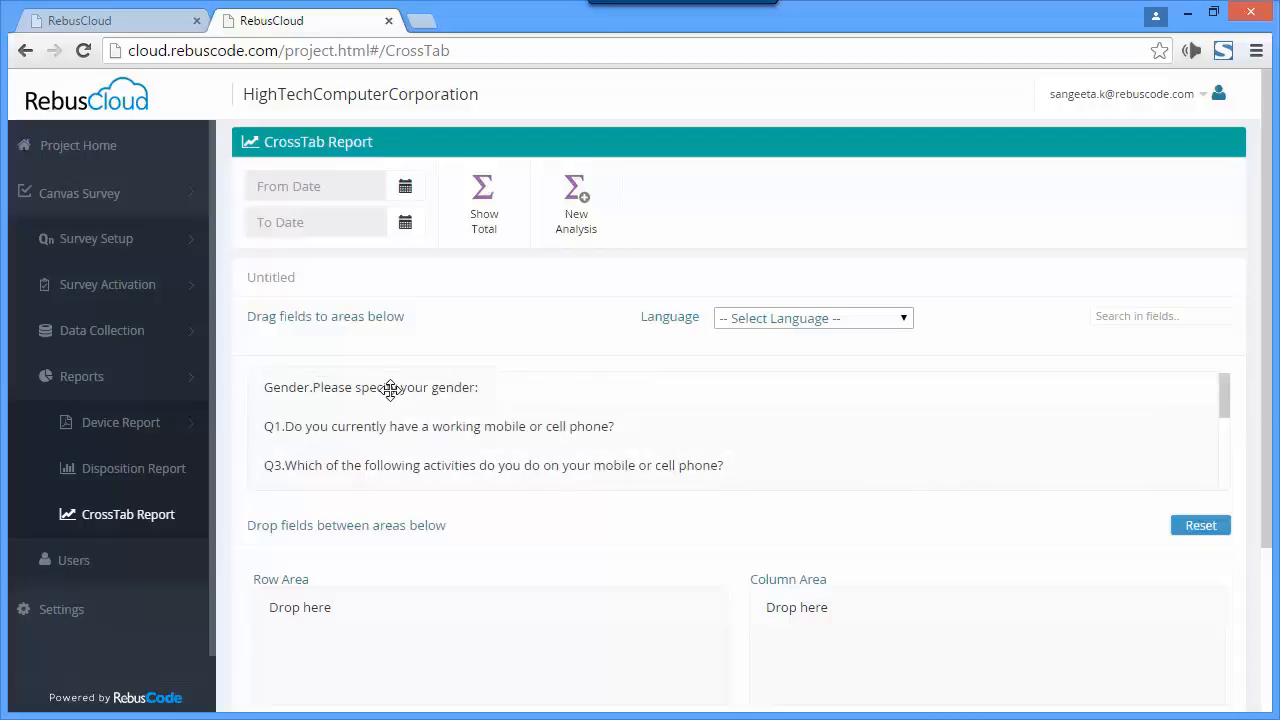
pyautogui.moveTo(390, 390); pyautogui.dragTo(916, 625)
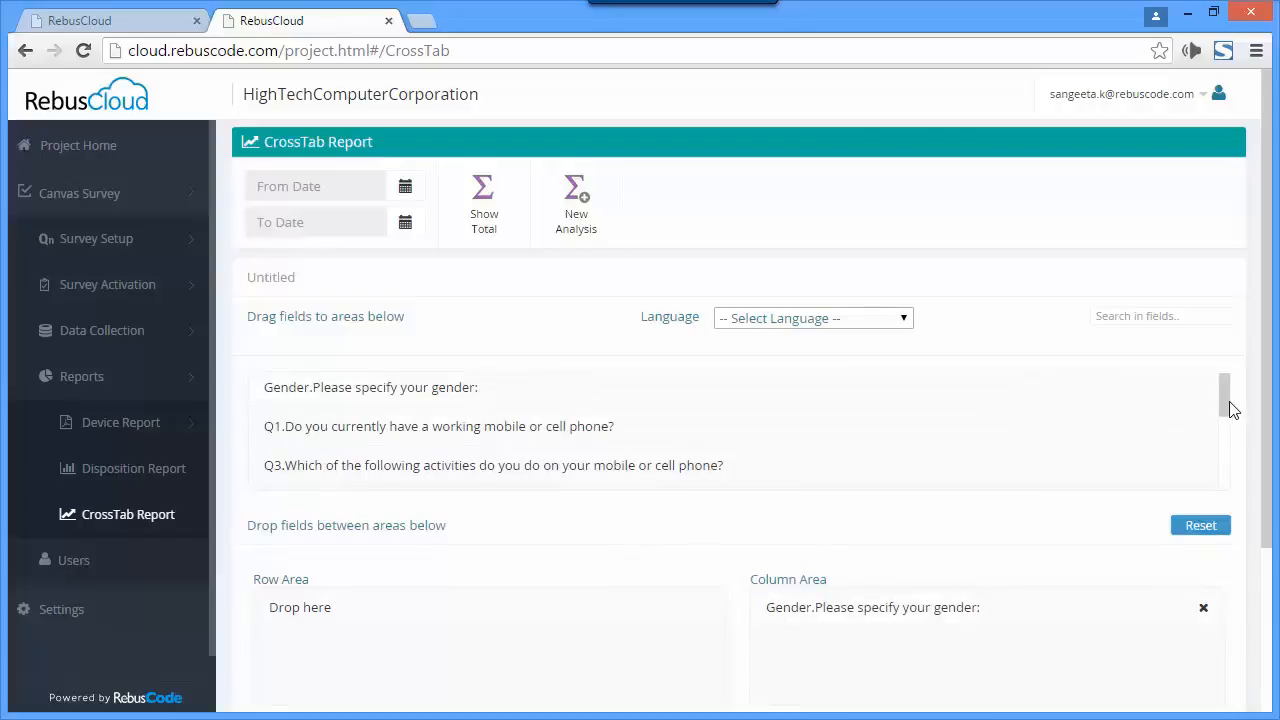
pyautogui.scroll(-1, 1228, 410)
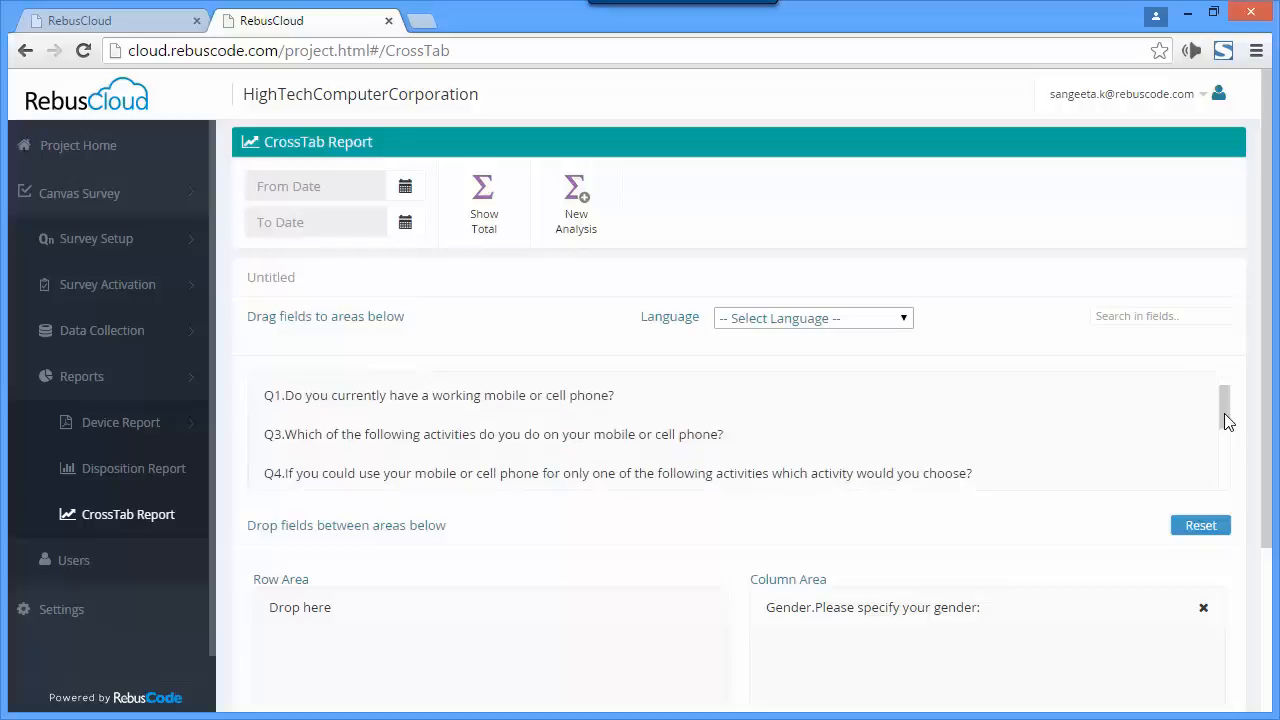
pyautogui.moveTo(781, 474); pyautogui.dragTo(652, 646)
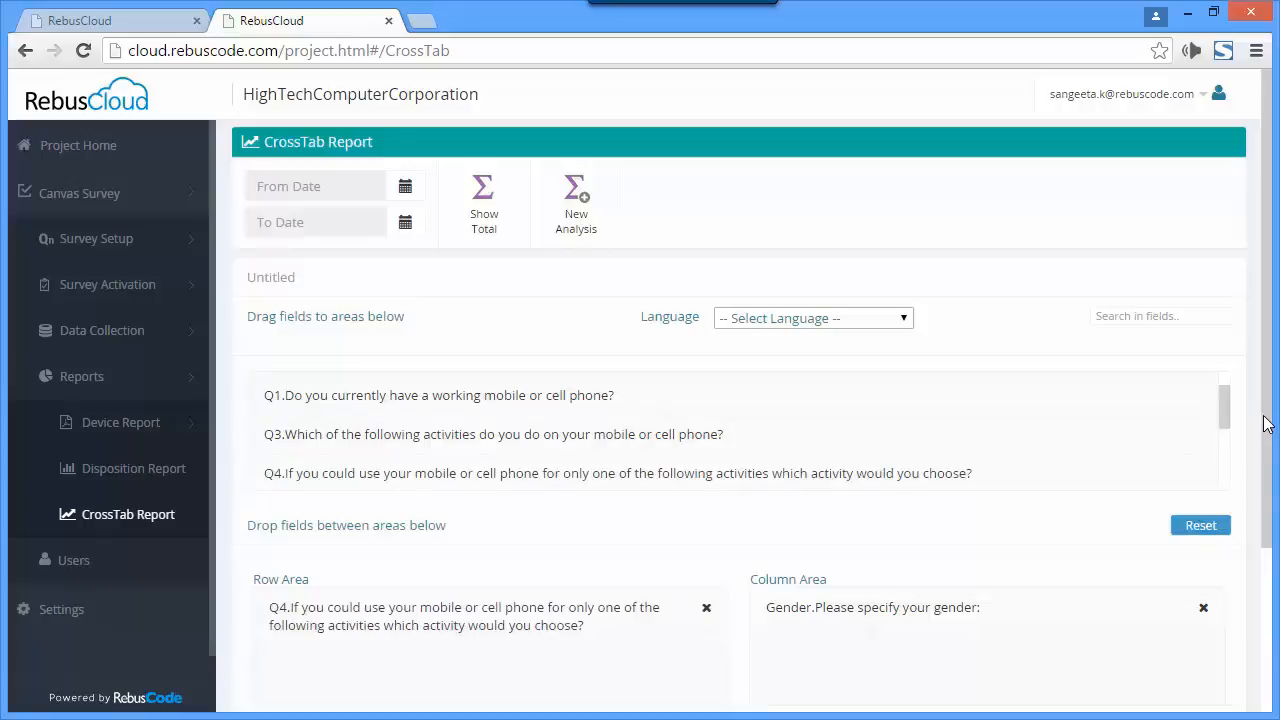
# - Enable the Count and Percentage functions for the crosstab analysis and run it
pyautogui.moveTo(1265, 424); pyautogui.dragTo(1257, 598)
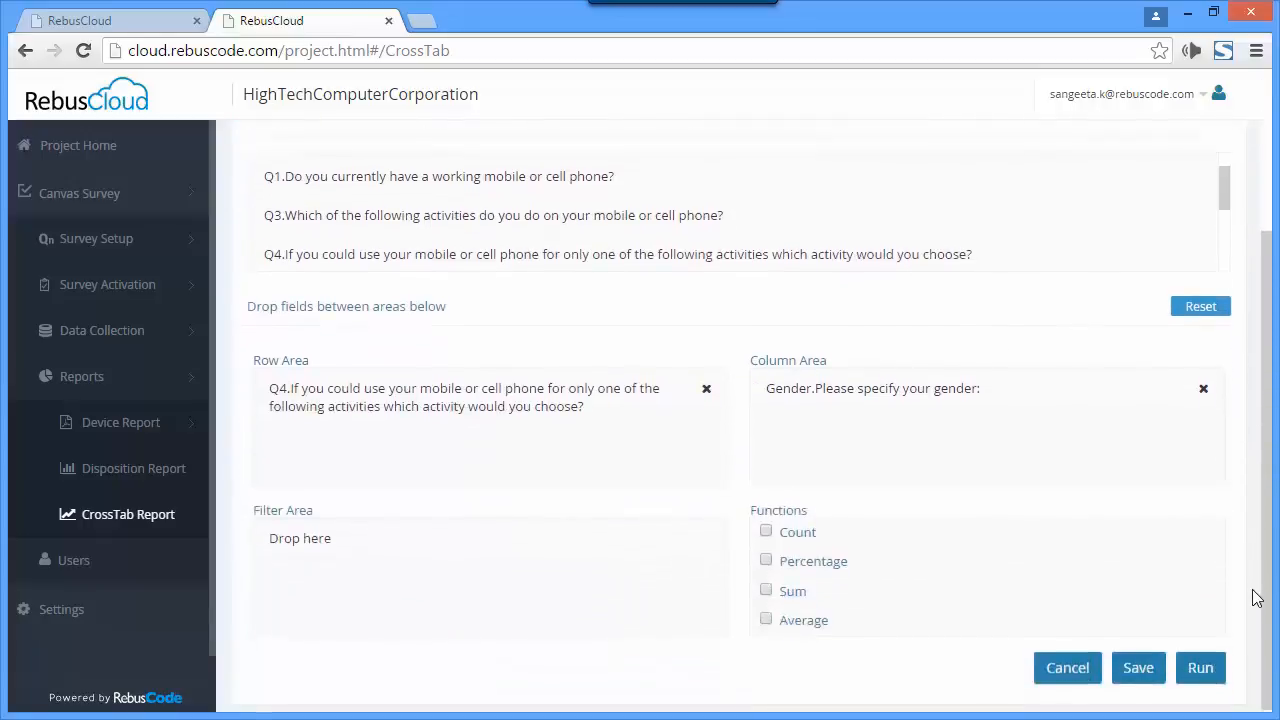
pyautogui.click(766, 531)
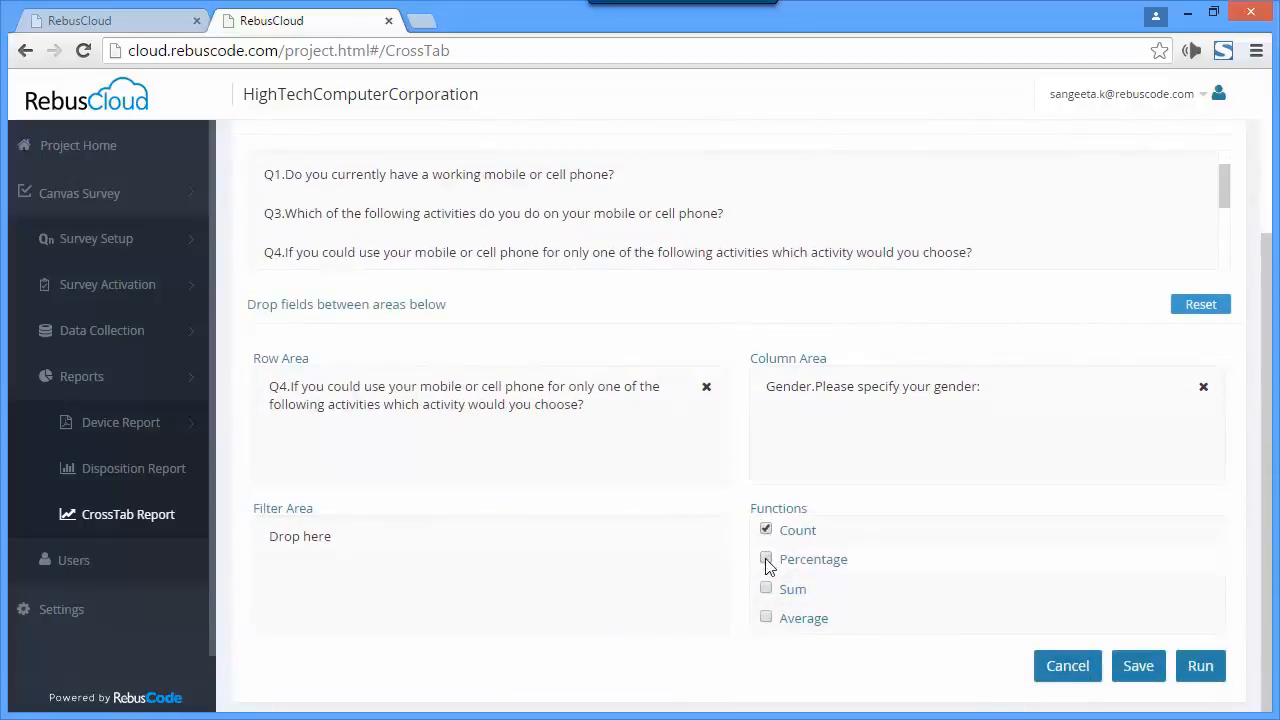
pyautogui.click(767, 562)
pyautogui.click(1198, 675)
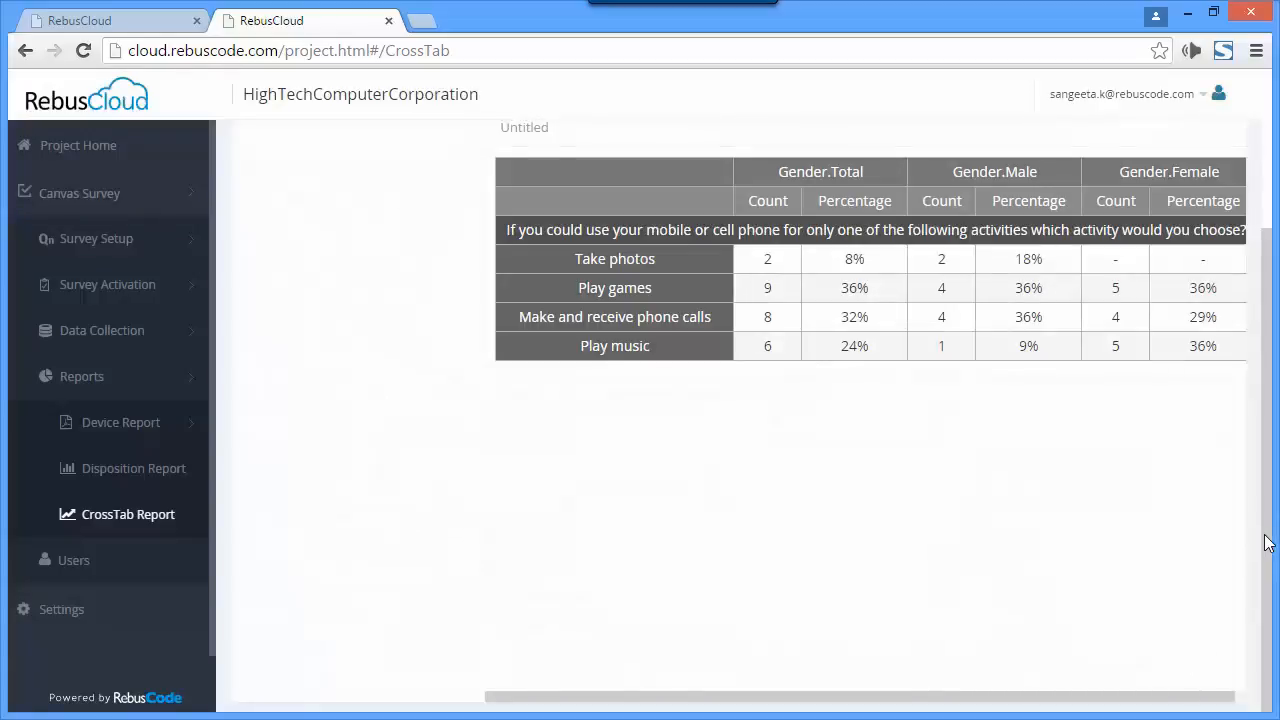
# - Save the generated crosstab report under the name Test Analysis
pyautogui.scroll(3, 1266, 540)
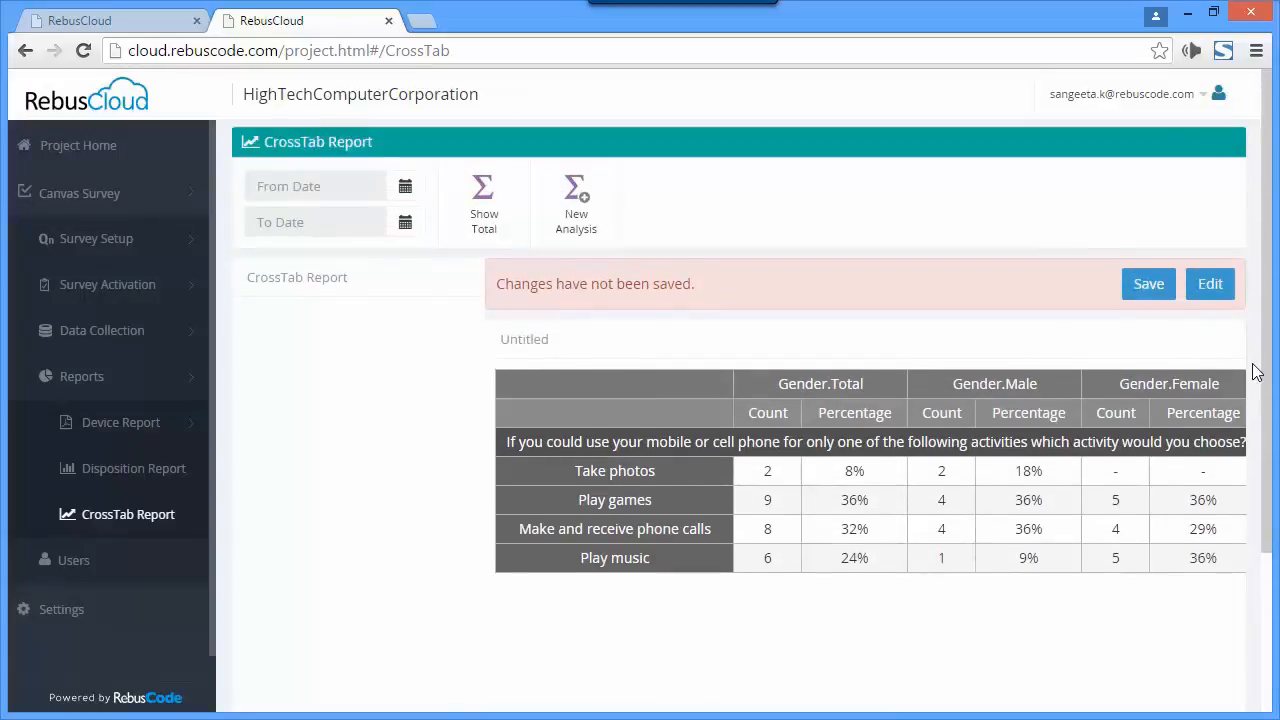
pyautogui.click(1146, 285)
pyautogui.tripleClick(481, 167)
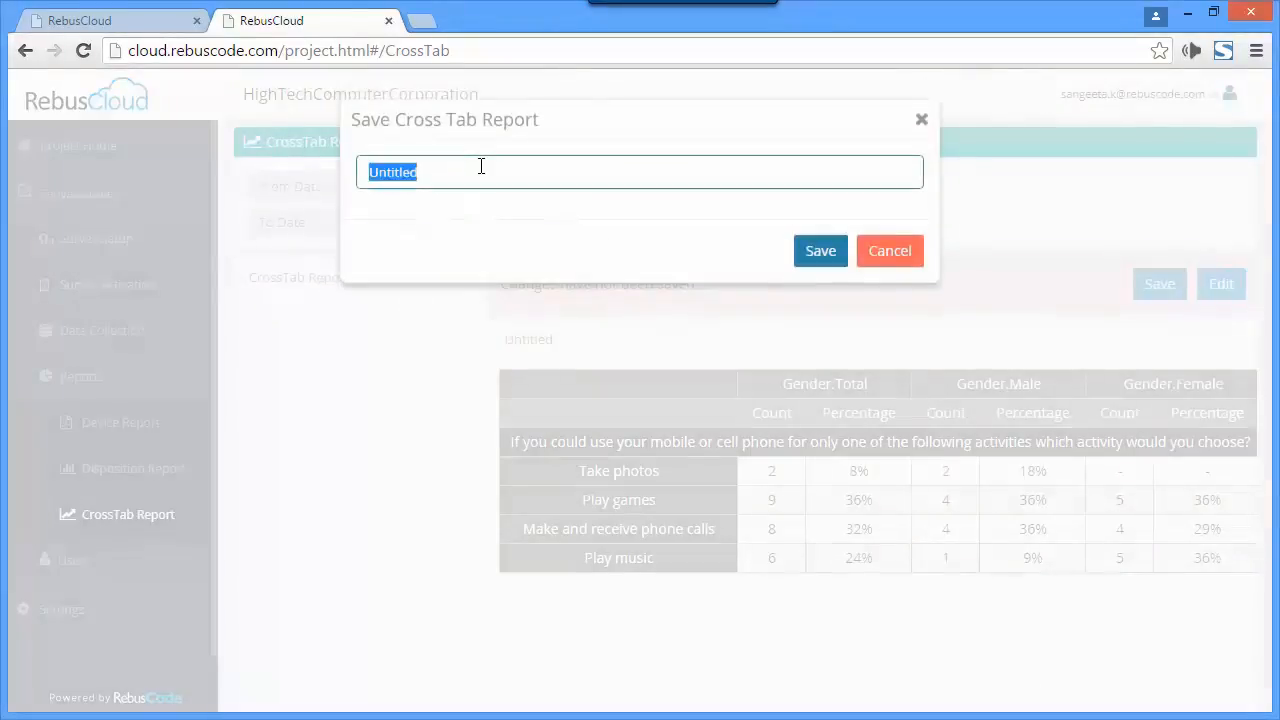
pyautogui.write('Test')
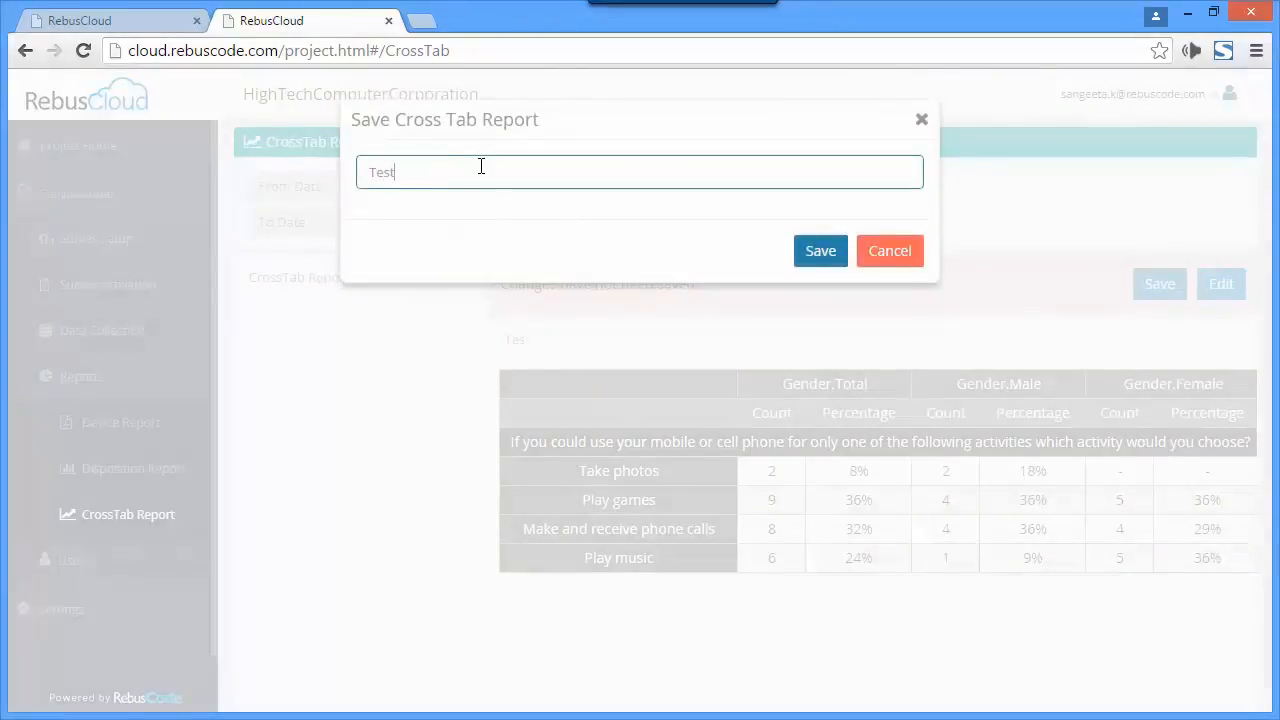
pyautogui.write(' Analysis')
pyautogui.click(814, 250)
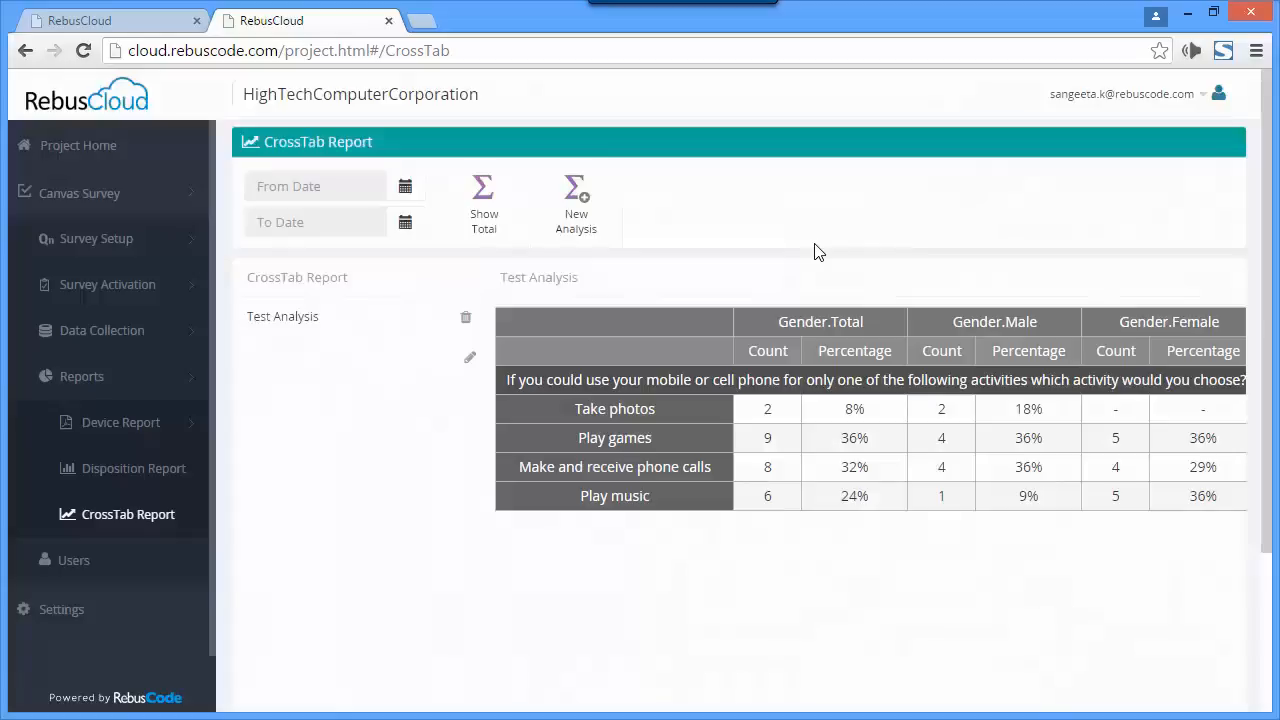